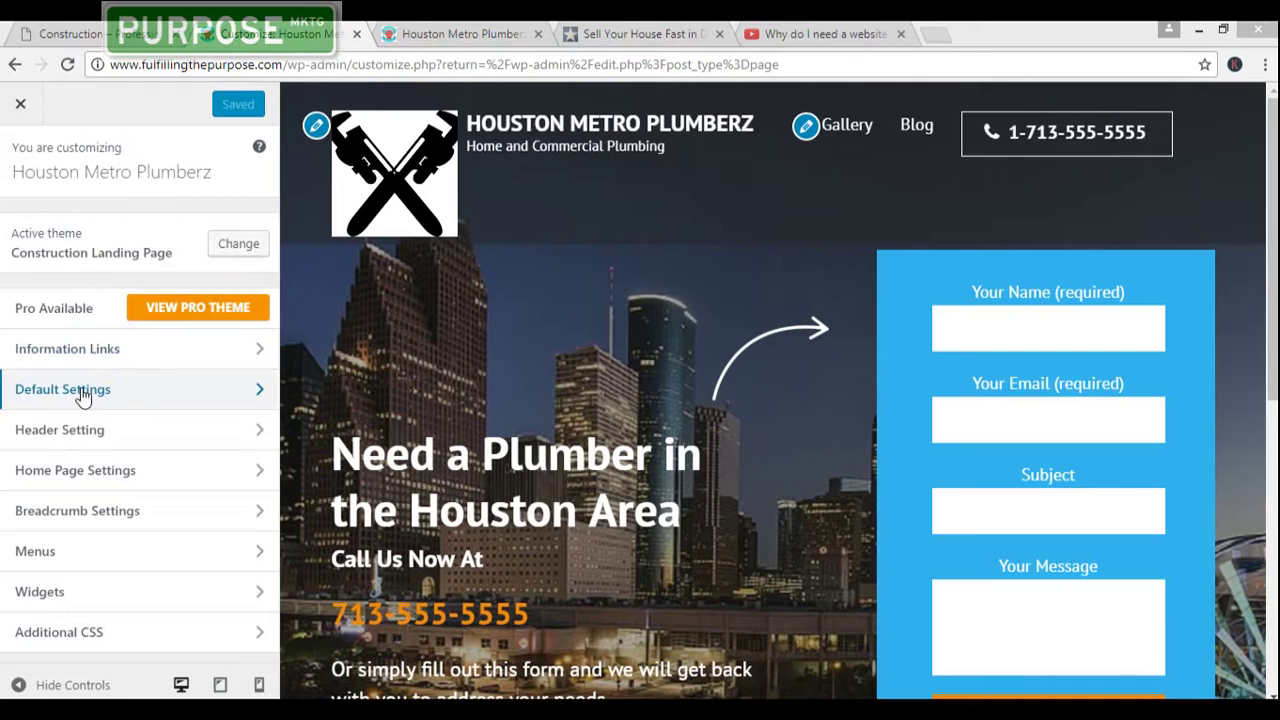
- Open the Home Page Settings and compare them with the About Construction section of the theme's demo site
click(110, 480)
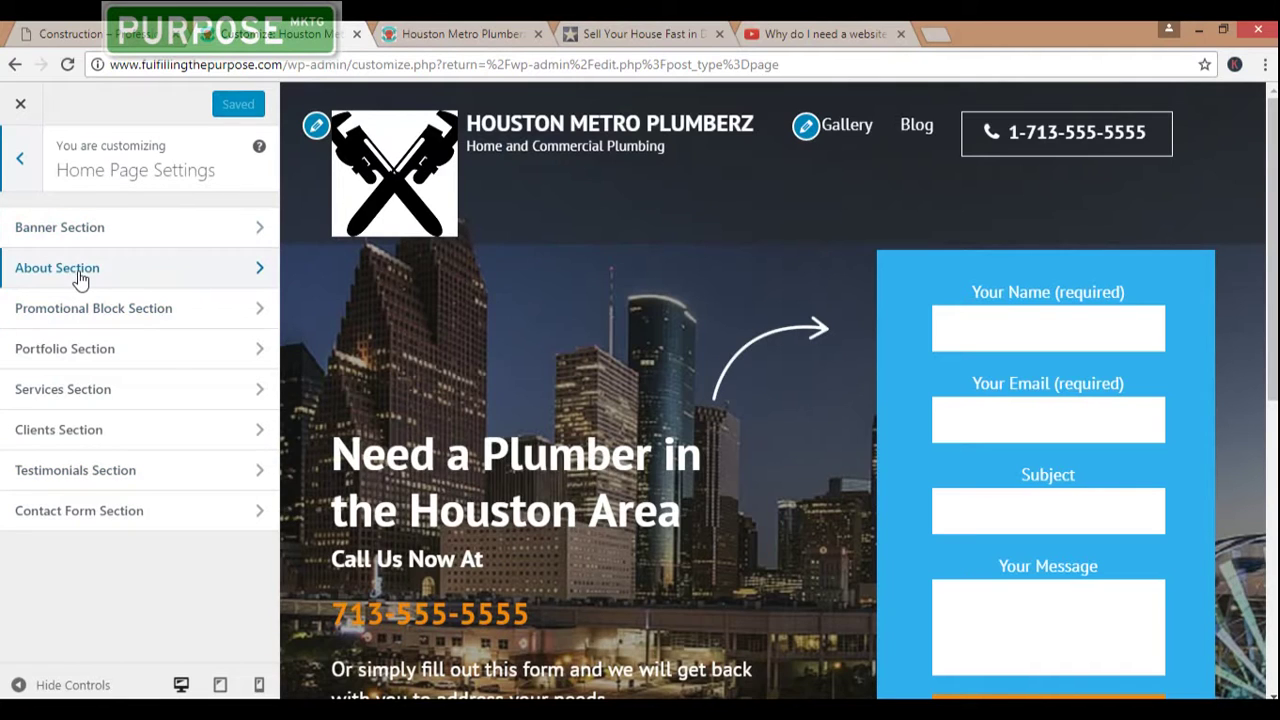
click(87, 38)
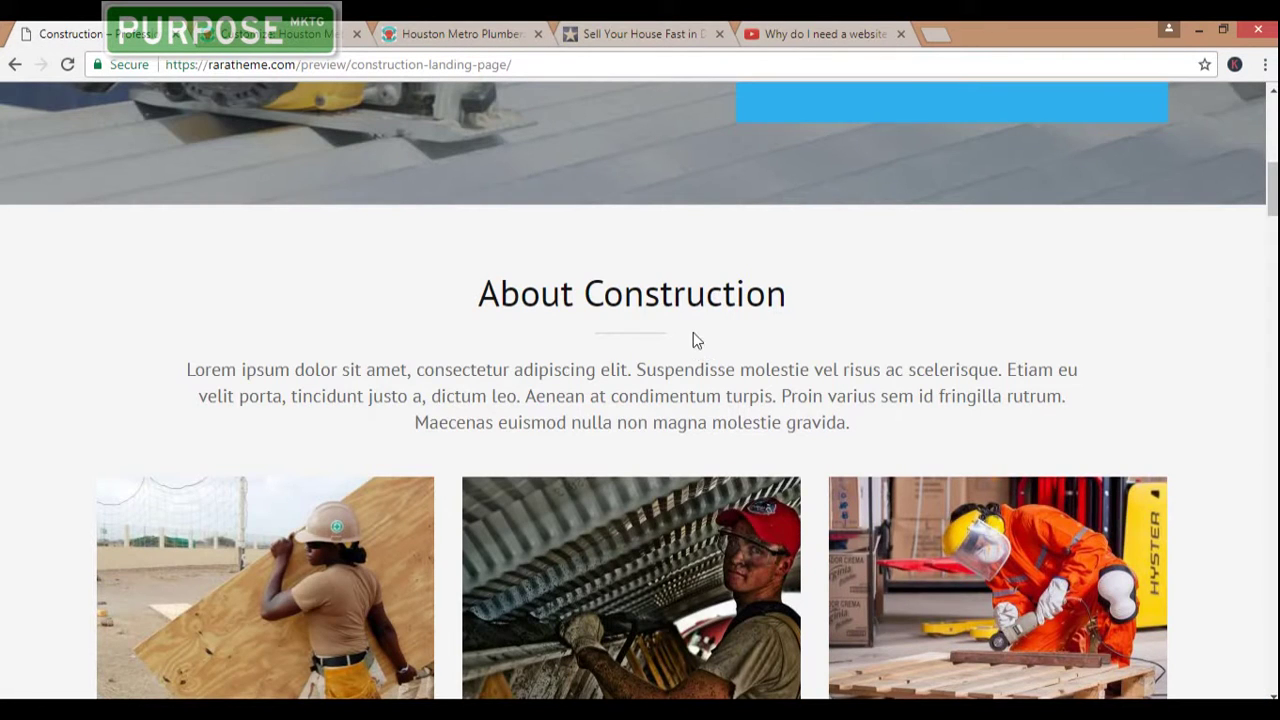
scroll(688, 350, up, 1)
scroll(640, 457, down, 1)
click(285, 37)
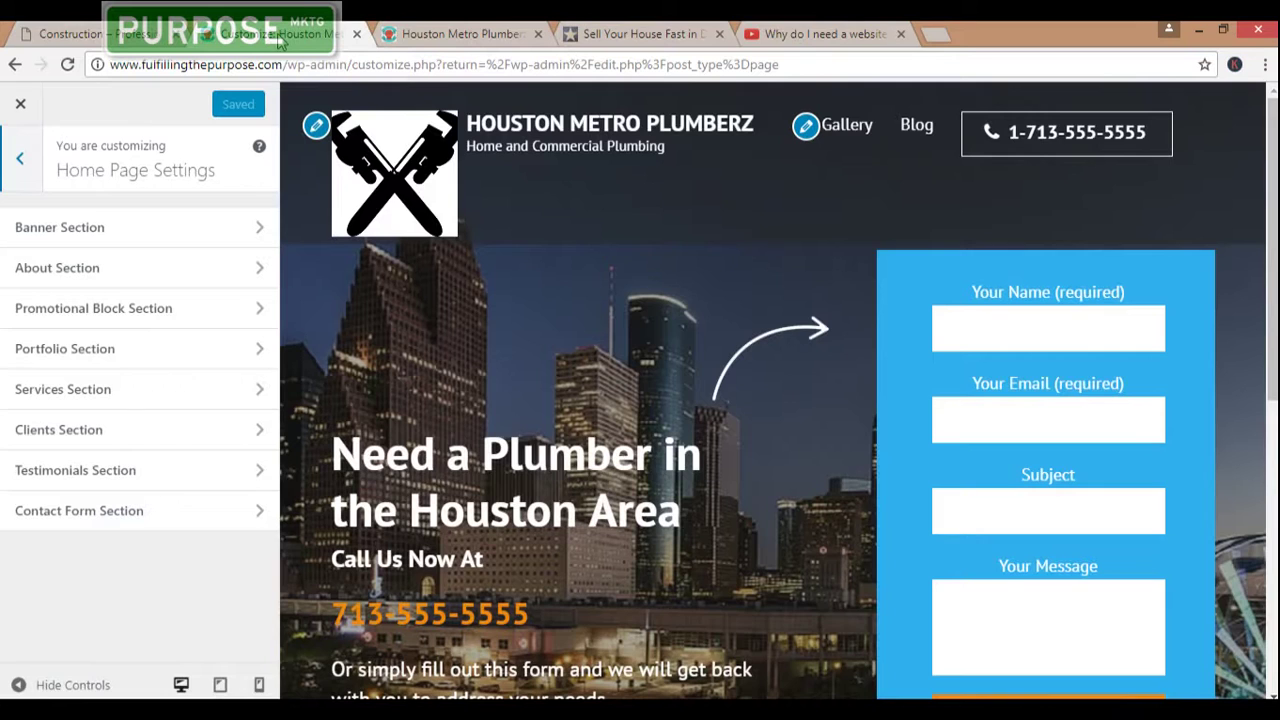
- Open the About Section settings, check which pages are available for its title, and review the demo's About layout
click(89, 283)
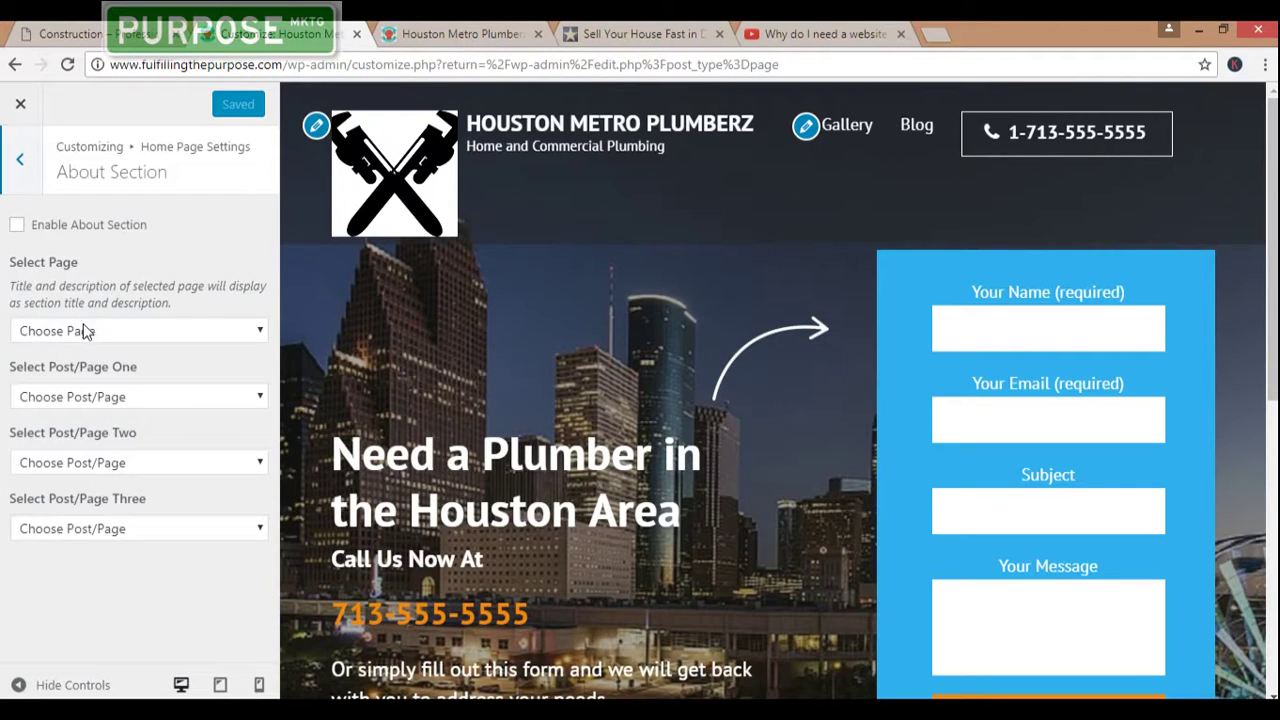
click(254, 333)
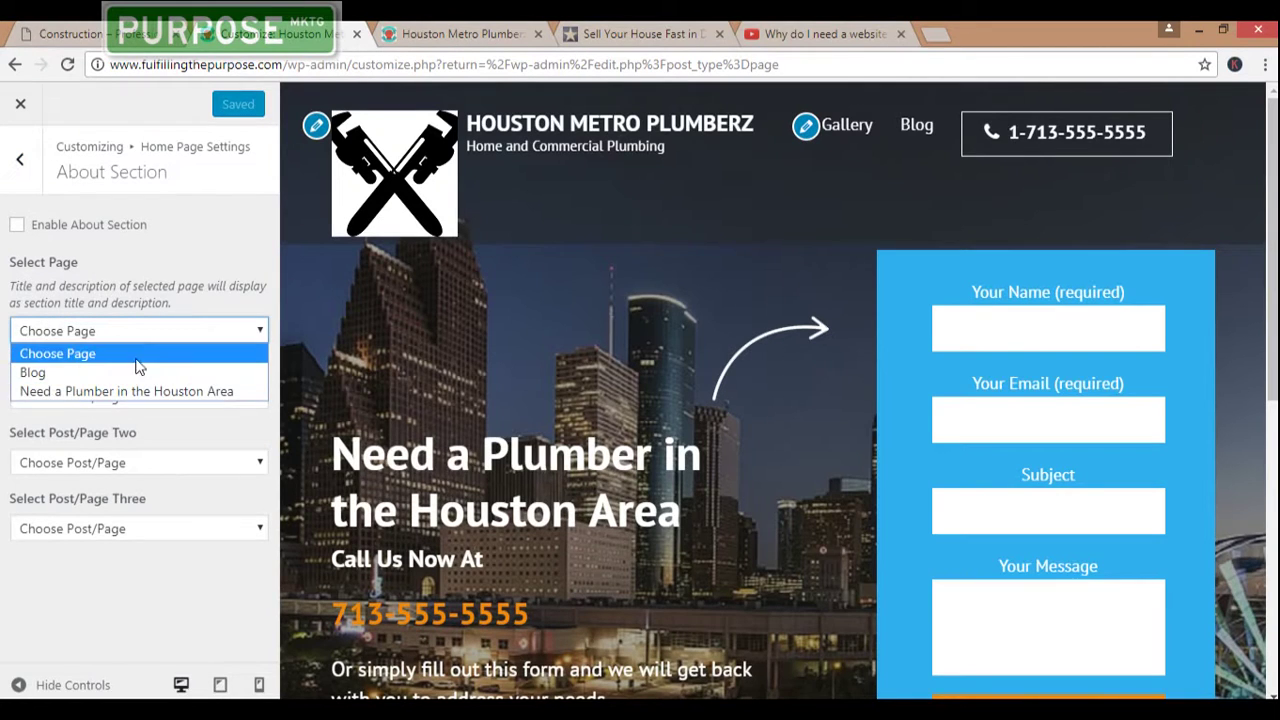
click(126, 329)
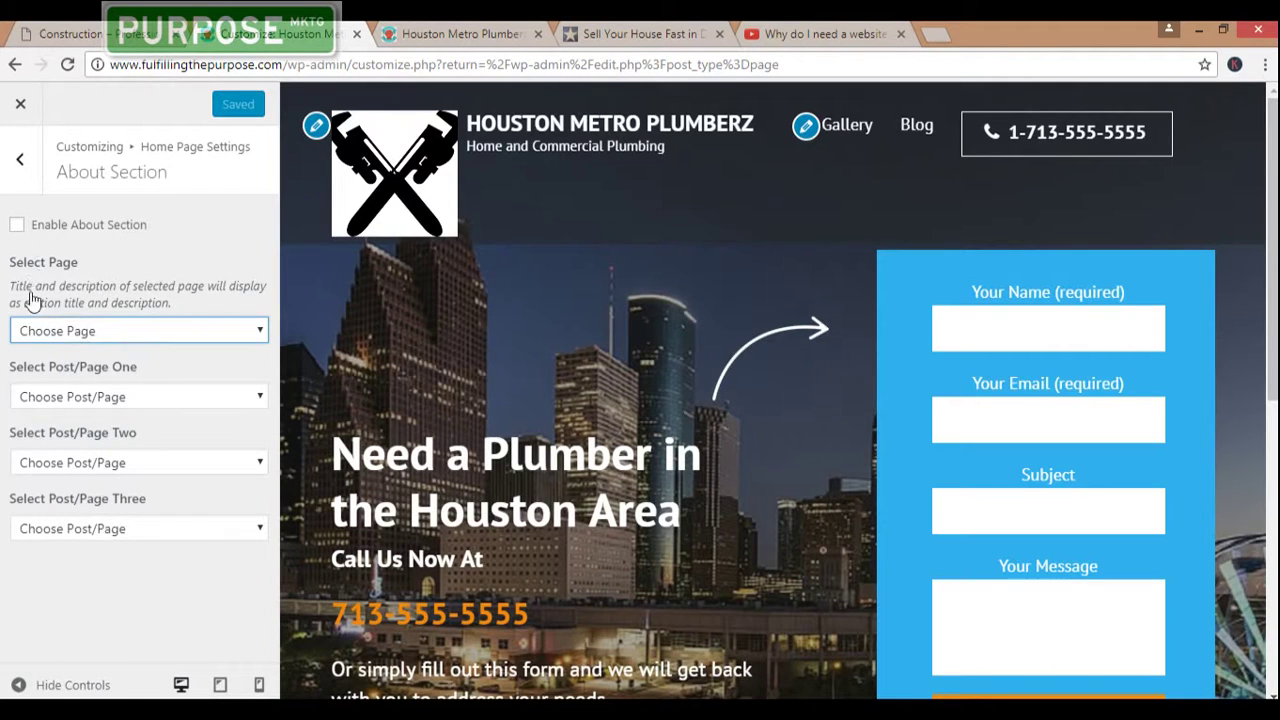
click(110, 38)
scroll(560, 262, down, 1)
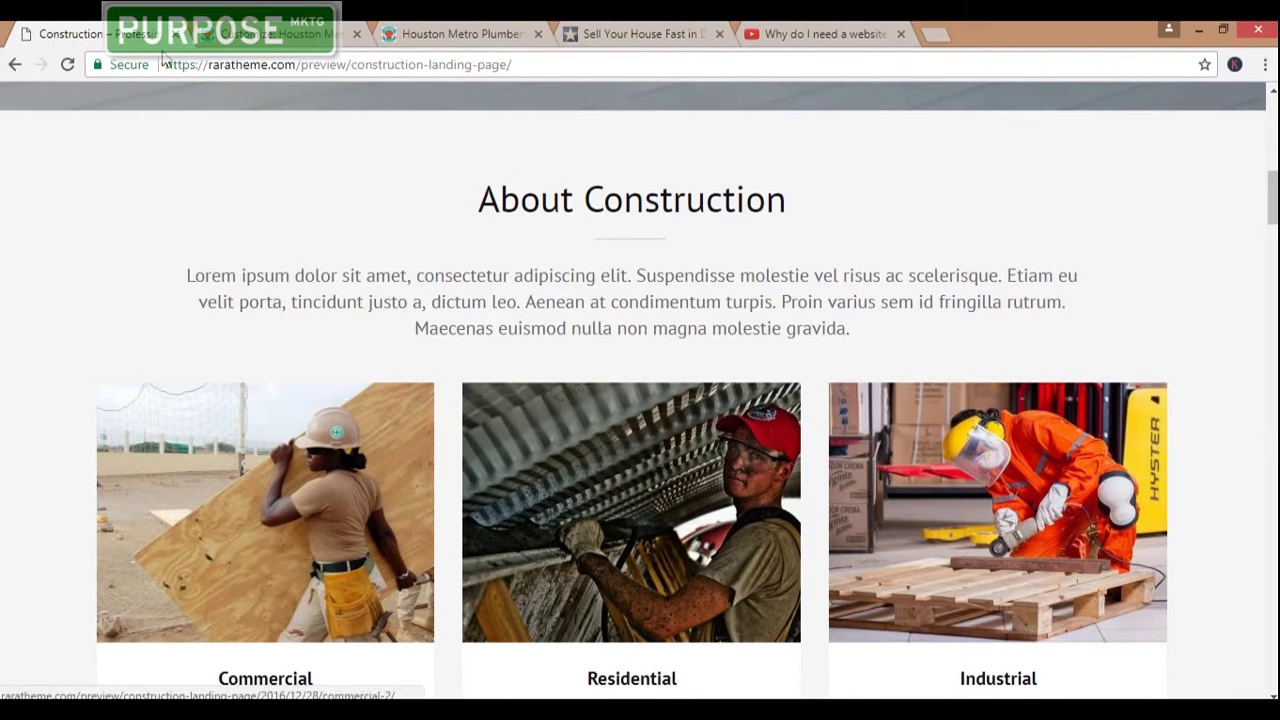
click(258, 37)
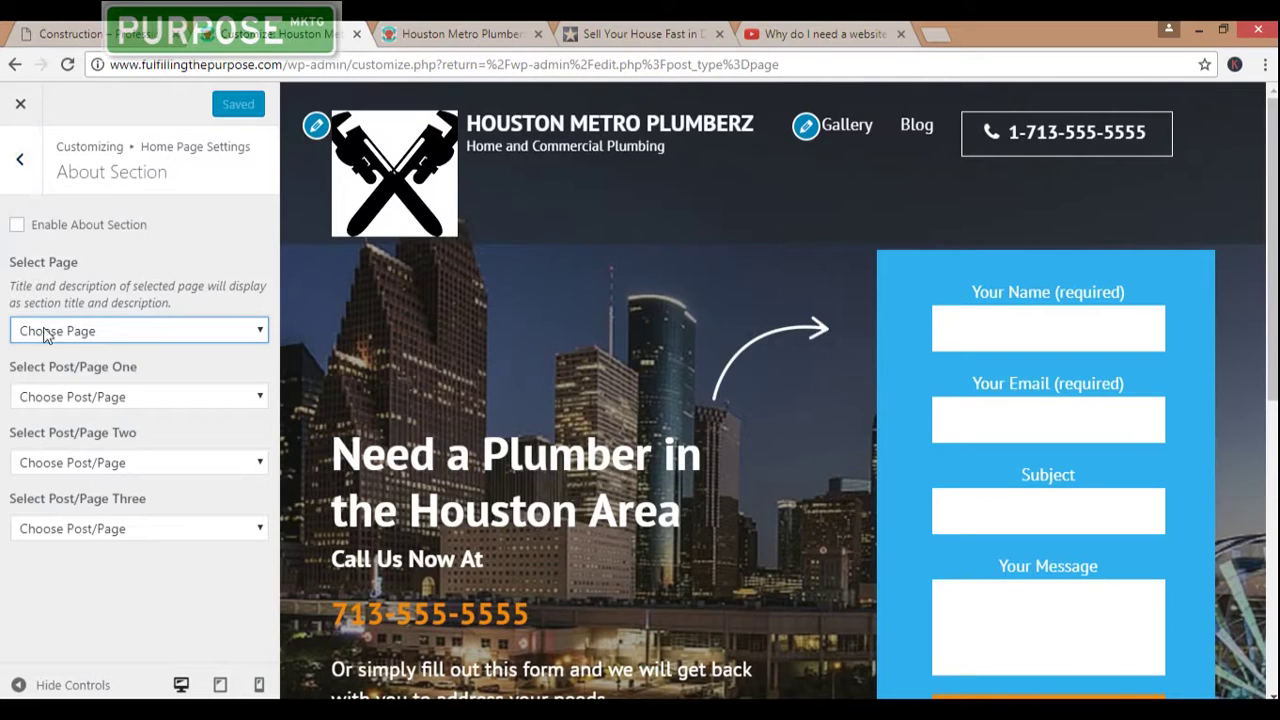
- Leave the theme customizer and start a new WordPress page
click(24, 164)
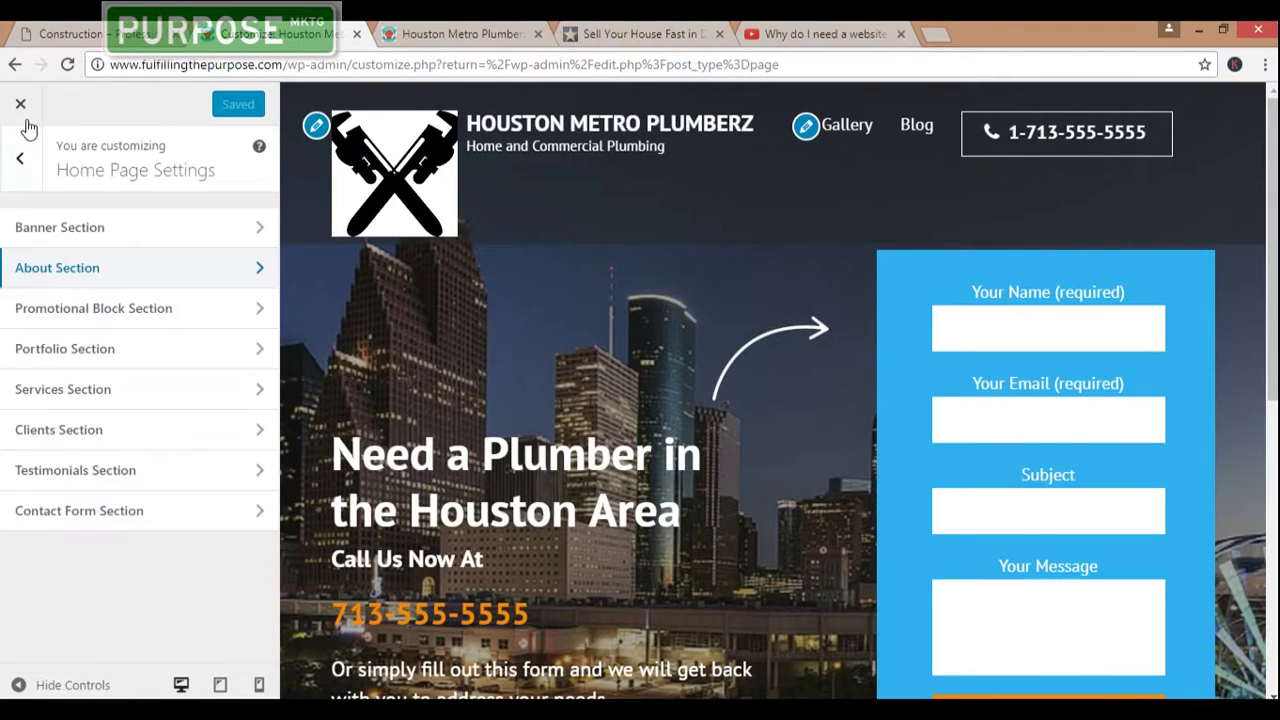
click(22, 106)
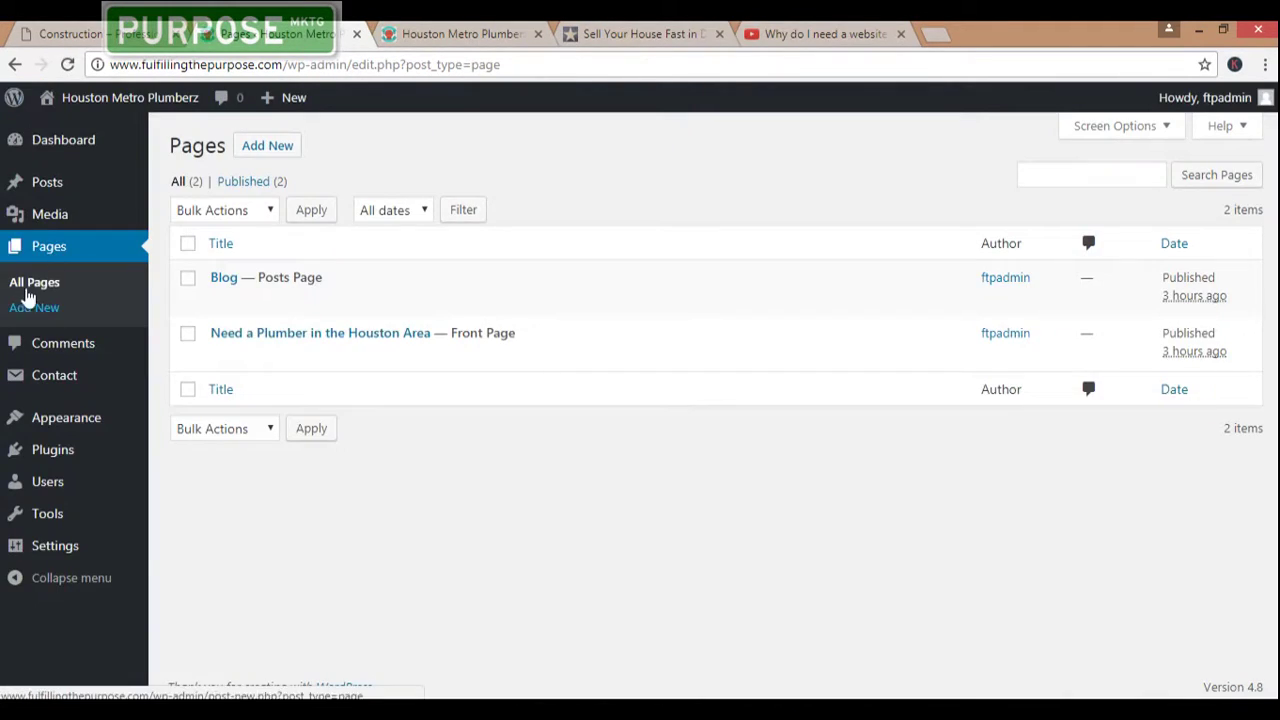
click(266, 148)
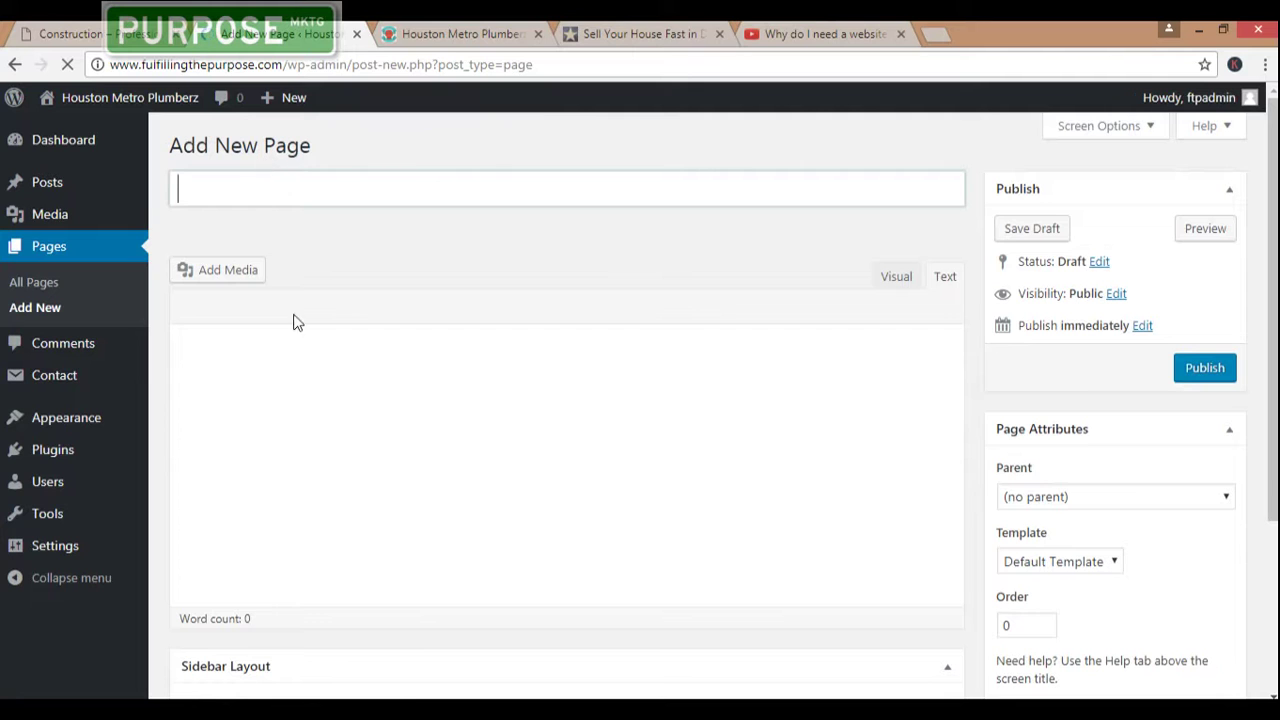
- Copy the heading "Plumbing Services Houston TX" from the Word document "01 About us title section" into the new page's title
click(657, 710)
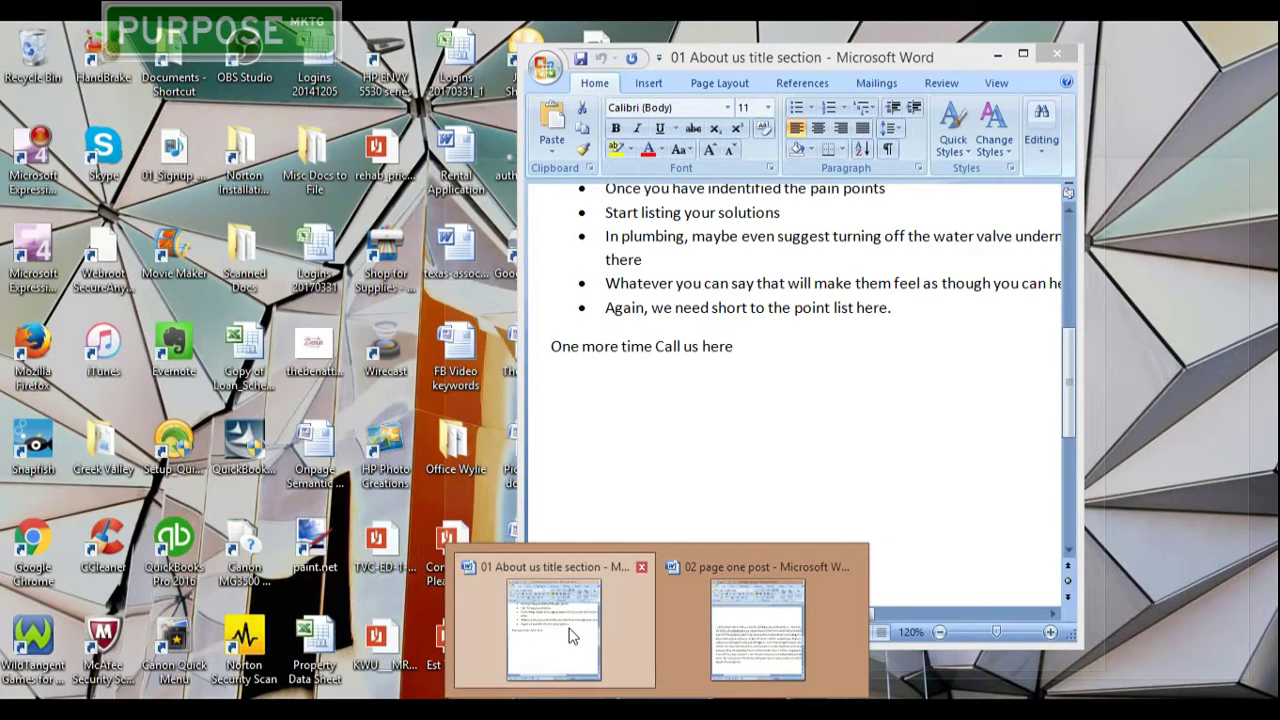
click(634, 622)
key(ctrl+a)
scroll(741, 388, up, 5)
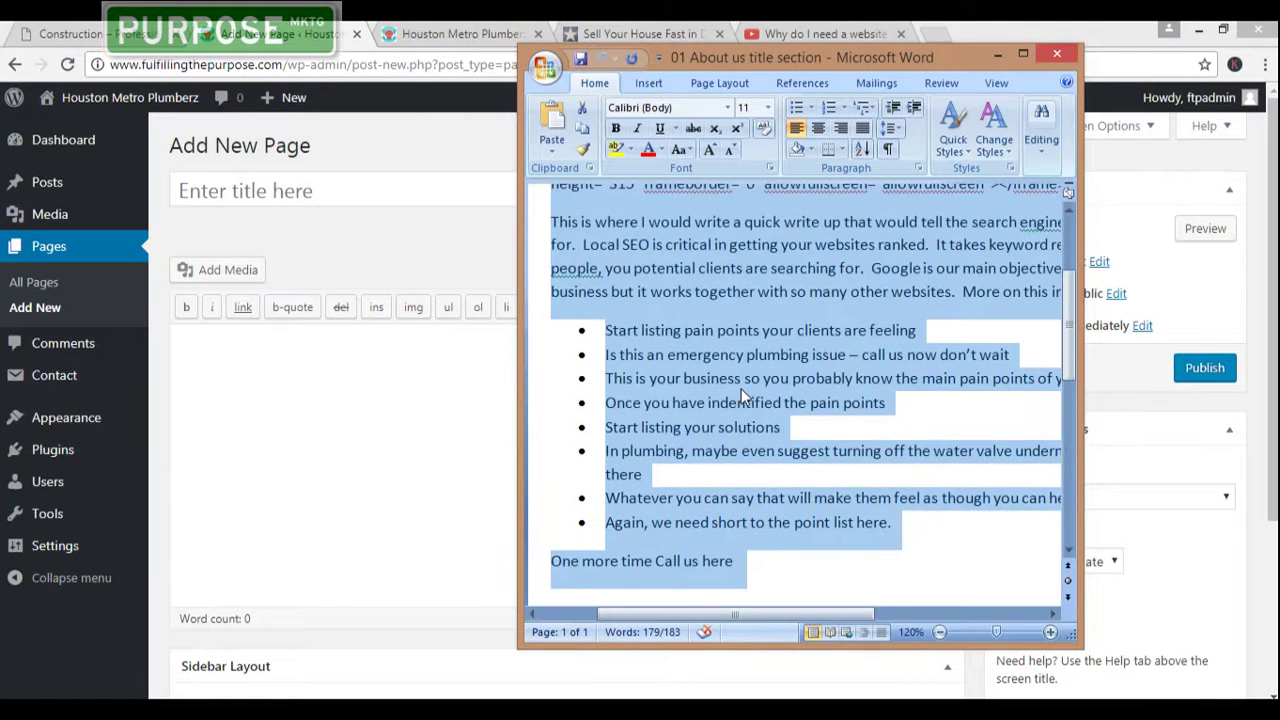
click(760, 322)
drag(758, 322, 552, 324)
right_click(585, 333)
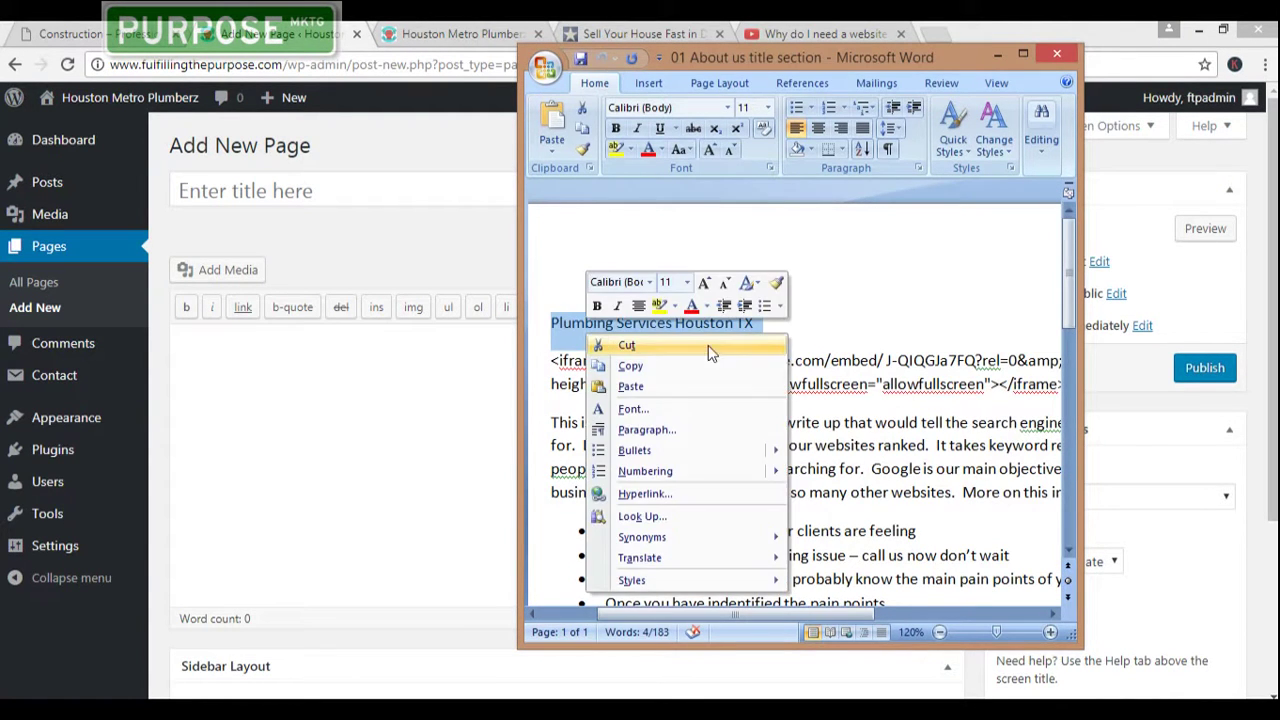
click(653, 370)
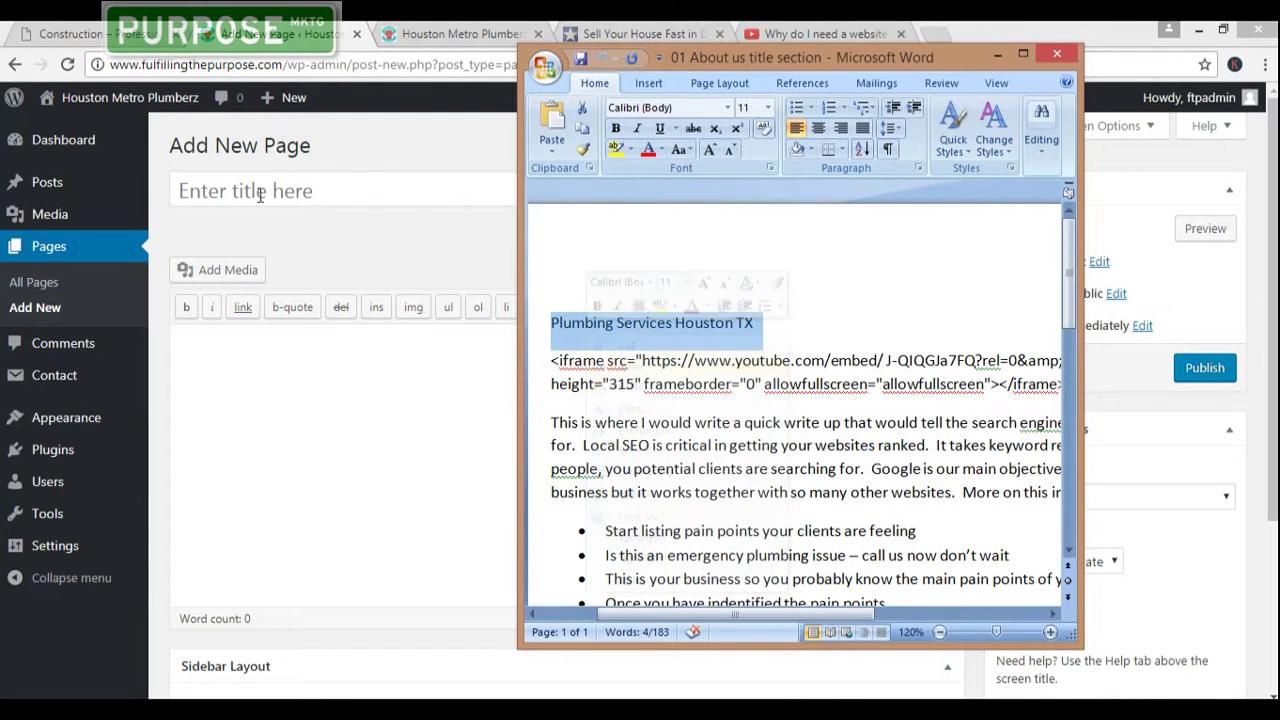
click(317, 193)
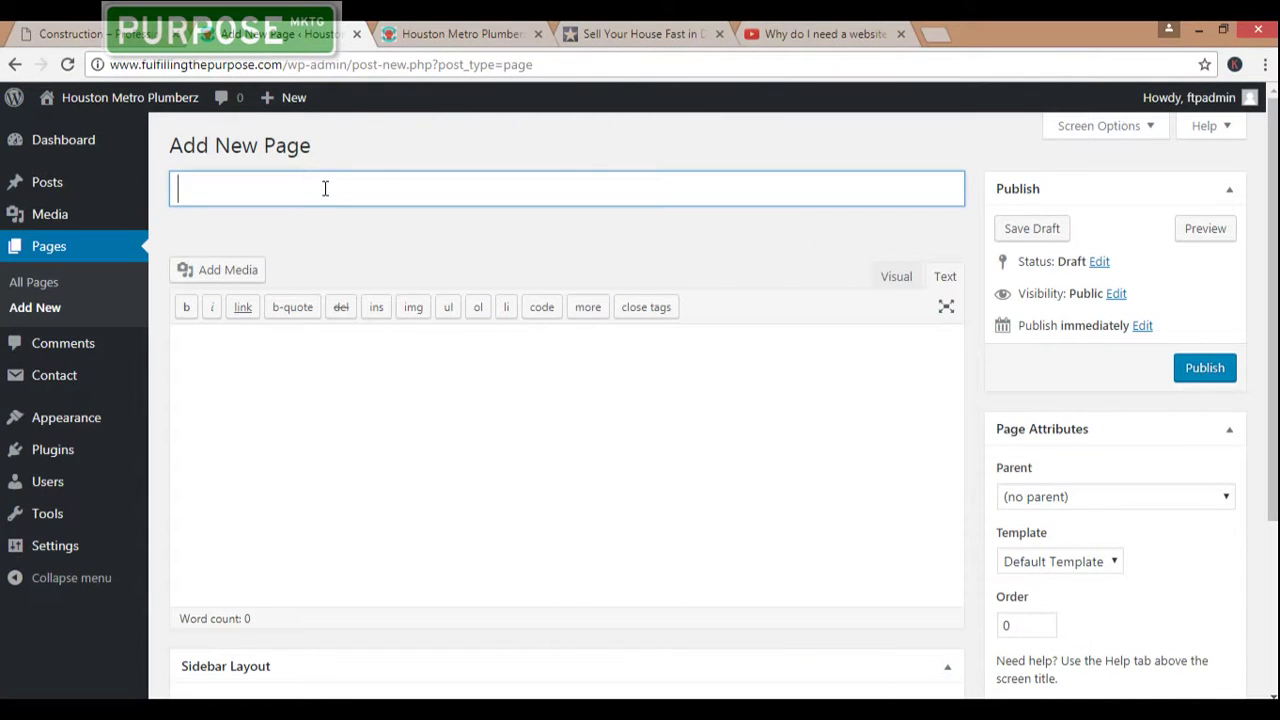
key(ctrl+v)
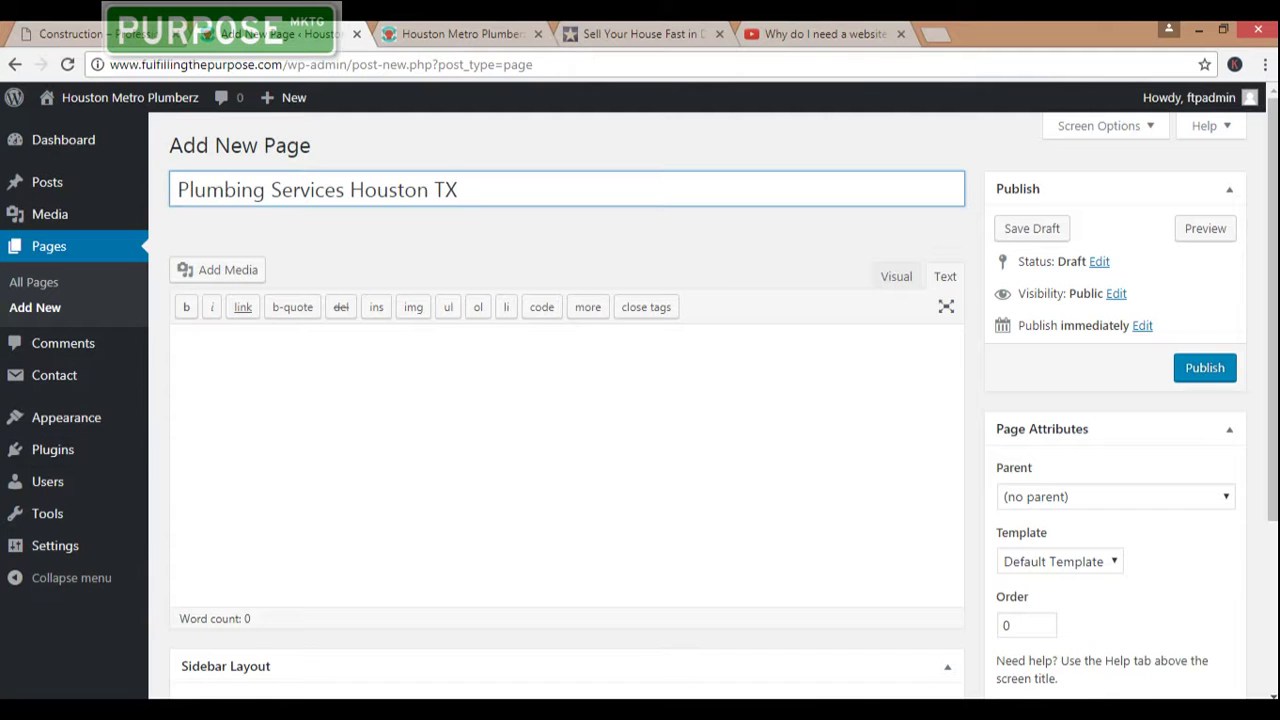
- Copy the write-up, bullet list and closing call line below the iframe code from the Word document into the page body
mouse_move(657, 710)
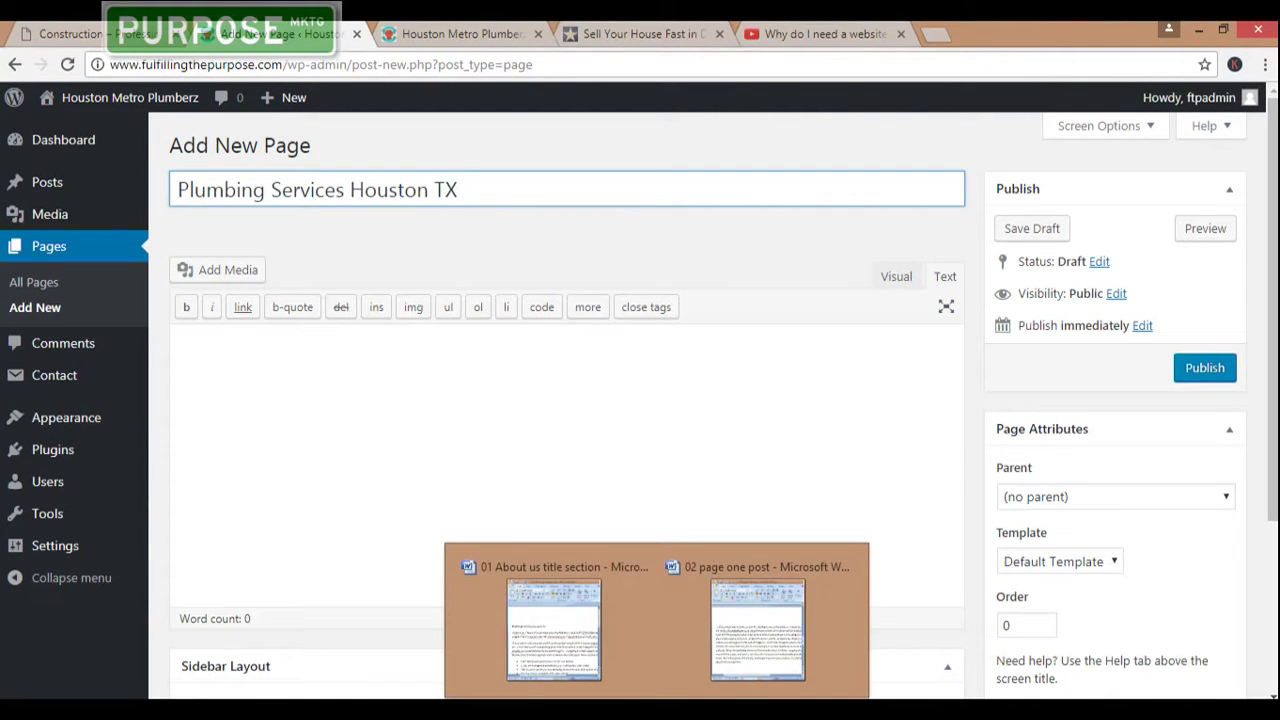
click(543, 654)
scroll(590, 563, down, 6)
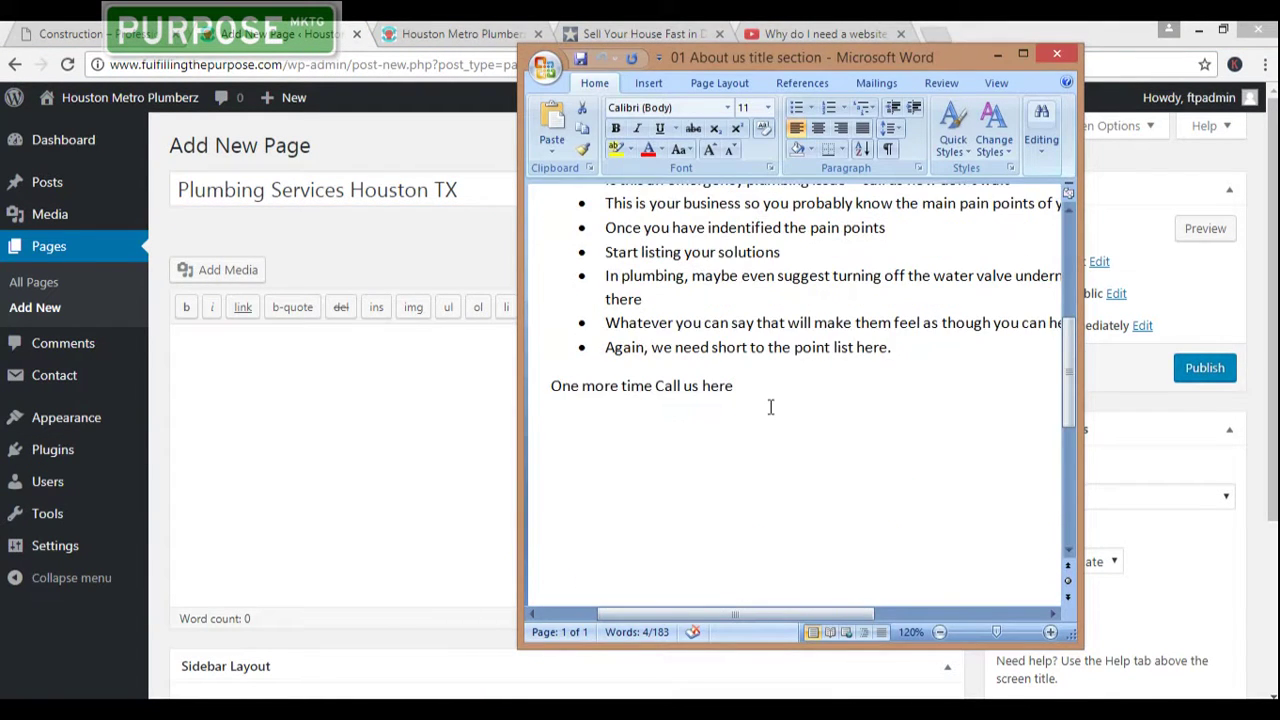
drag(772, 405, 521, 257)
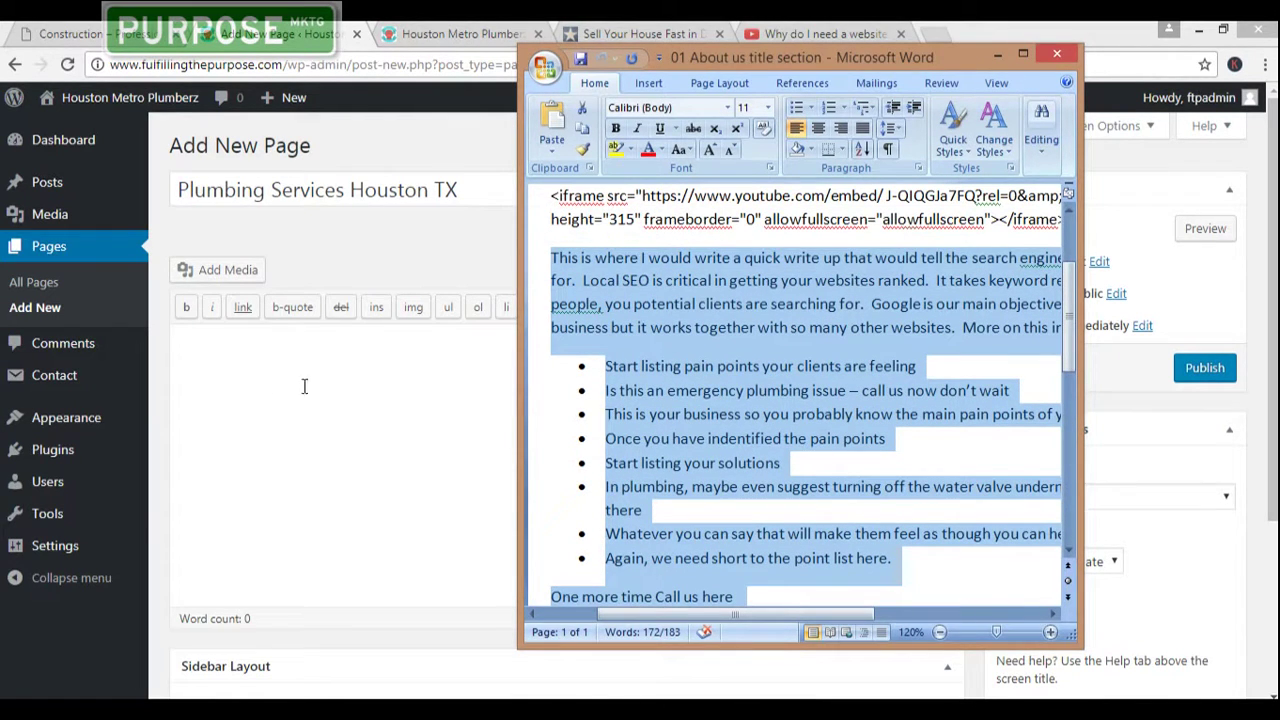
click(251, 386)
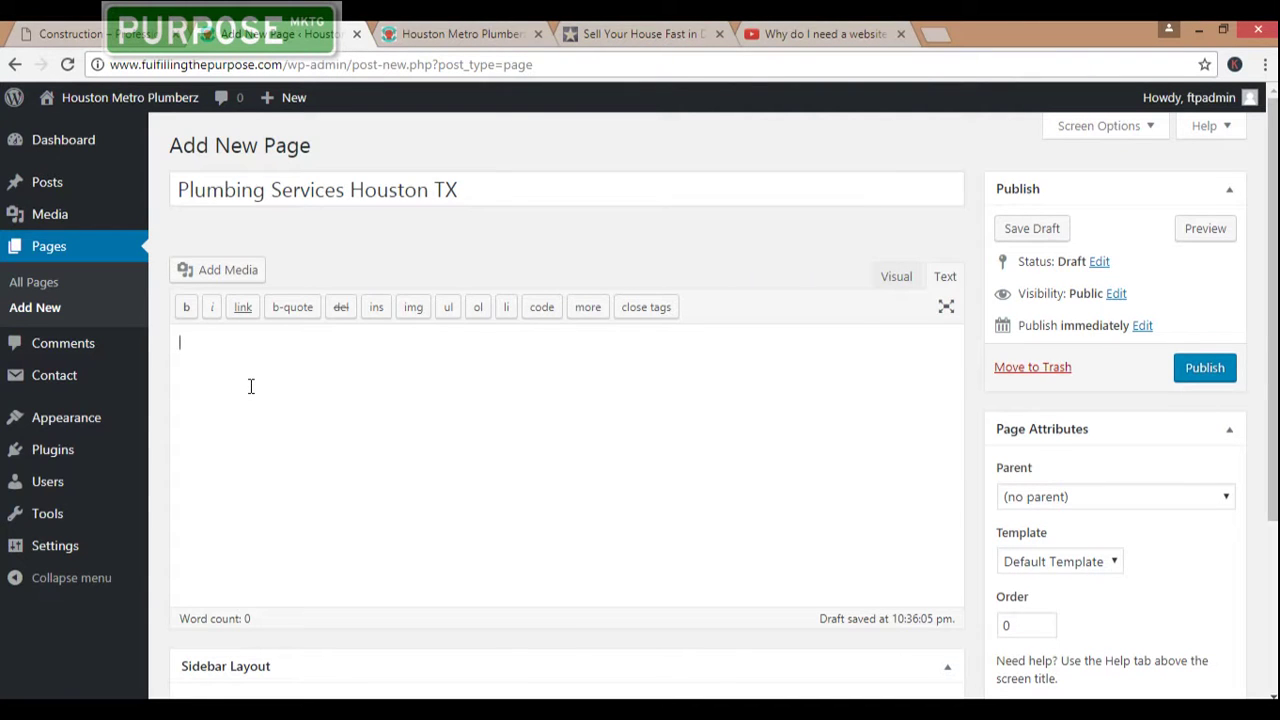
key(ctrl+v)
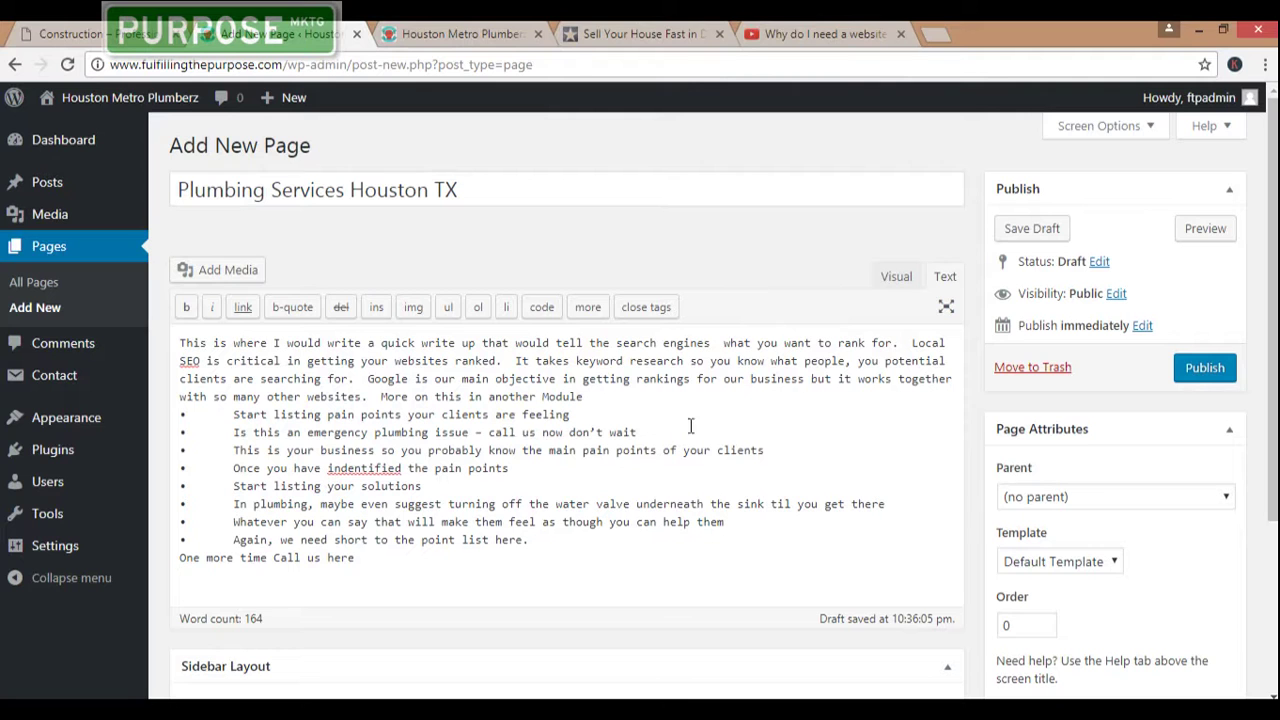
- Replace the plain body text with the formatted Word content in Visual mode, and check its HTML list markup
click(897, 277)
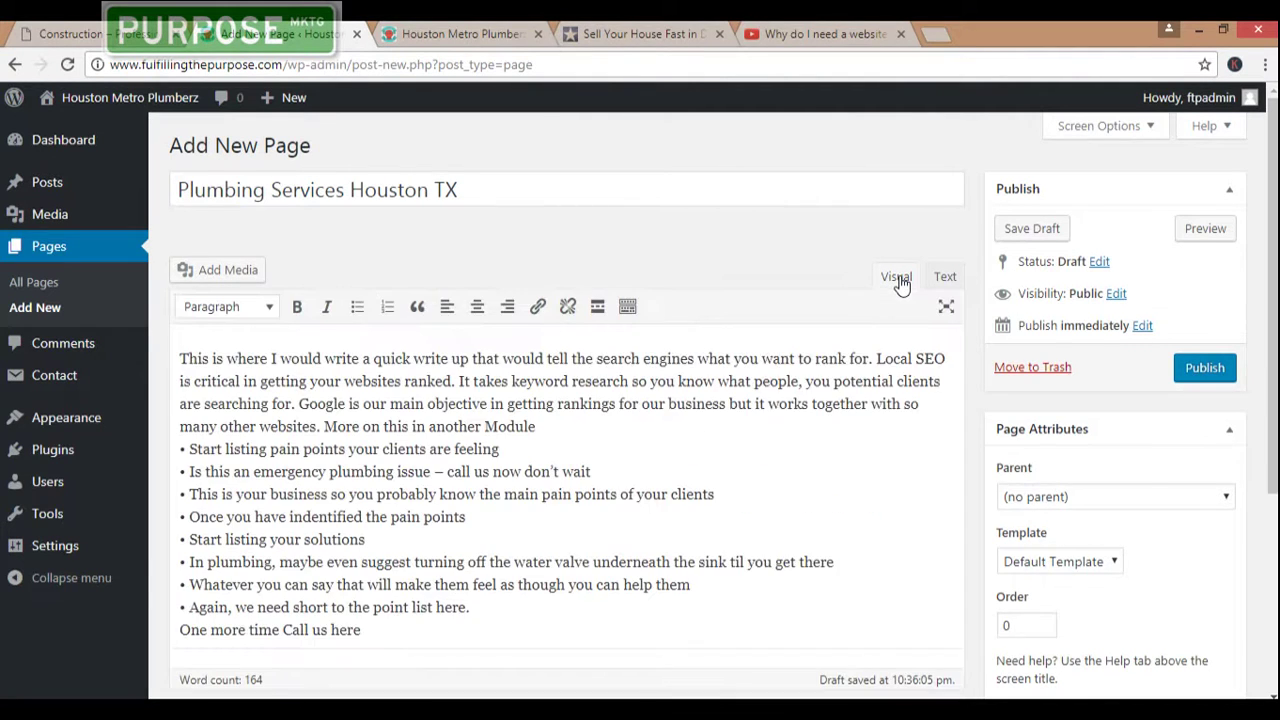
scroll(819, 433, up, 1)
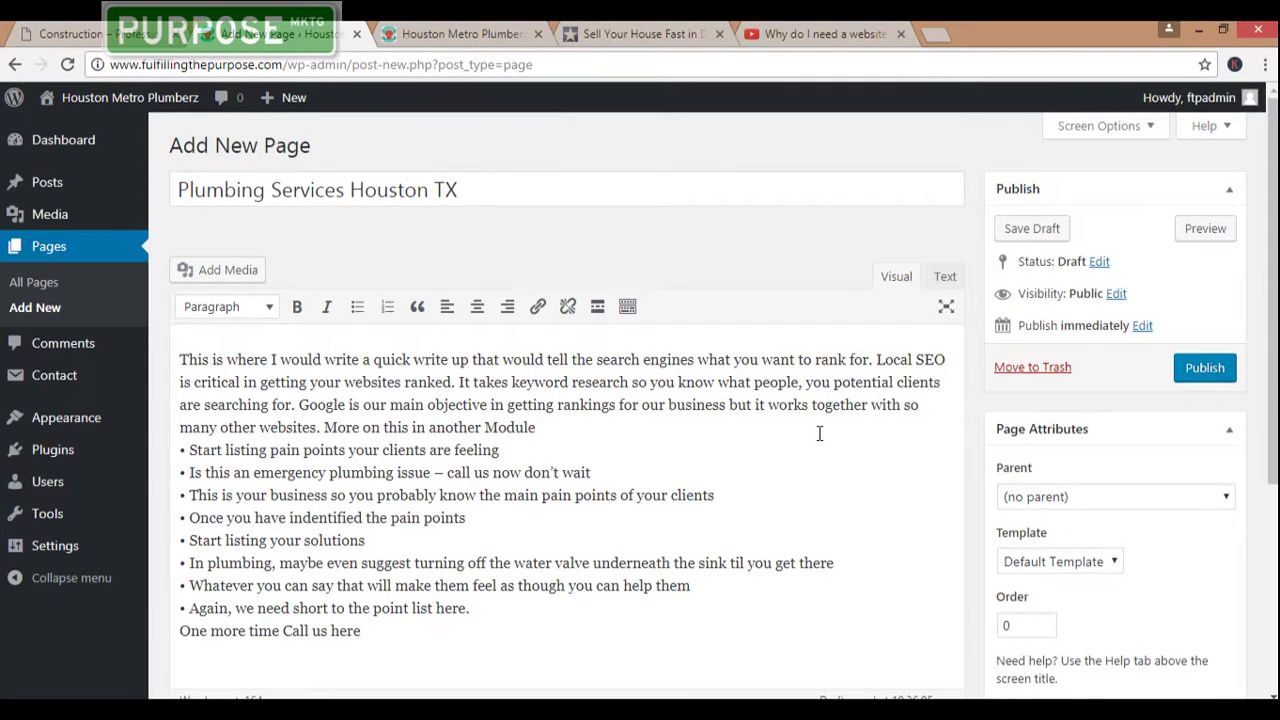
scroll(400, 520, down, 3)
scroll(408, 400, up, 2)
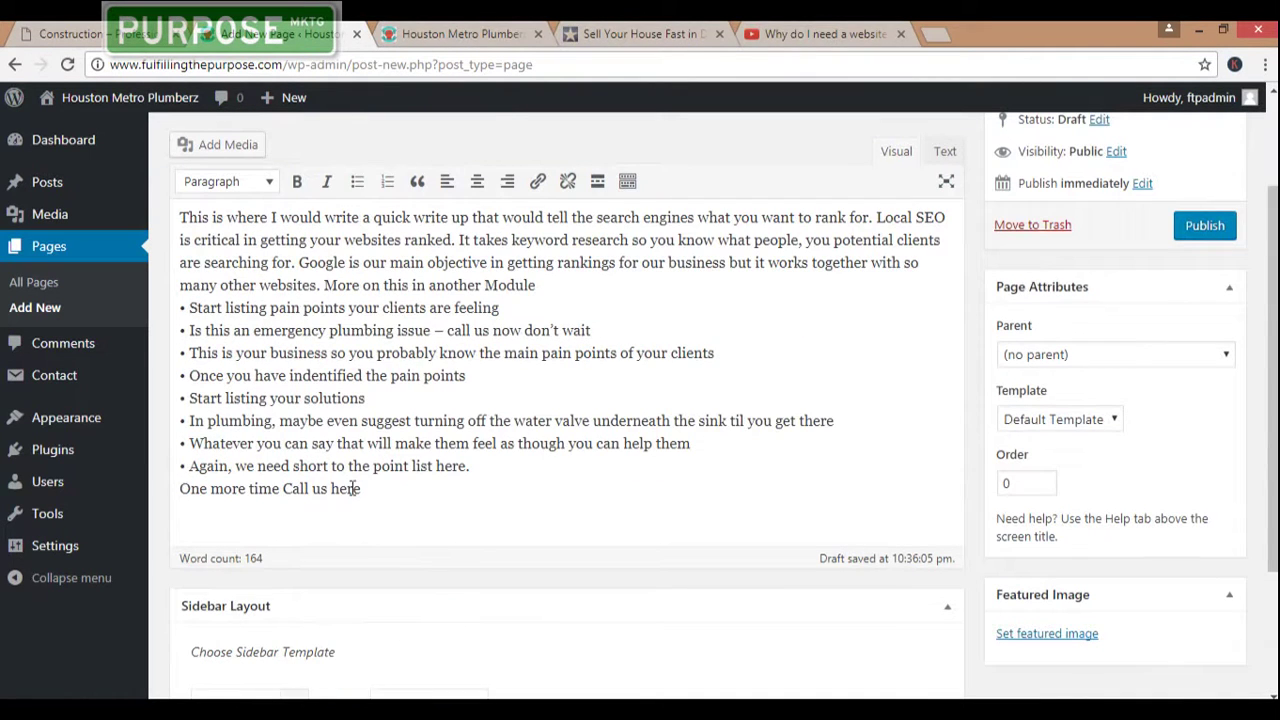
drag(352, 487, 165, 212)
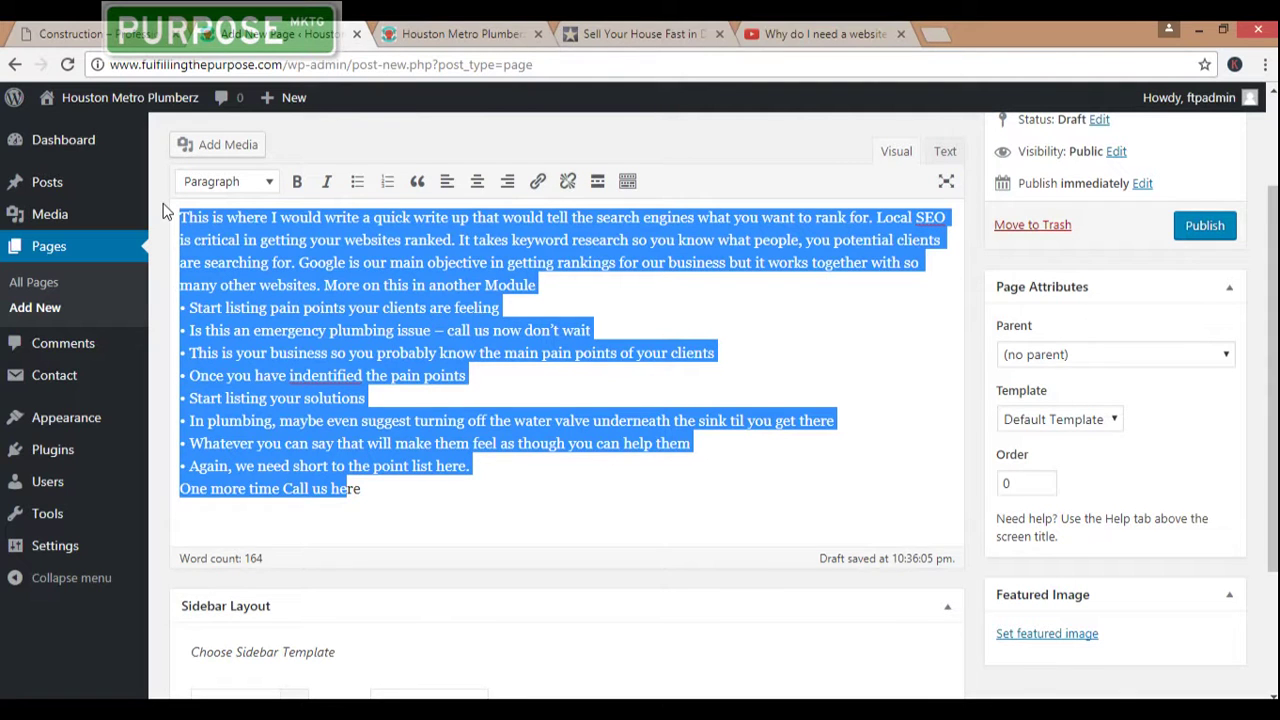
key(ctrl+v)
scroll(414, 592, up, 2)
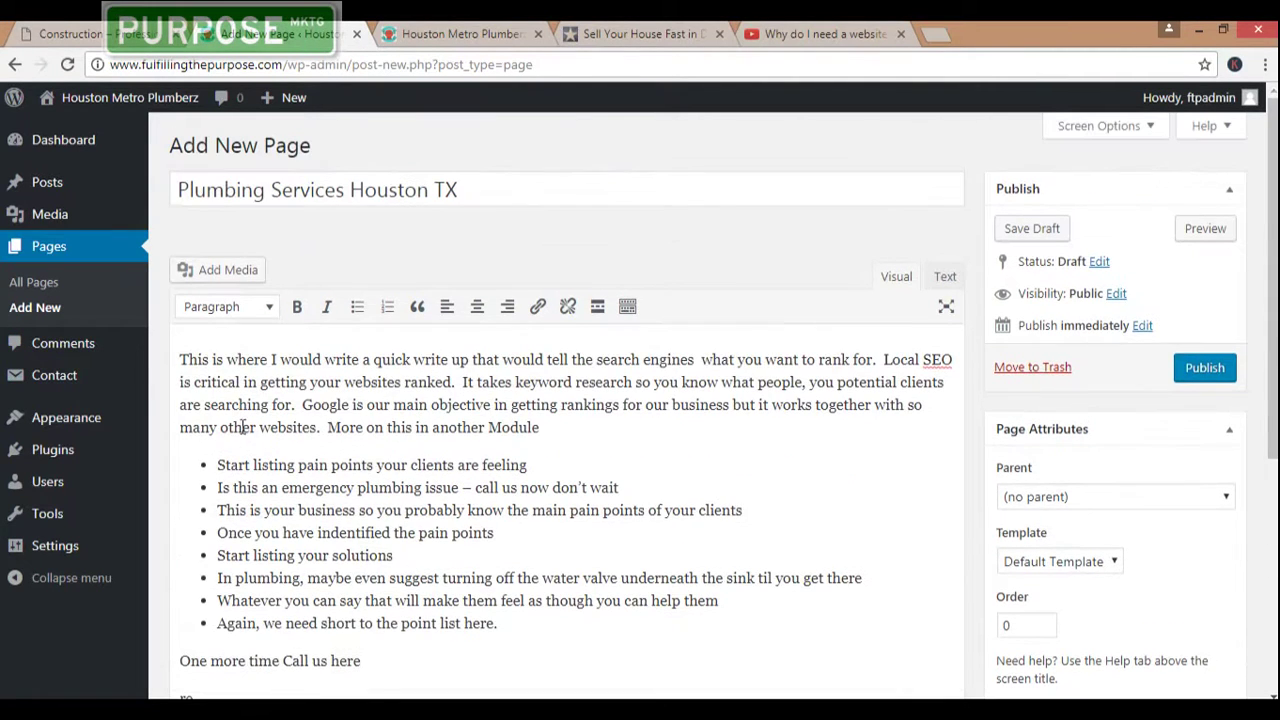
click(945, 283)
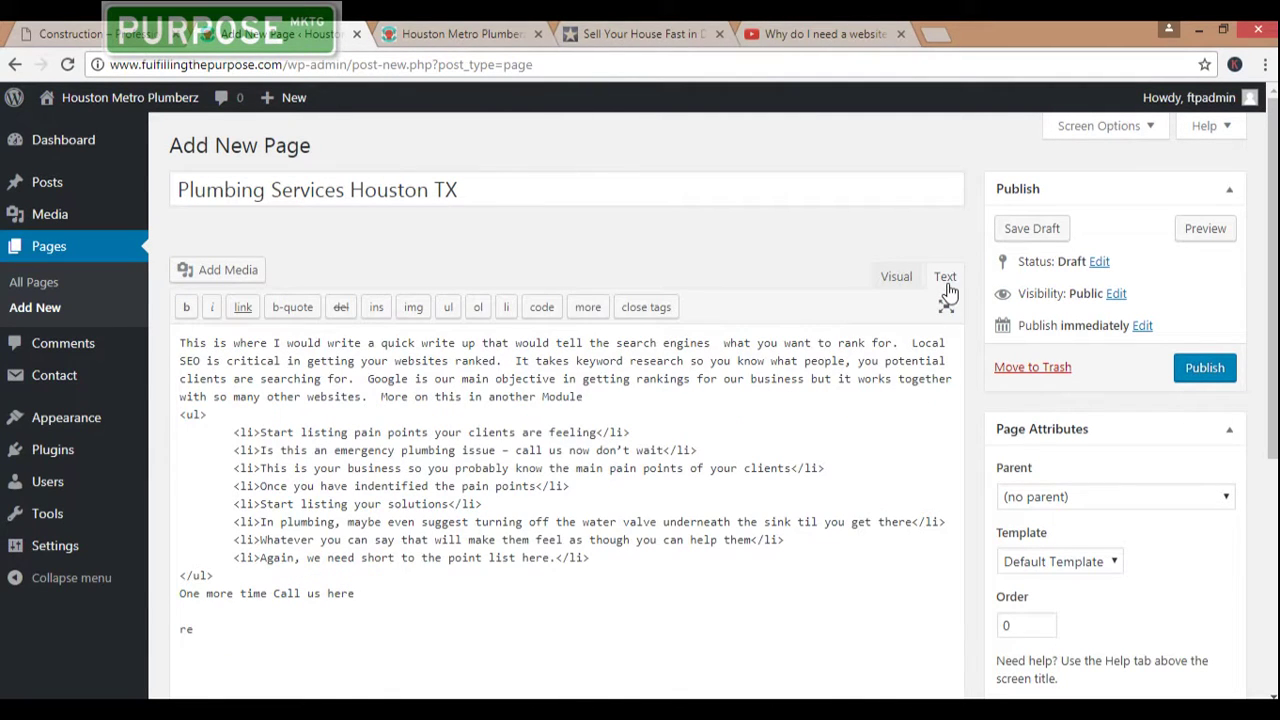
click(896, 277)
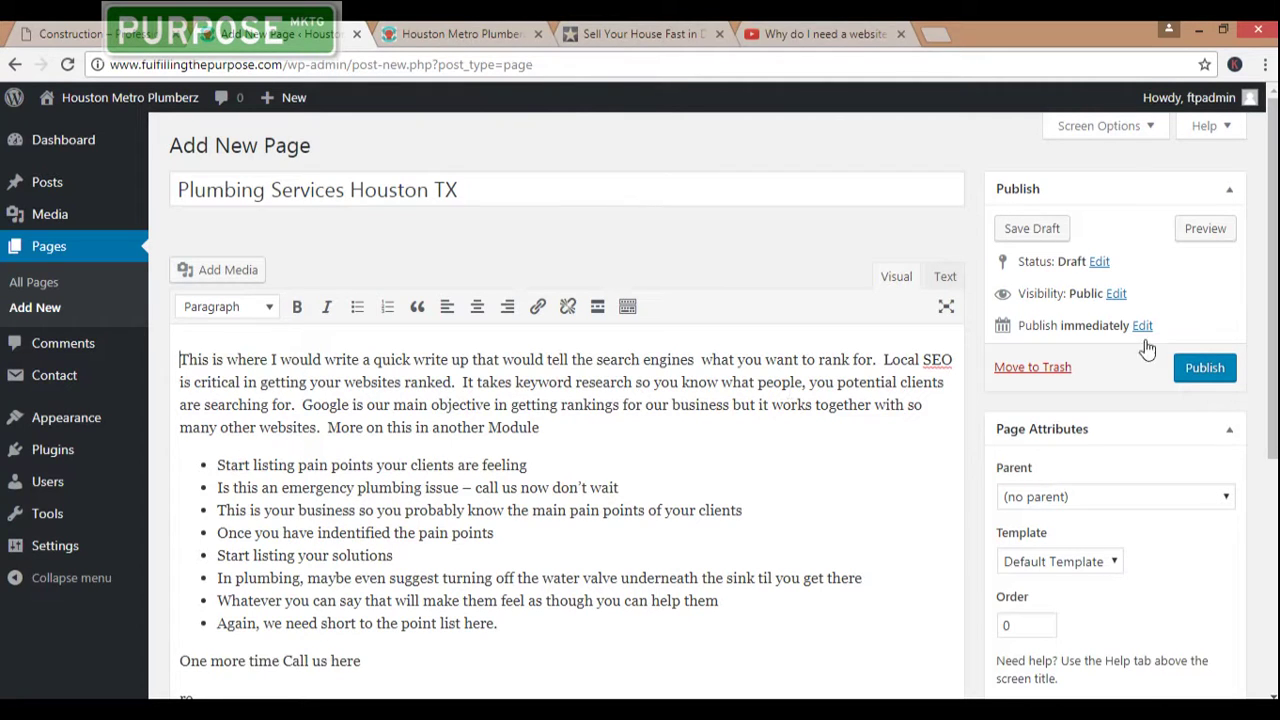
scroll(970, 511, down, 3)
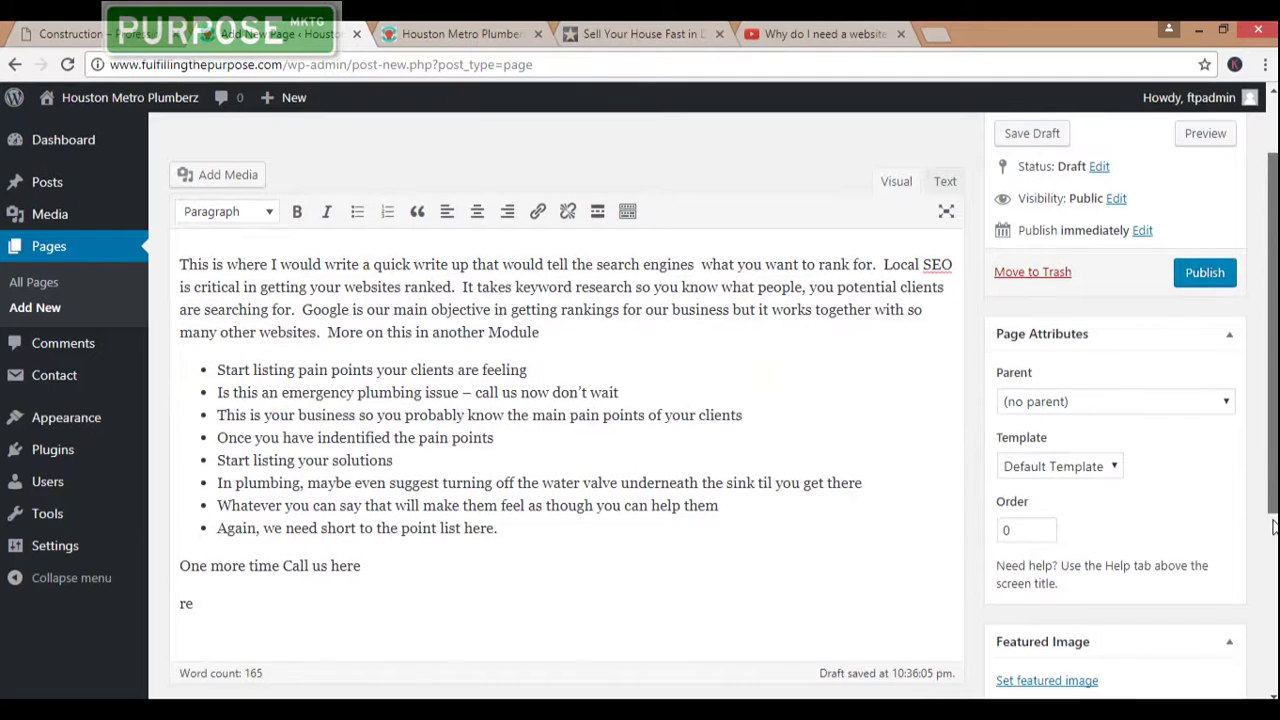
click(1030, 476)
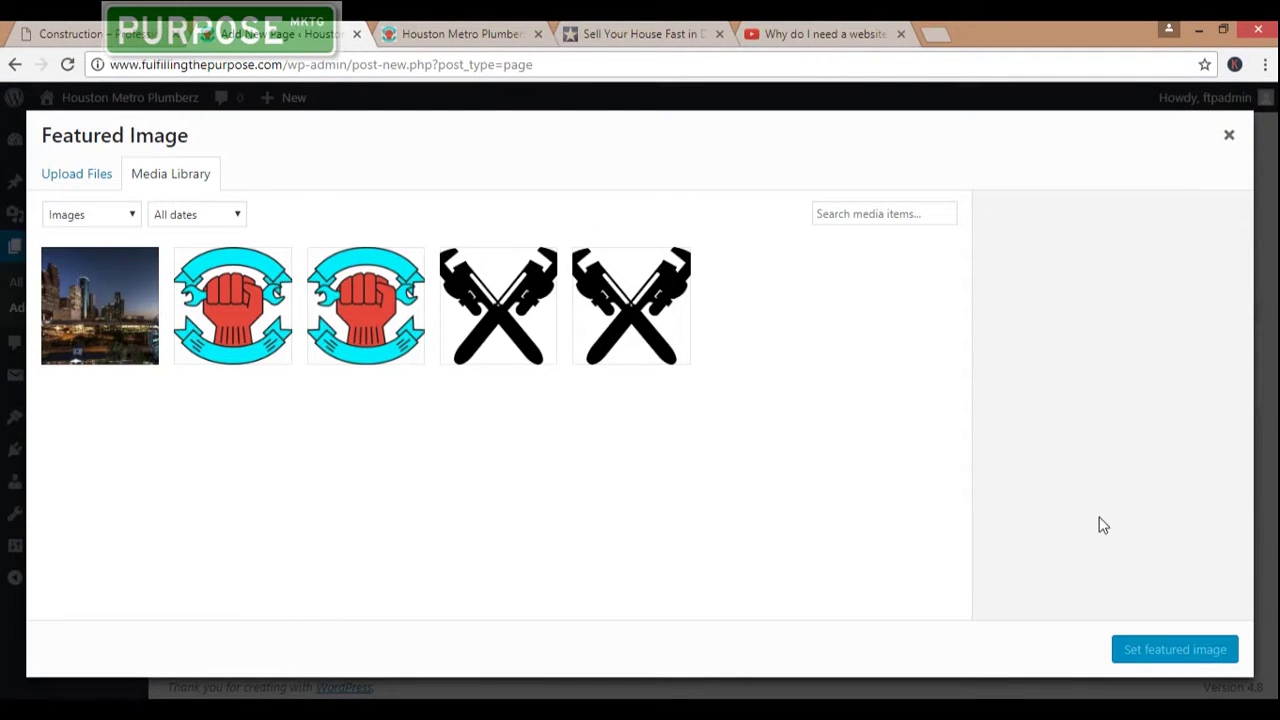
click(1229, 135)
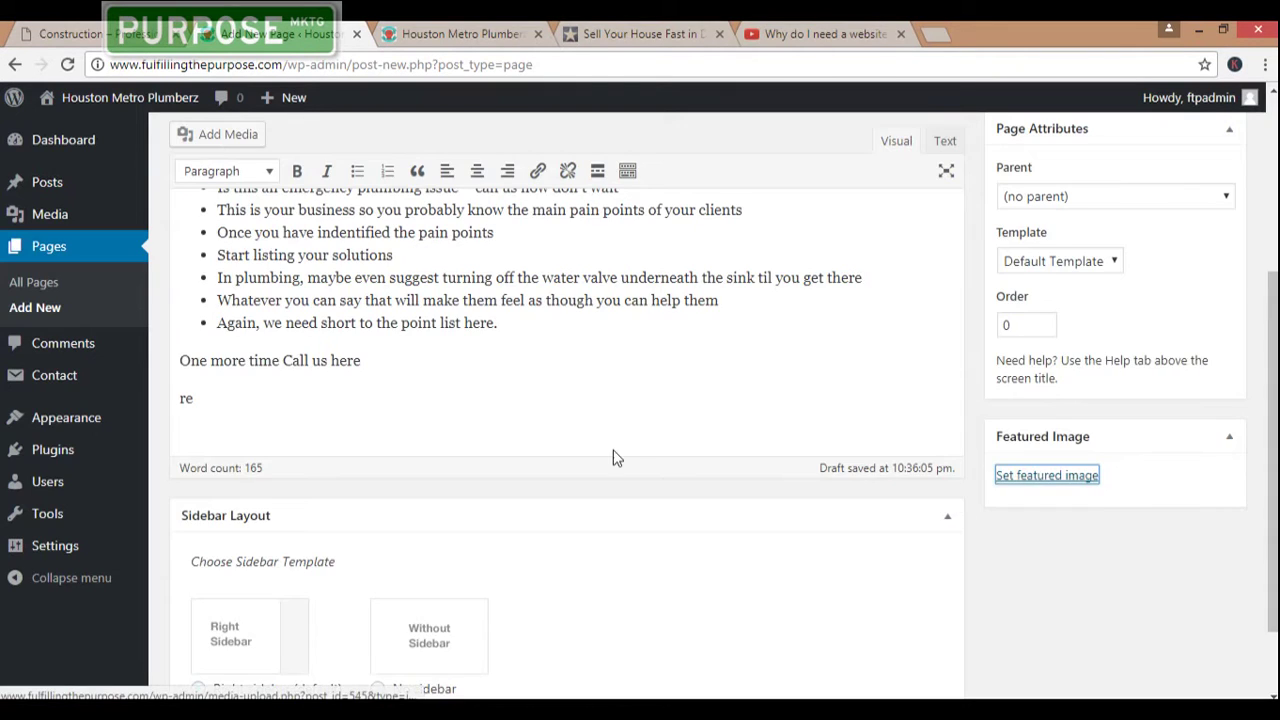
- Insert an empty line above the first paragraph of the page body
scroll(631, 443, up, 3)
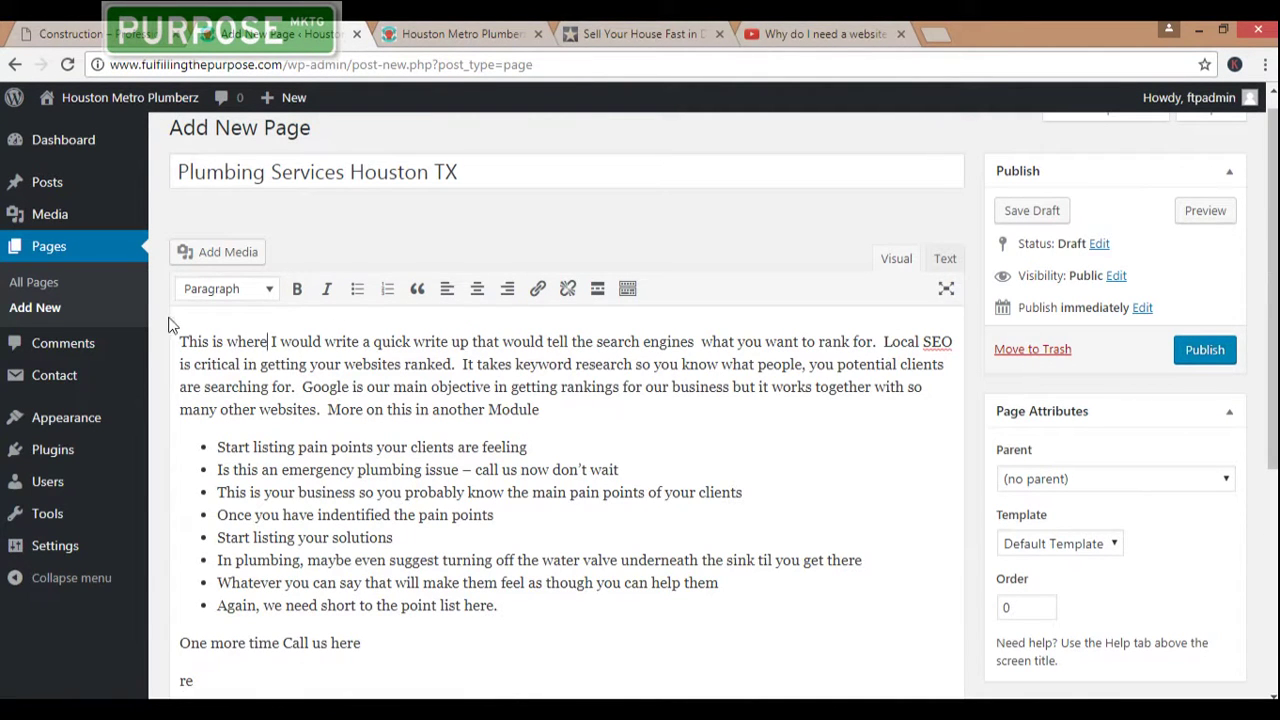
click(188, 341)
key(Return)
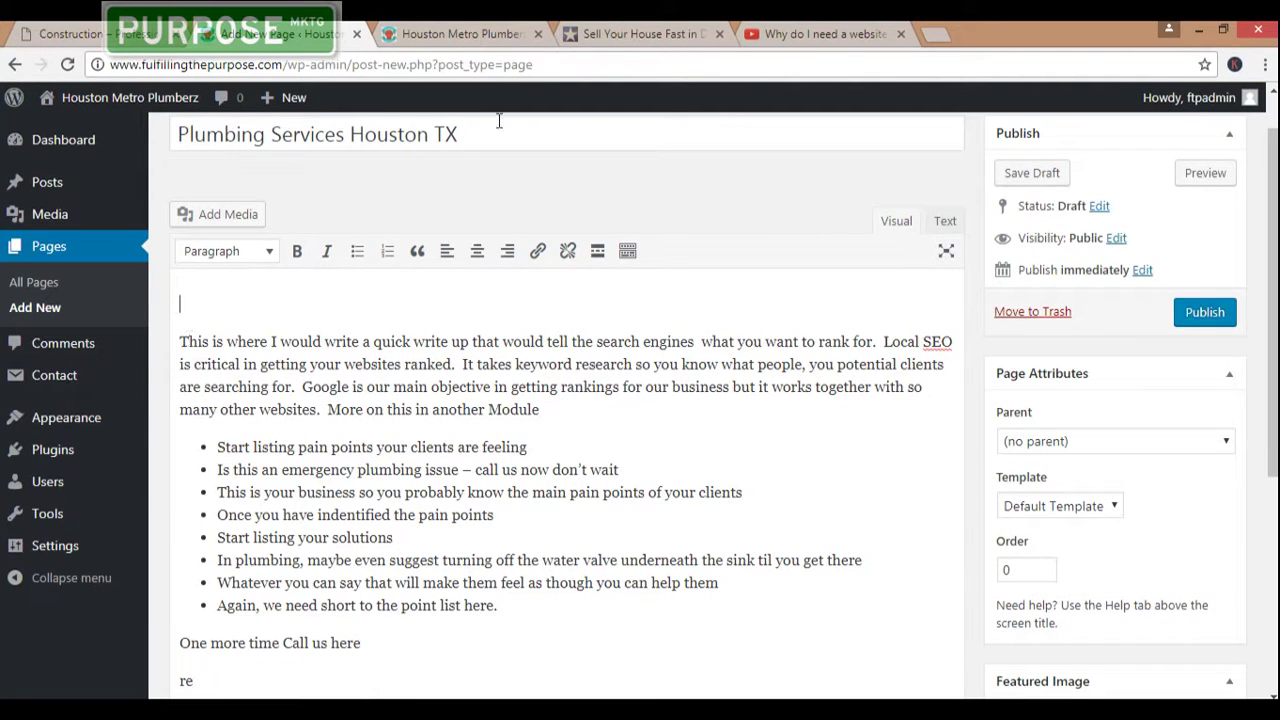
- Switch to the YouTube video "Why do I need a website for my business" and show its embed code
click(860, 32)
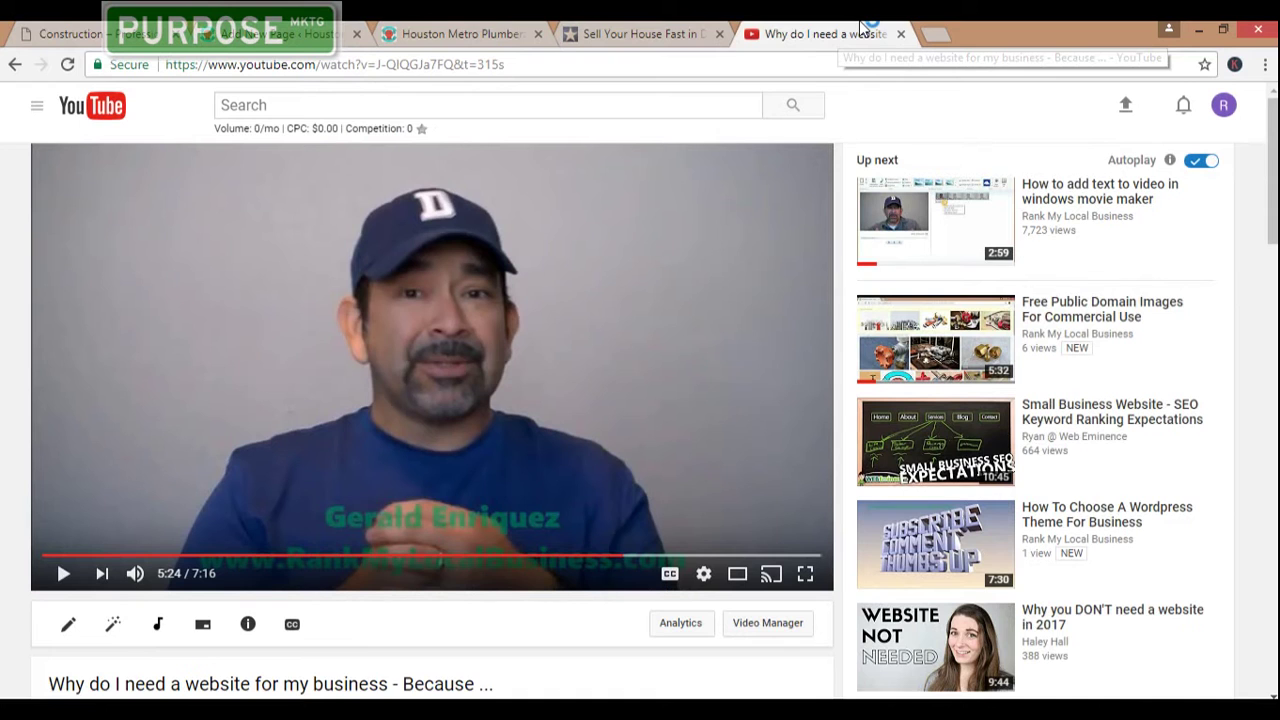
scroll(516, 438, down, 4)
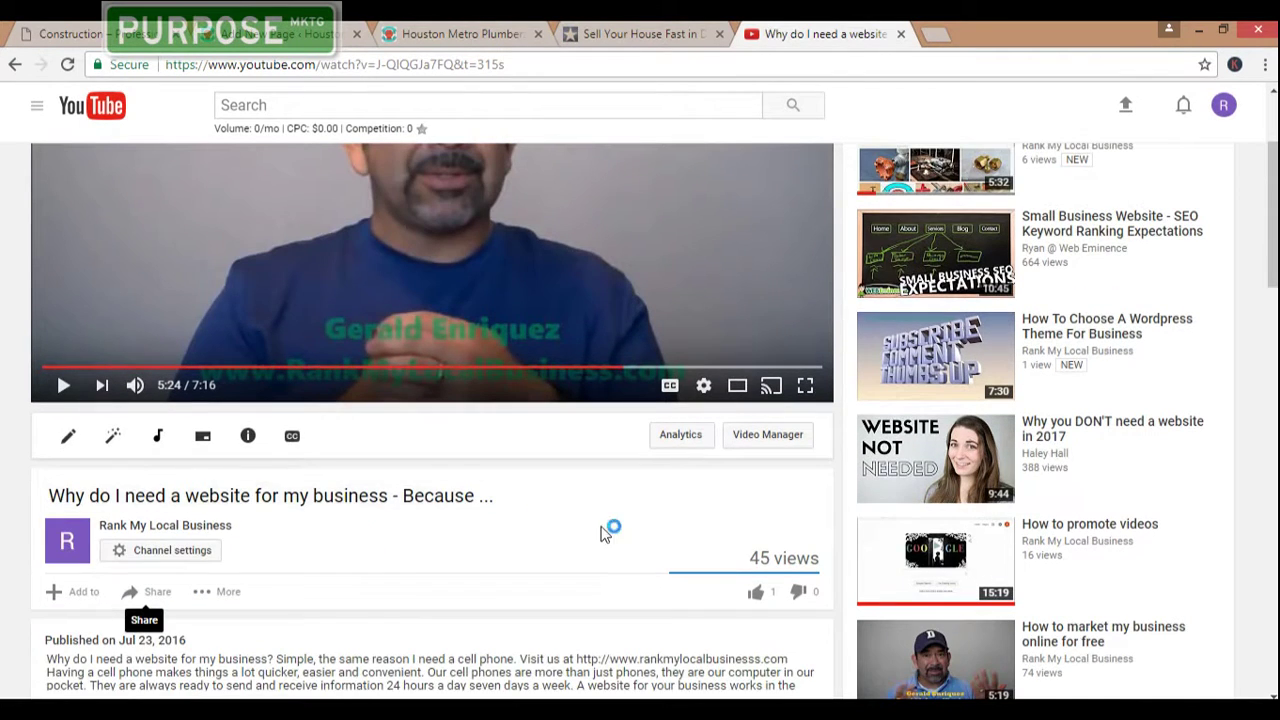
scroll(410, 517, down, 4)
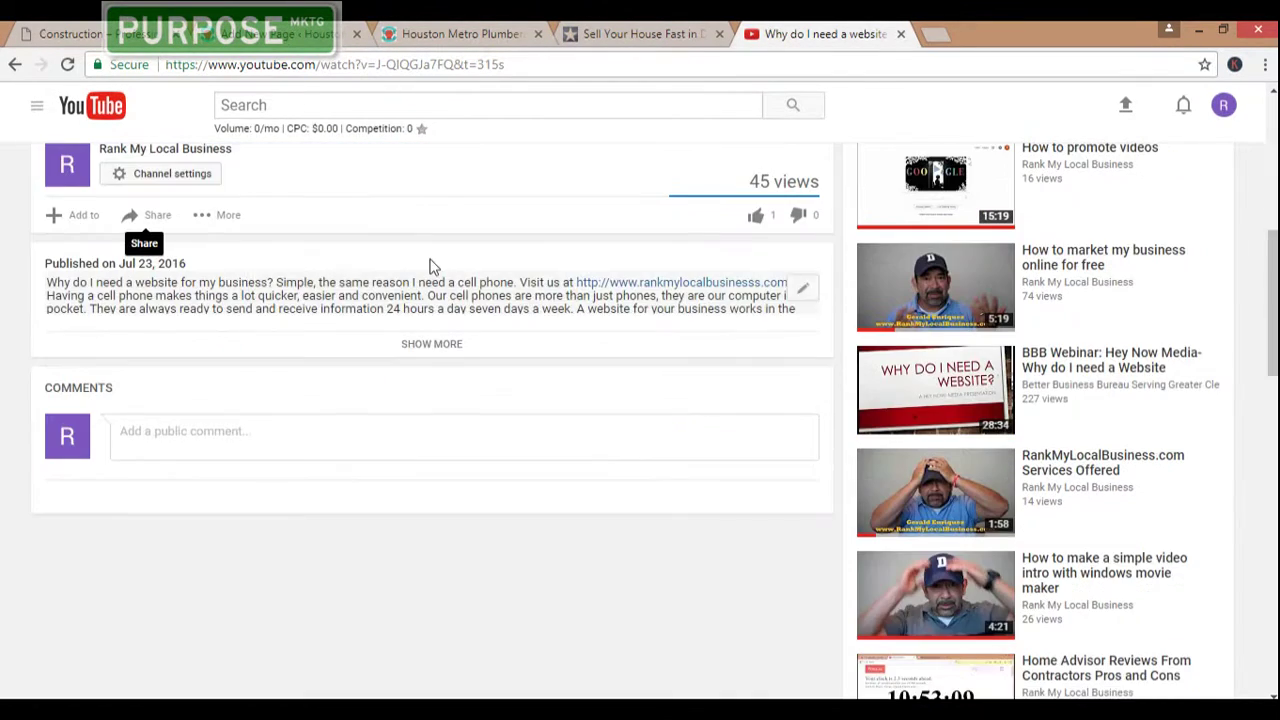
scroll(430, 265, up, 5)
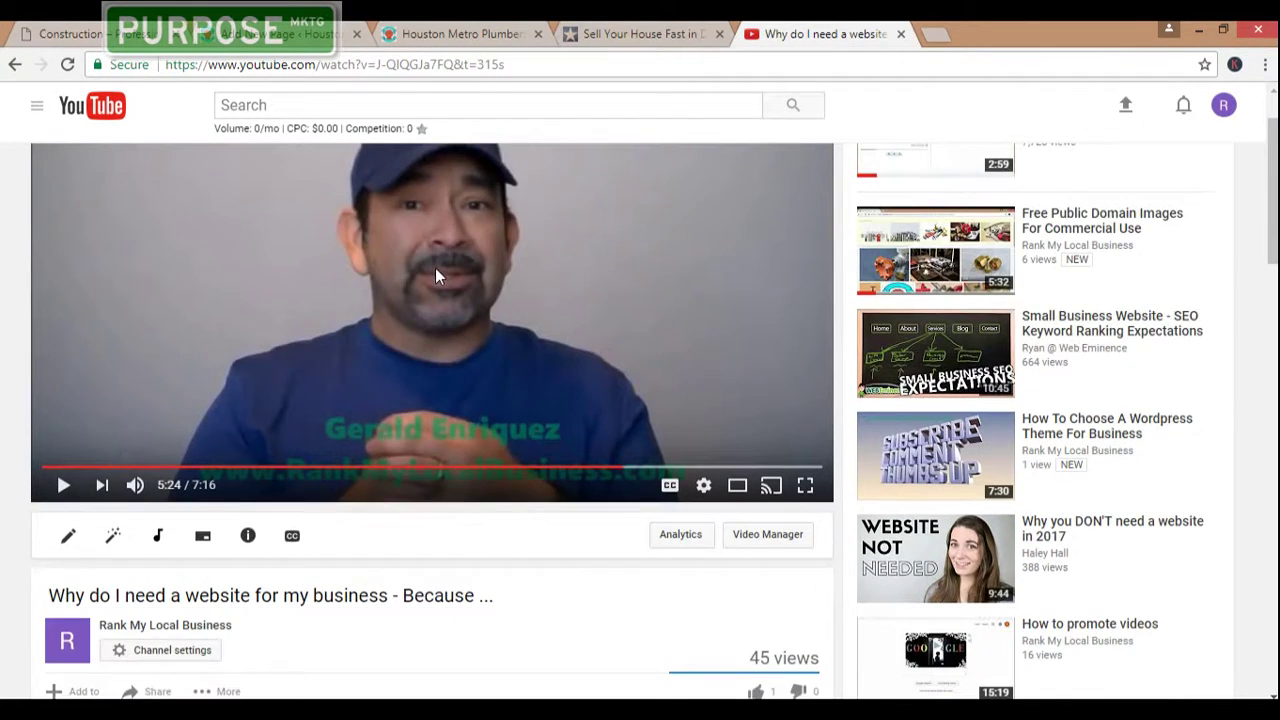
scroll(435, 276, down, 3)
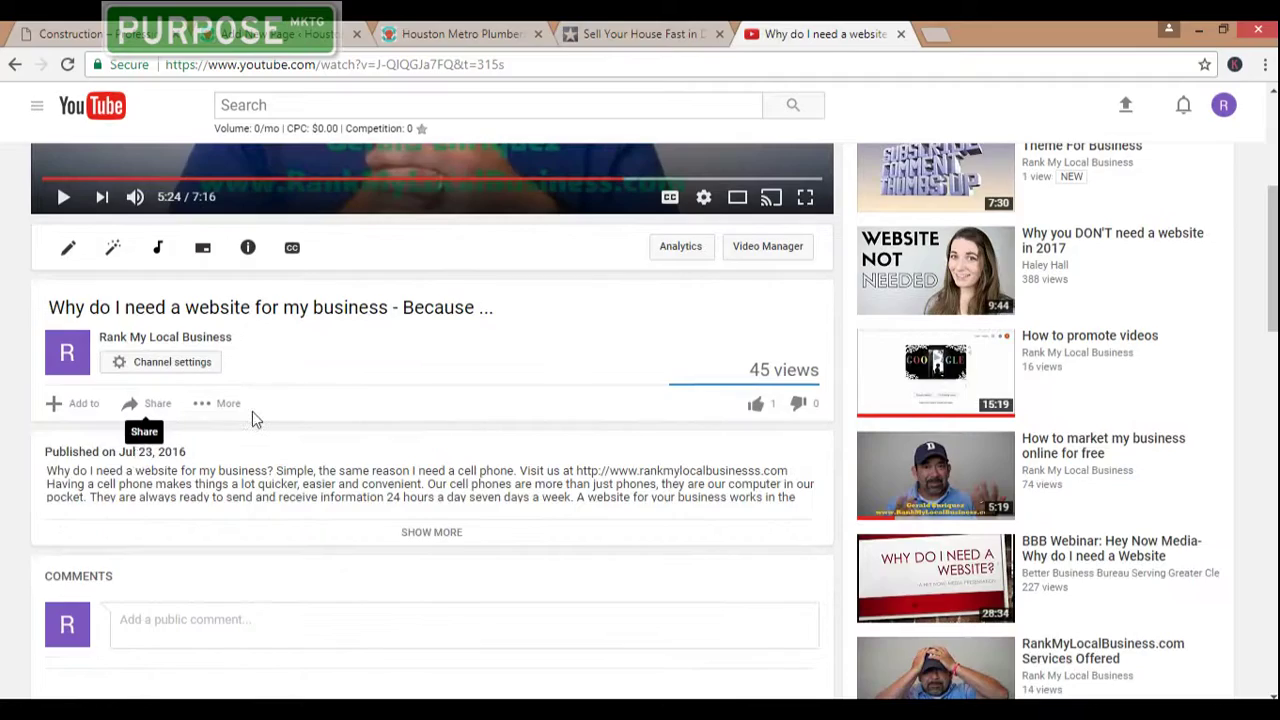
click(157, 405)
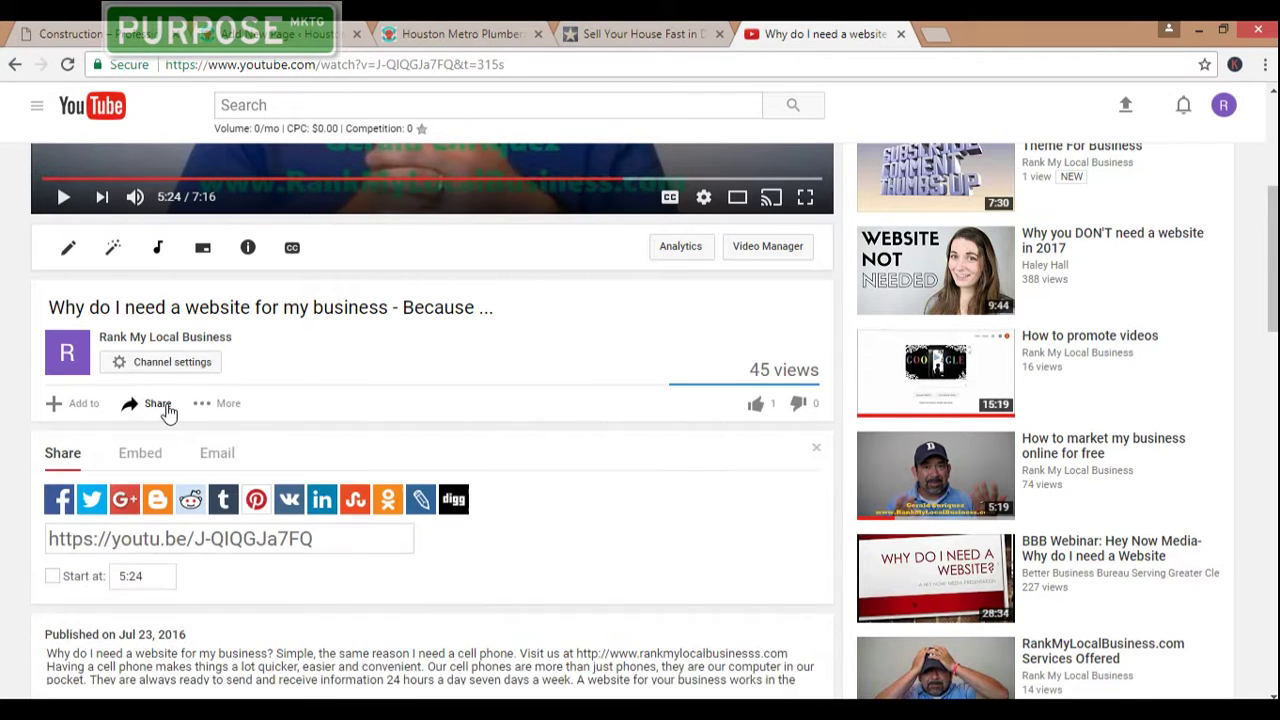
click(142, 455)
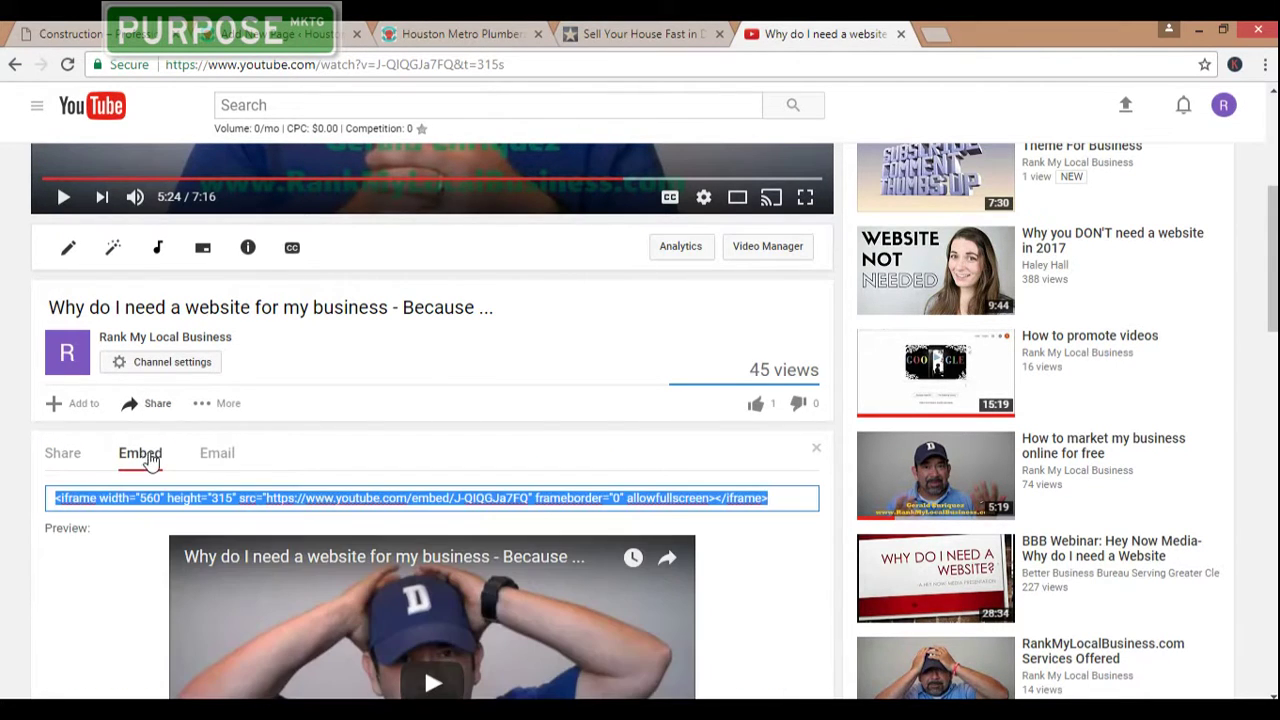
- Turn off the embed's suggested videos at the end and its video title and player actions
scroll(241, 500, down, 2)
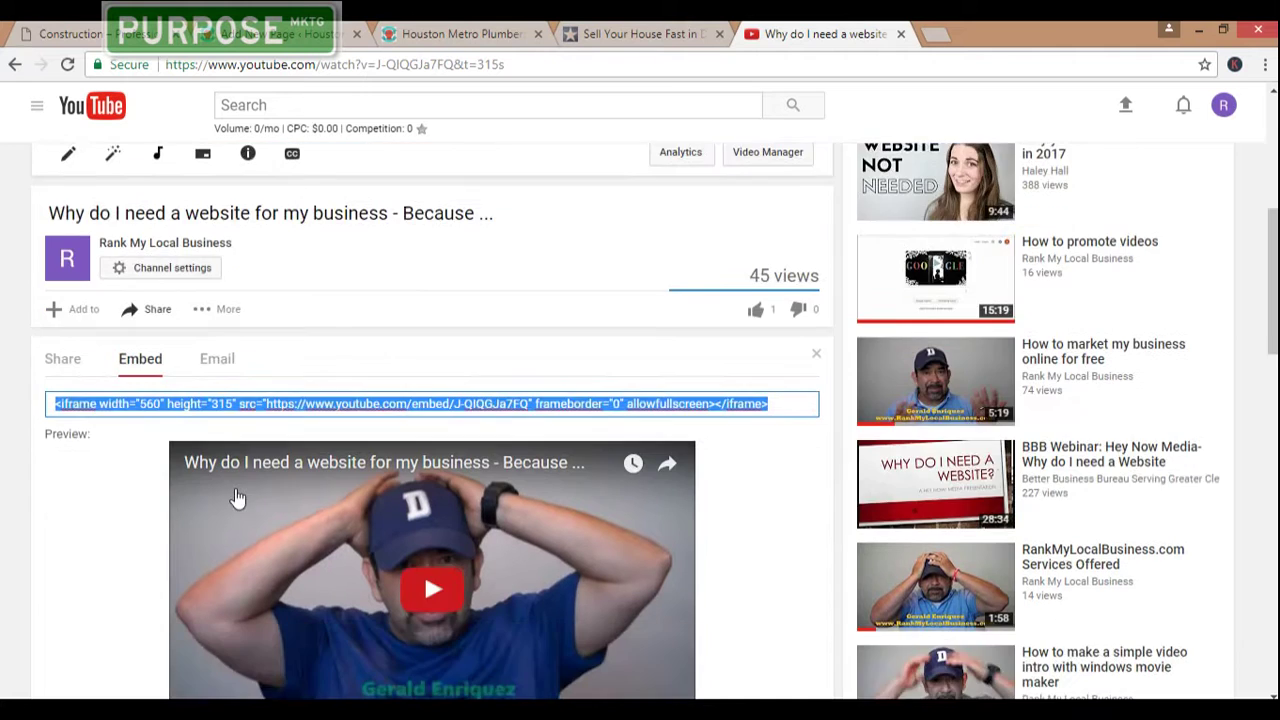
scroll(137, 456, down, 2)
scroll(29, 310, up, 1)
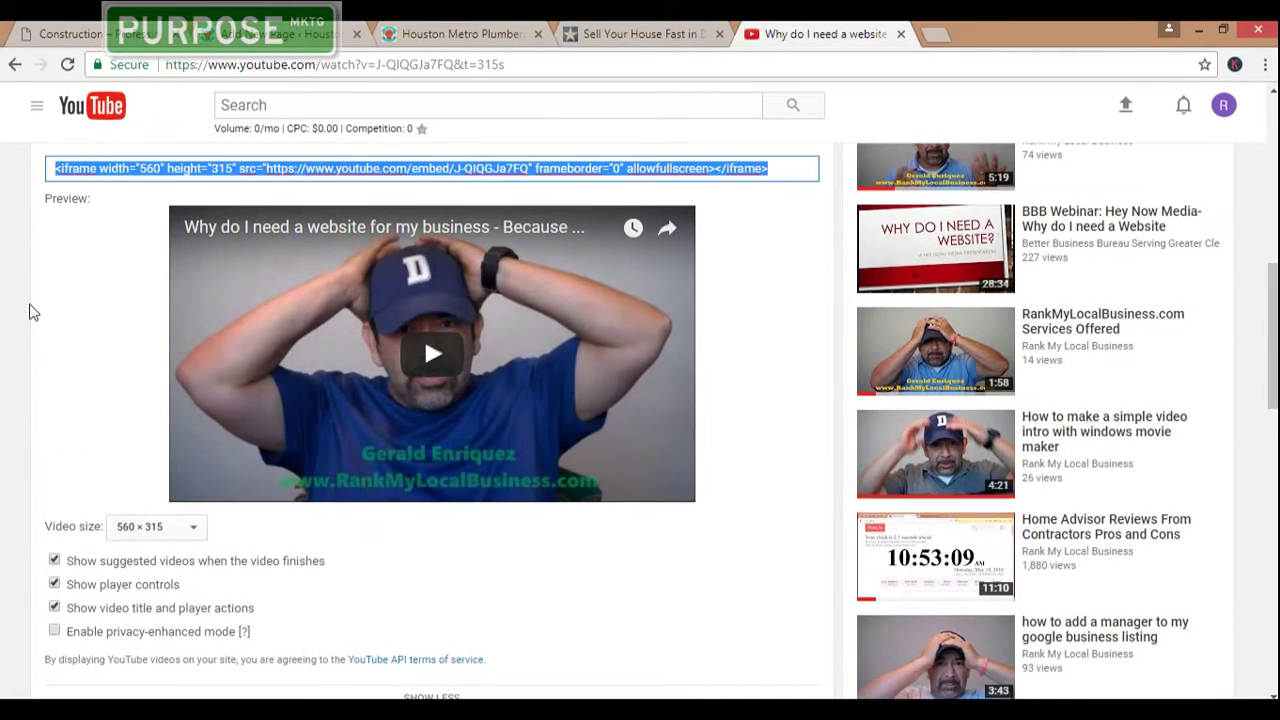
scroll(175, 300, up, 2)
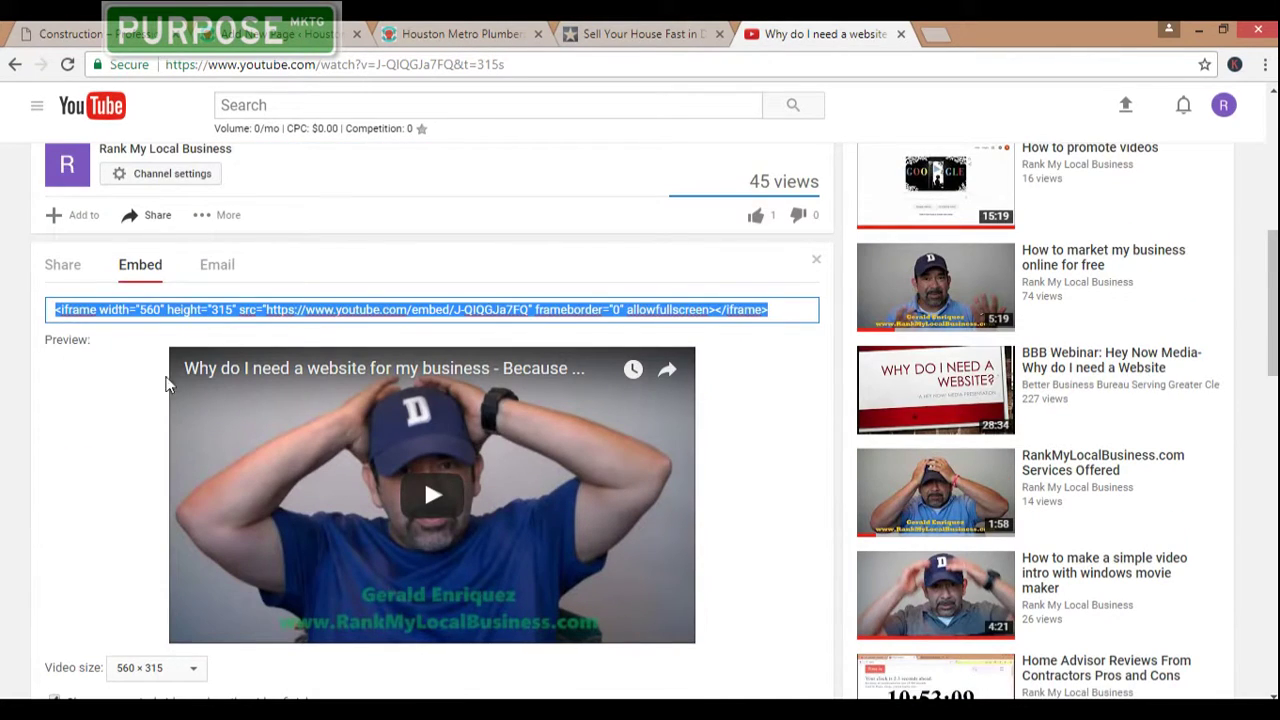
scroll(128, 494, down, 2)
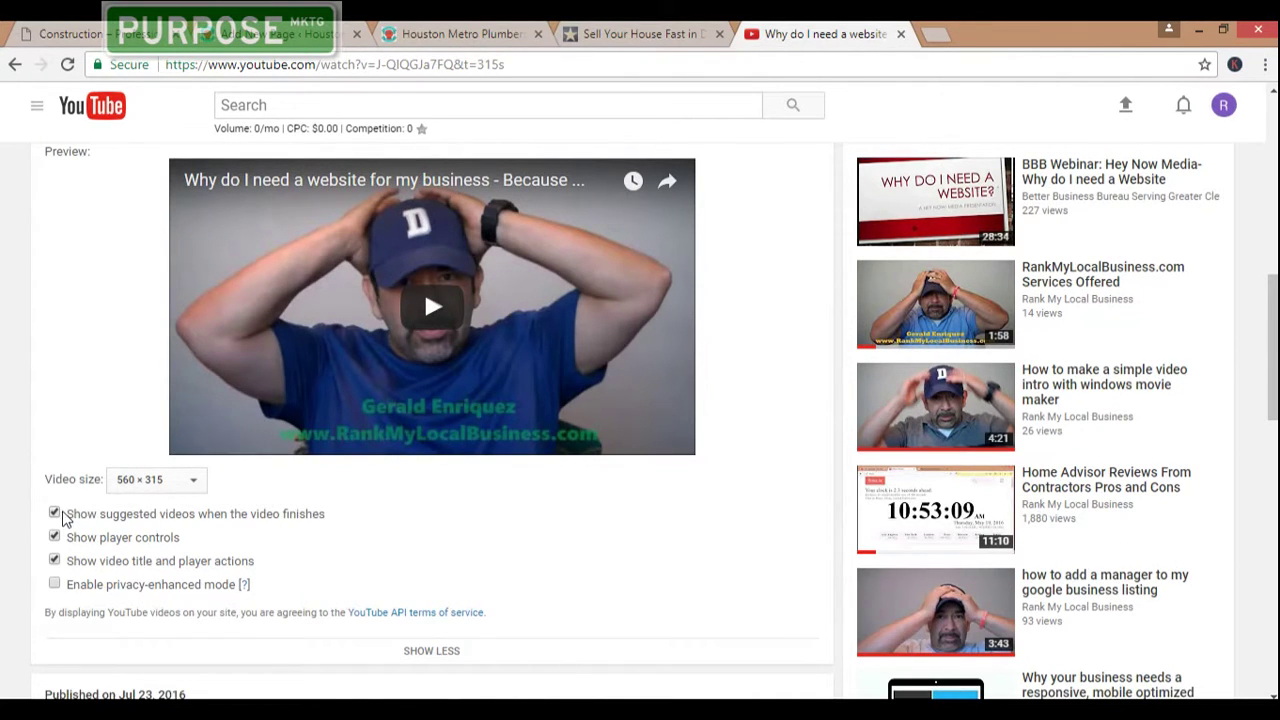
click(62, 516)
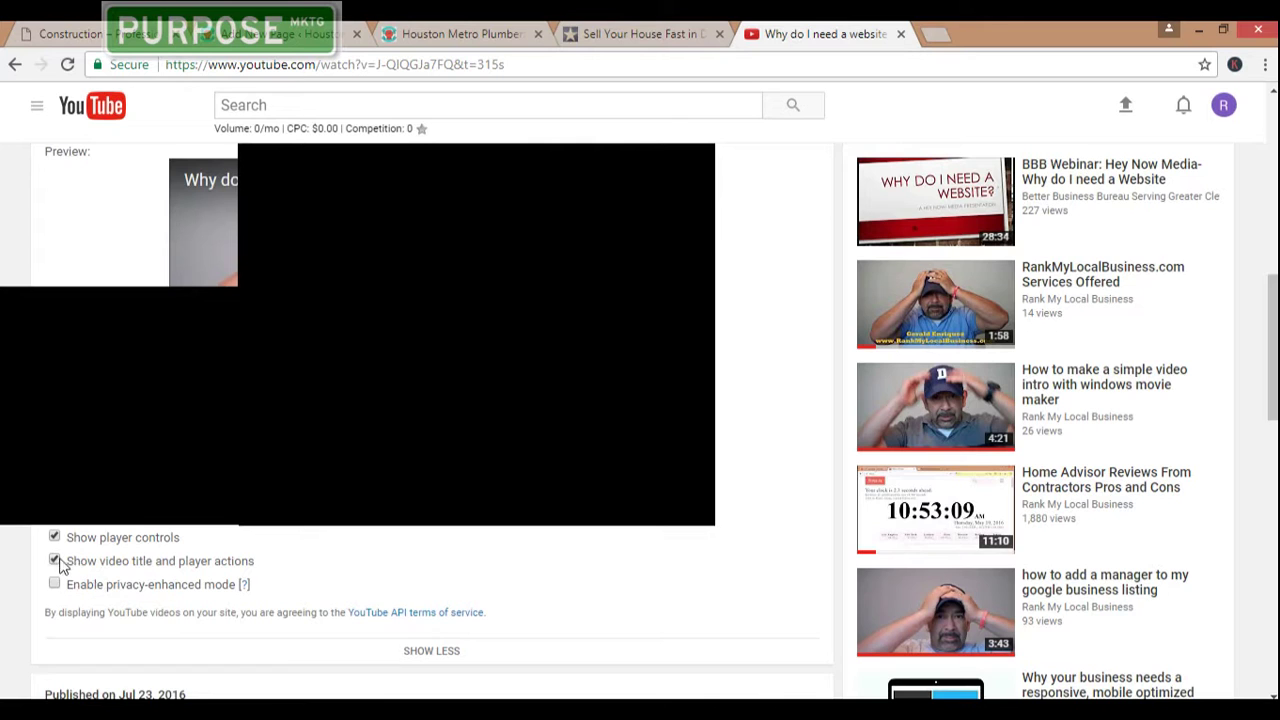
click(55, 562)
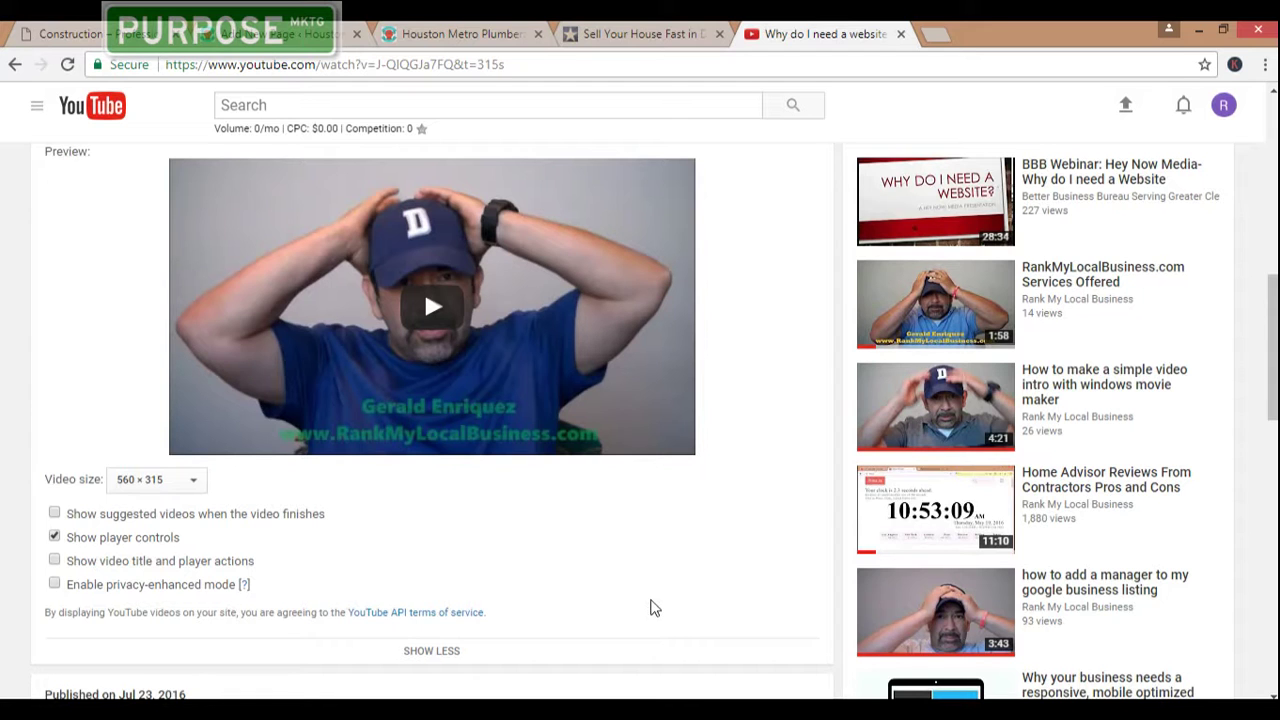
- Copy the video's complete updated iframe embed code
scroll(650, 606, down, 2)
scroll(648, 607, up, 2)
scroll(109, 480, up, 3)
click(228, 406)
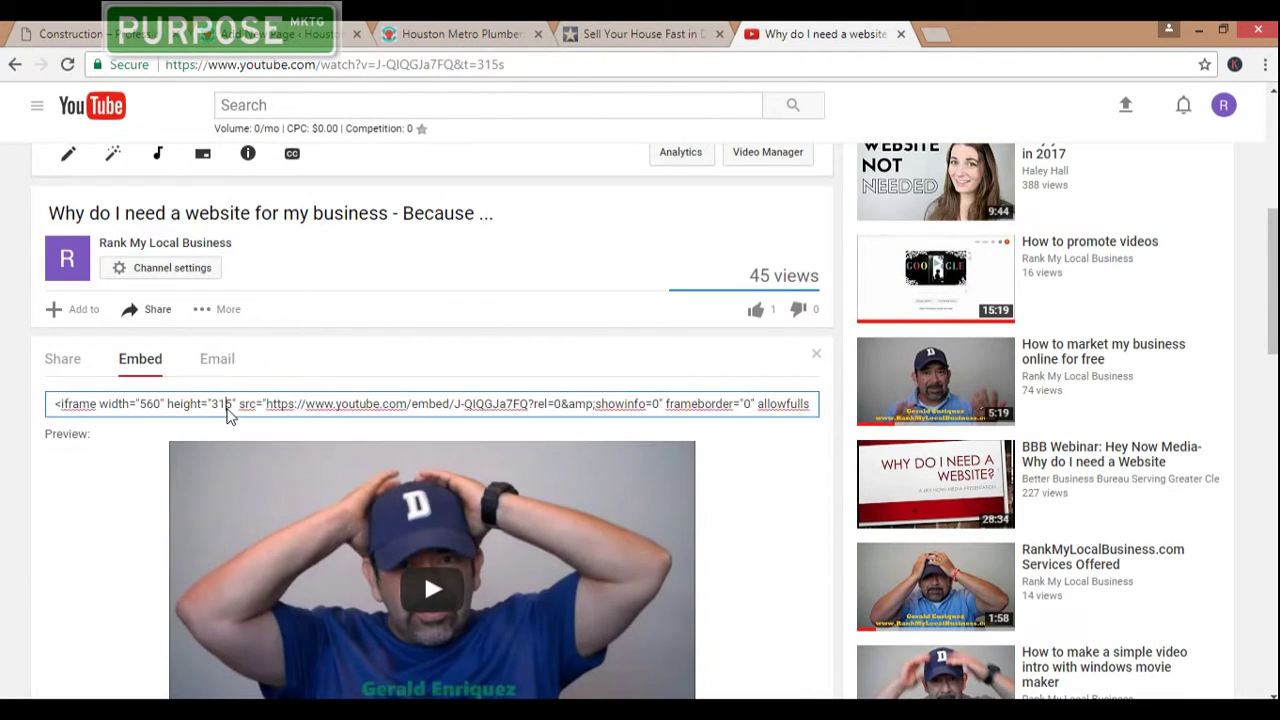
triple_click(190, 404)
key(ctrl+c)
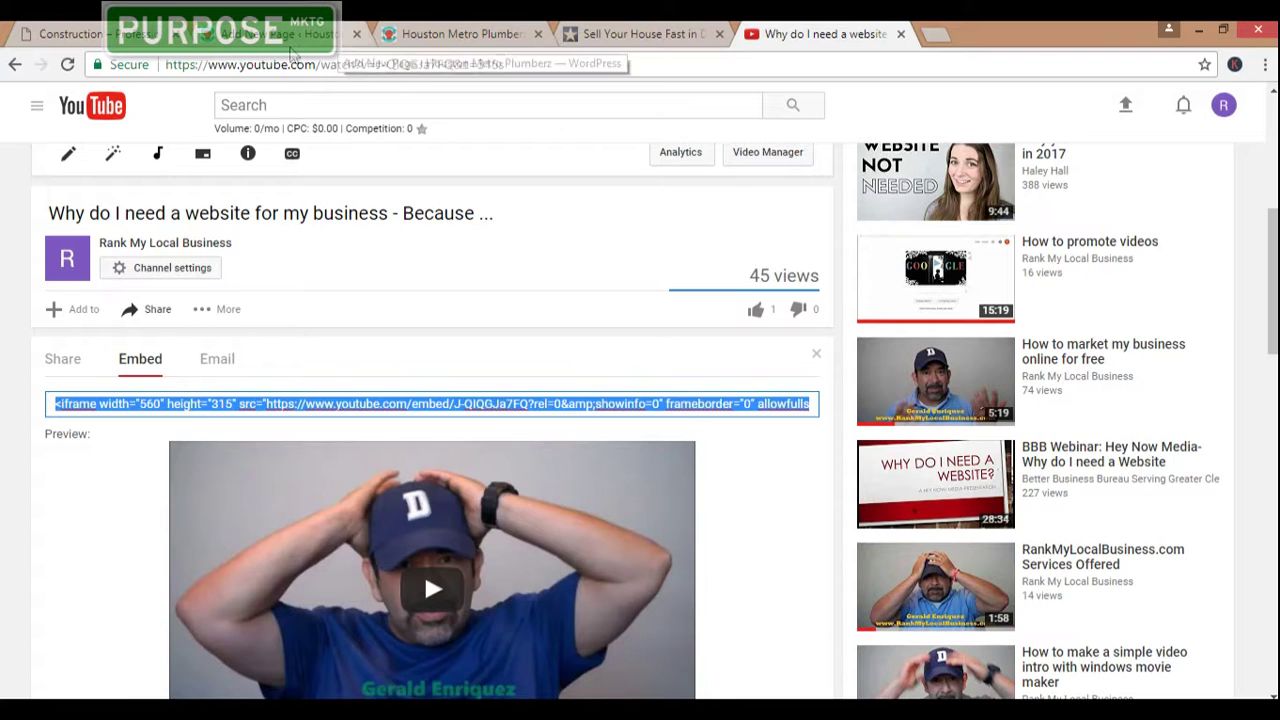
- Replace the &nbsp; line at the start of the WordPress page's HTML with the iframe code, and return to Visual mode
click(271, 36)
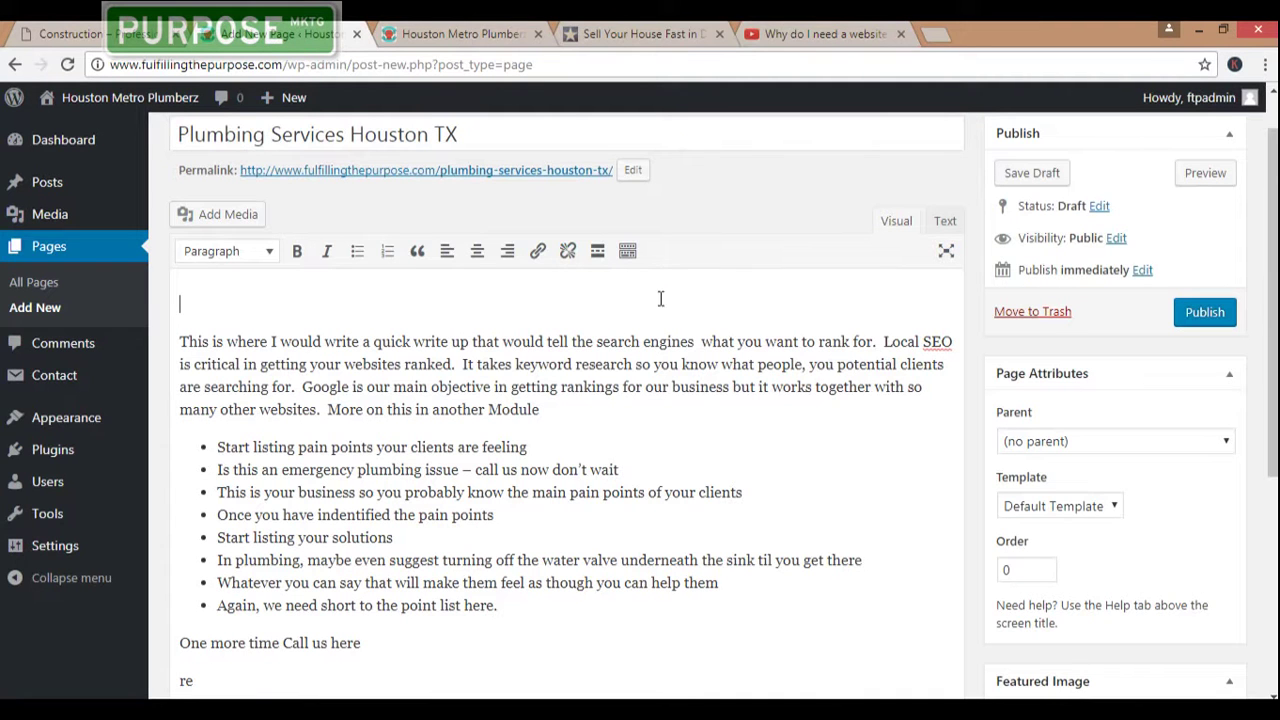
click(946, 224)
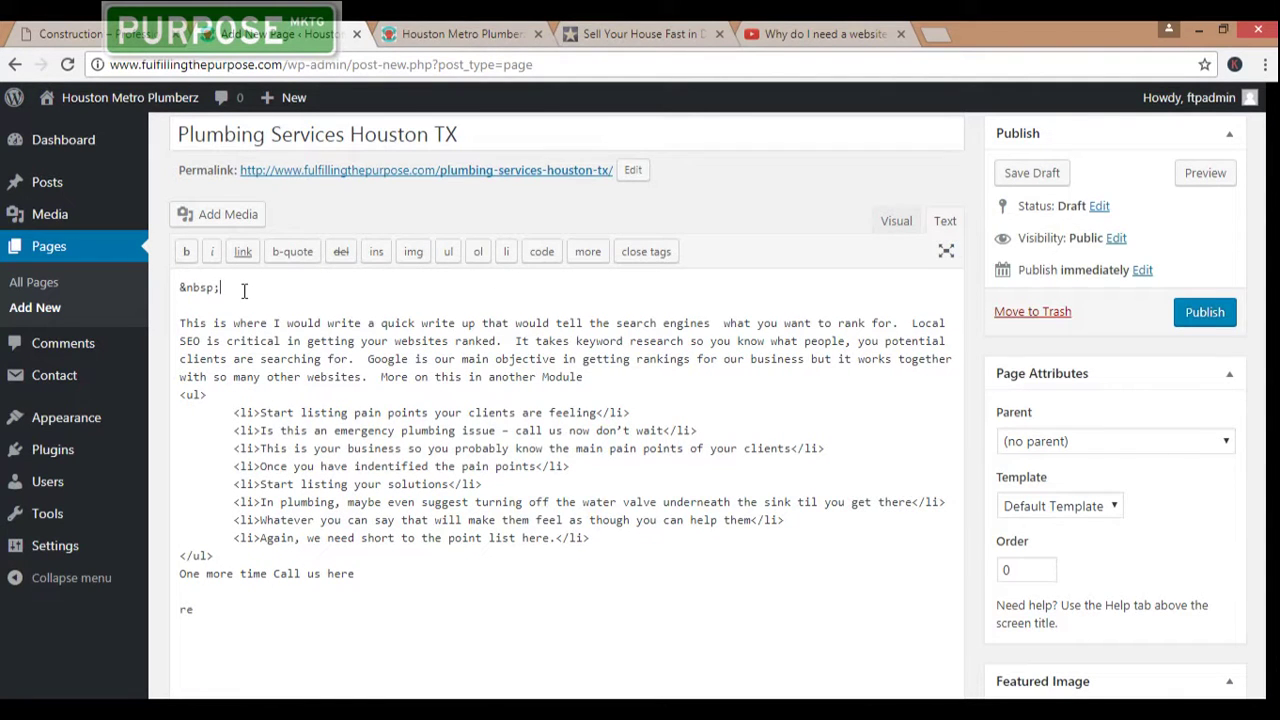
drag(244, 290, 176, 280)
key(ctrl+v)
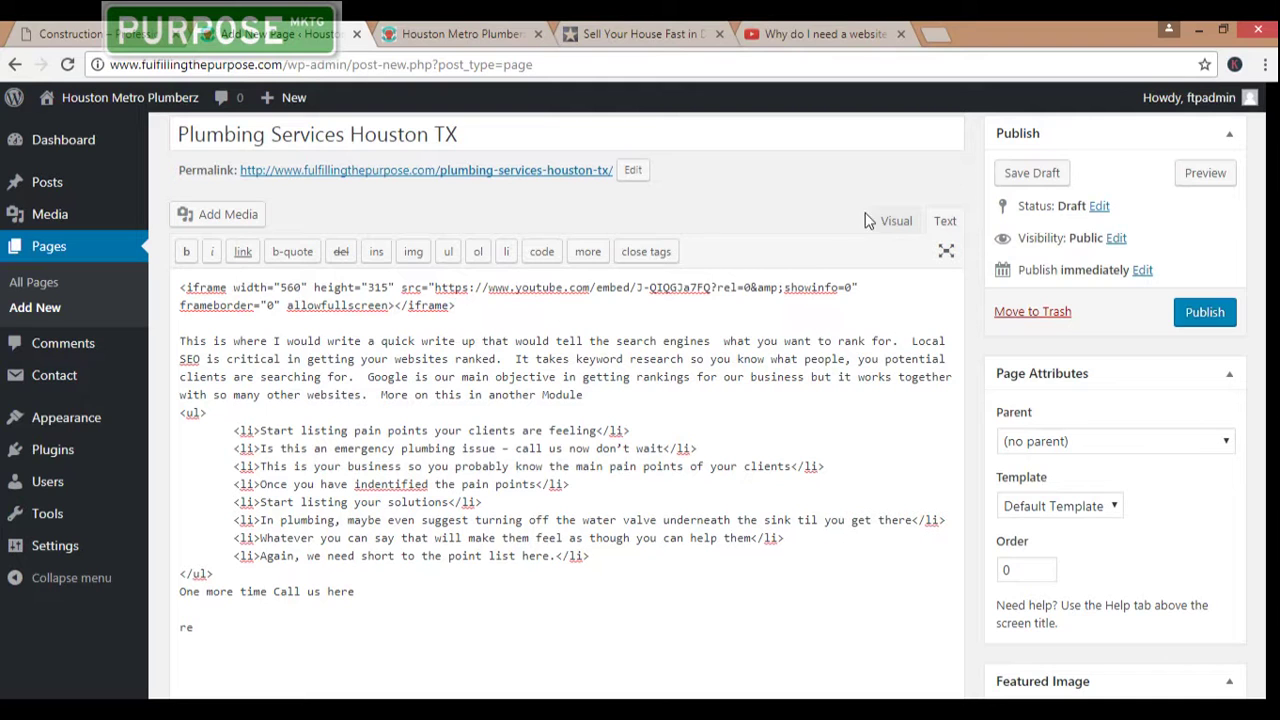
click(897, 222)
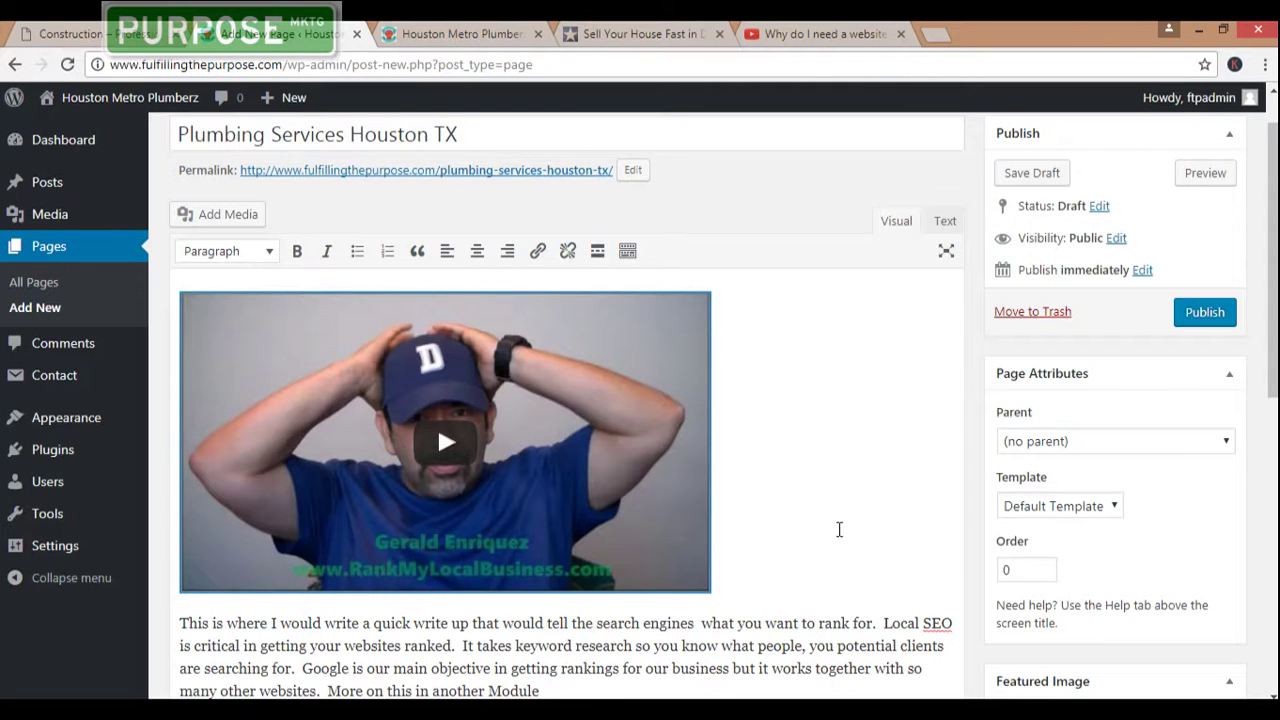
- Publish the Plumbing Services Houston TX page and start another new page
scroll(863, 549, down, 2)
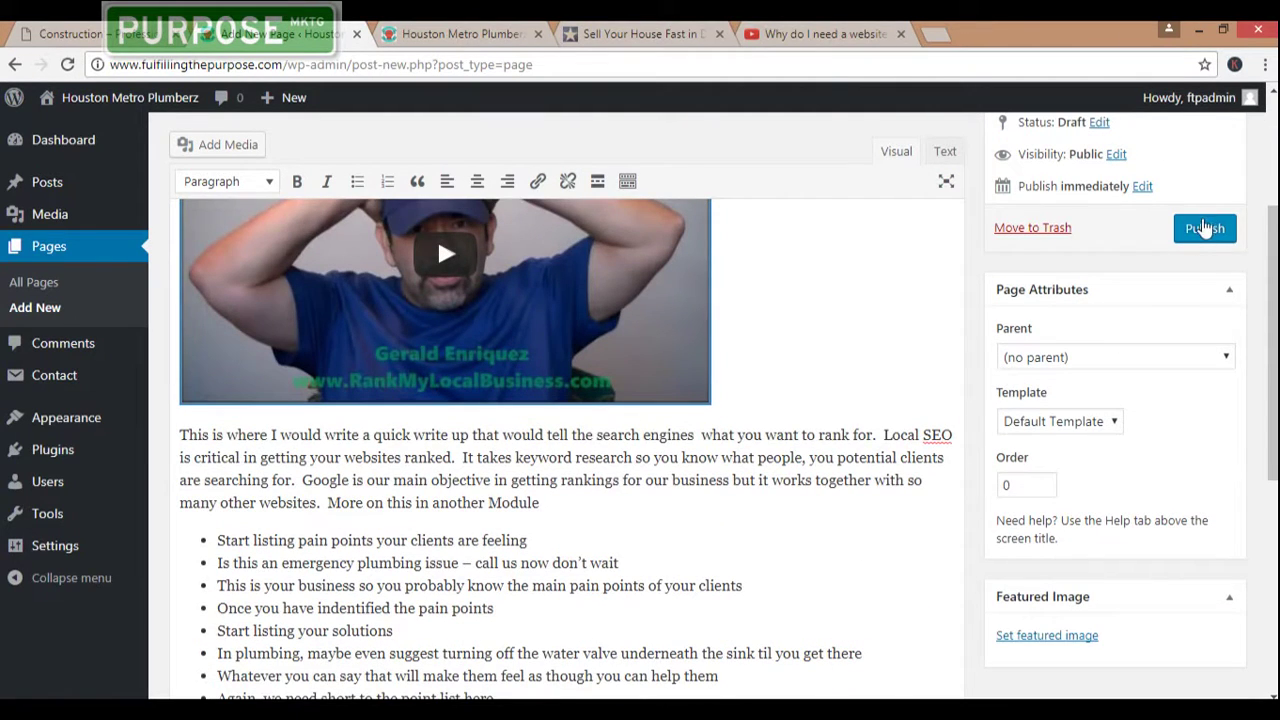
click(1205, 229)
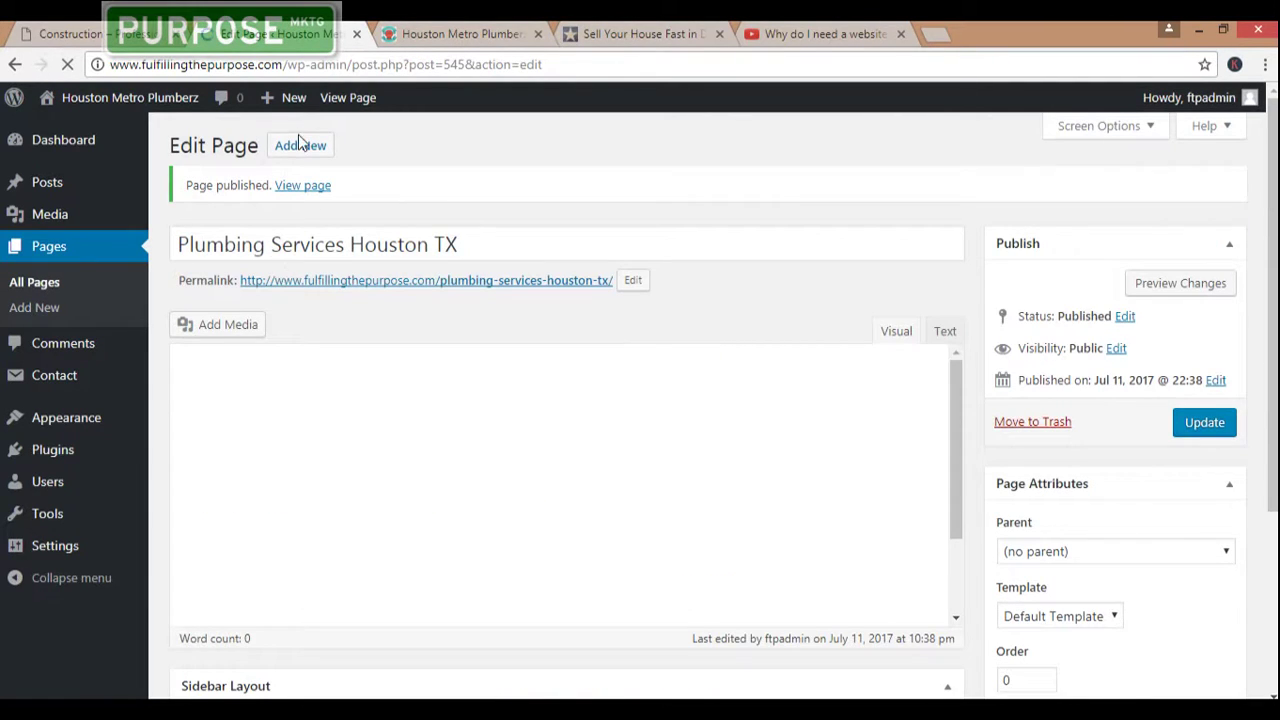
click(309, 152)
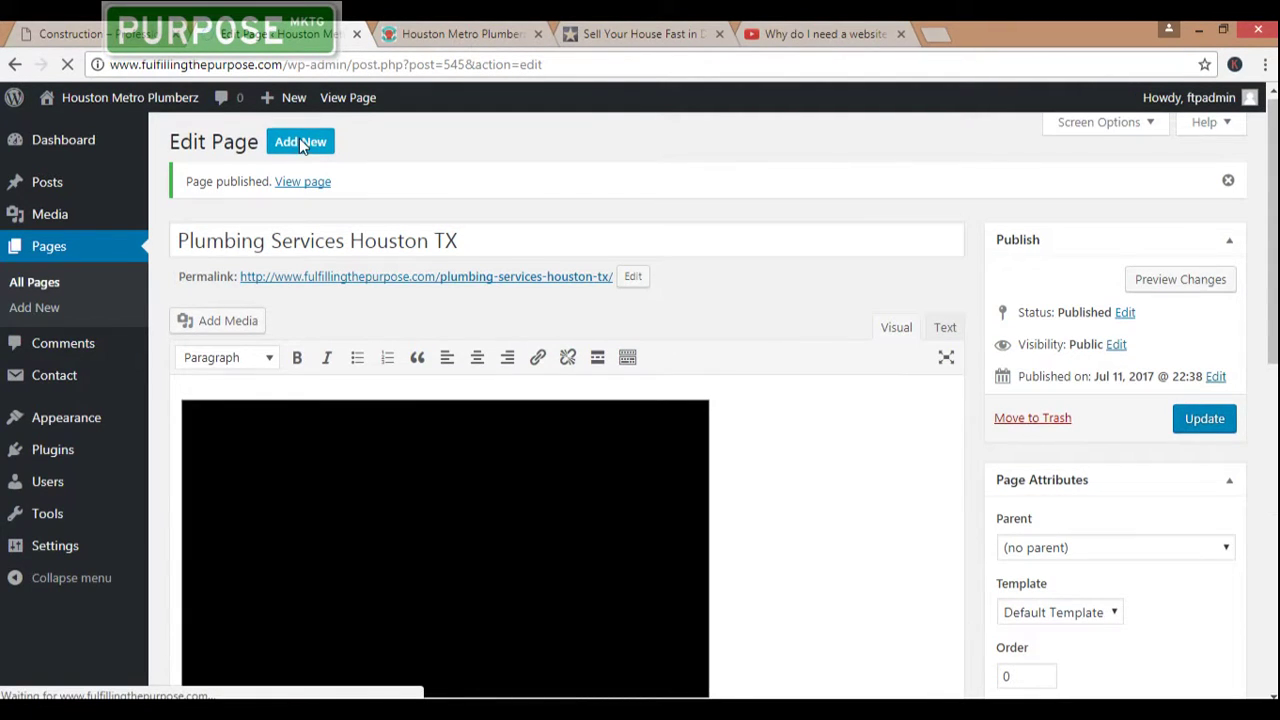
click(301, 143)
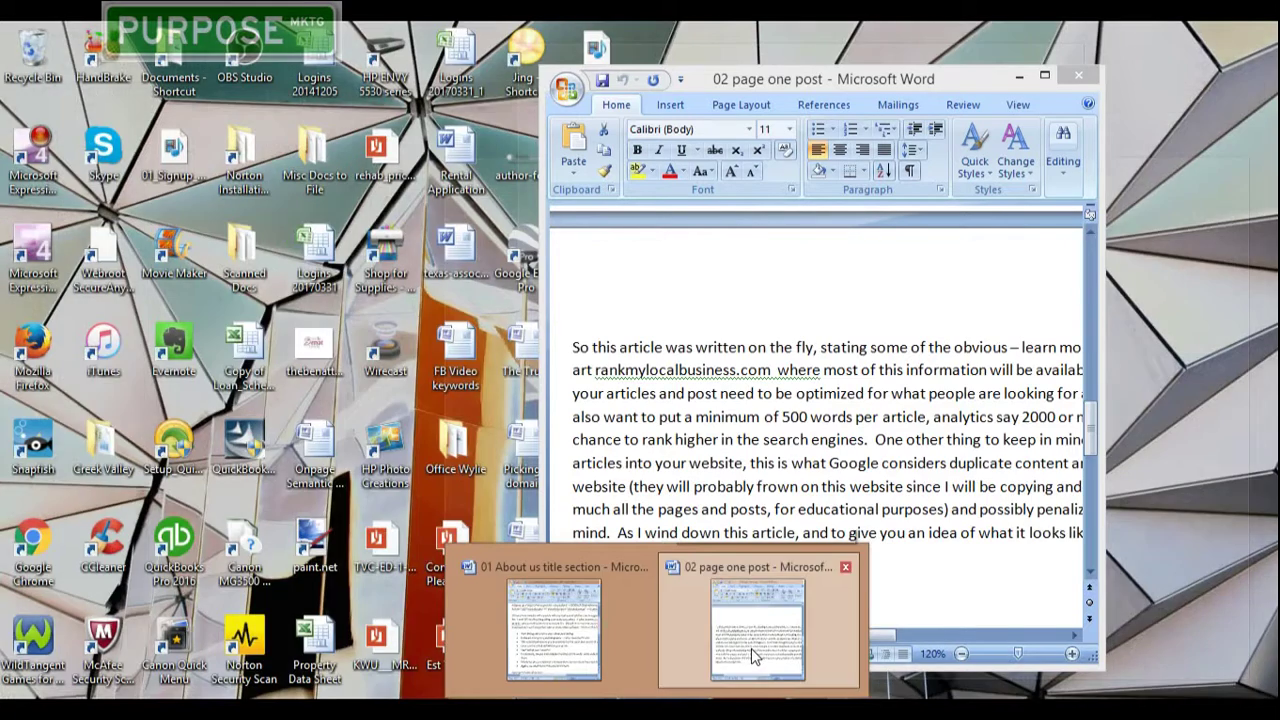
- Copy the heading "24 Hour Emergency Plumbing" from the Word document "02 page one post" into the new page's title
click(751, 648)
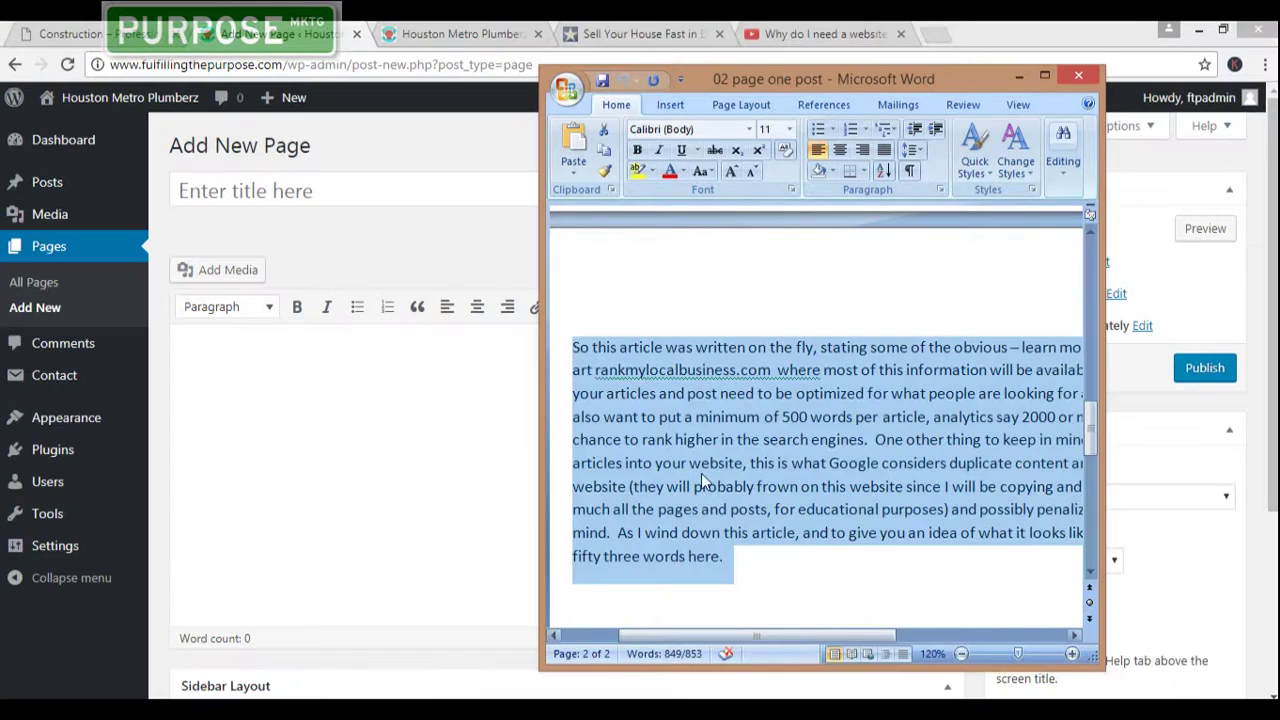
click(726, 282)
scroll(699, 248, up, 15)
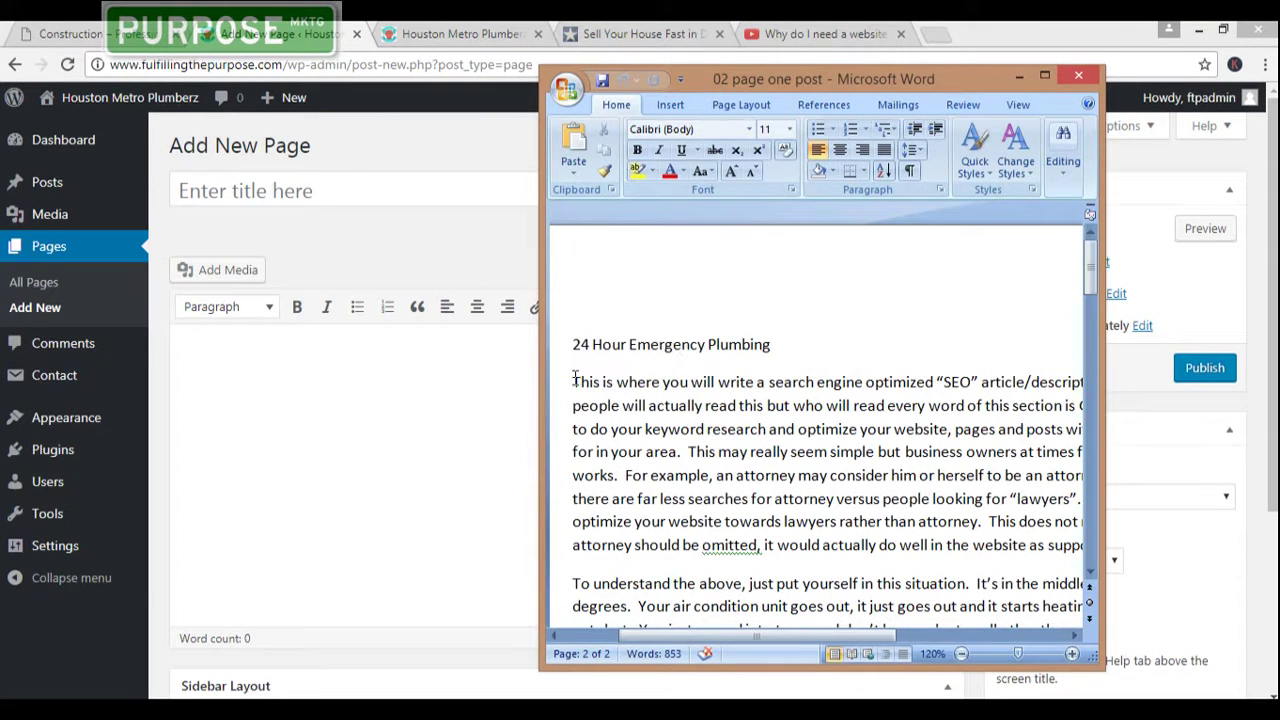
drag(575, 344, 746, 349)
key(ctrl+c)
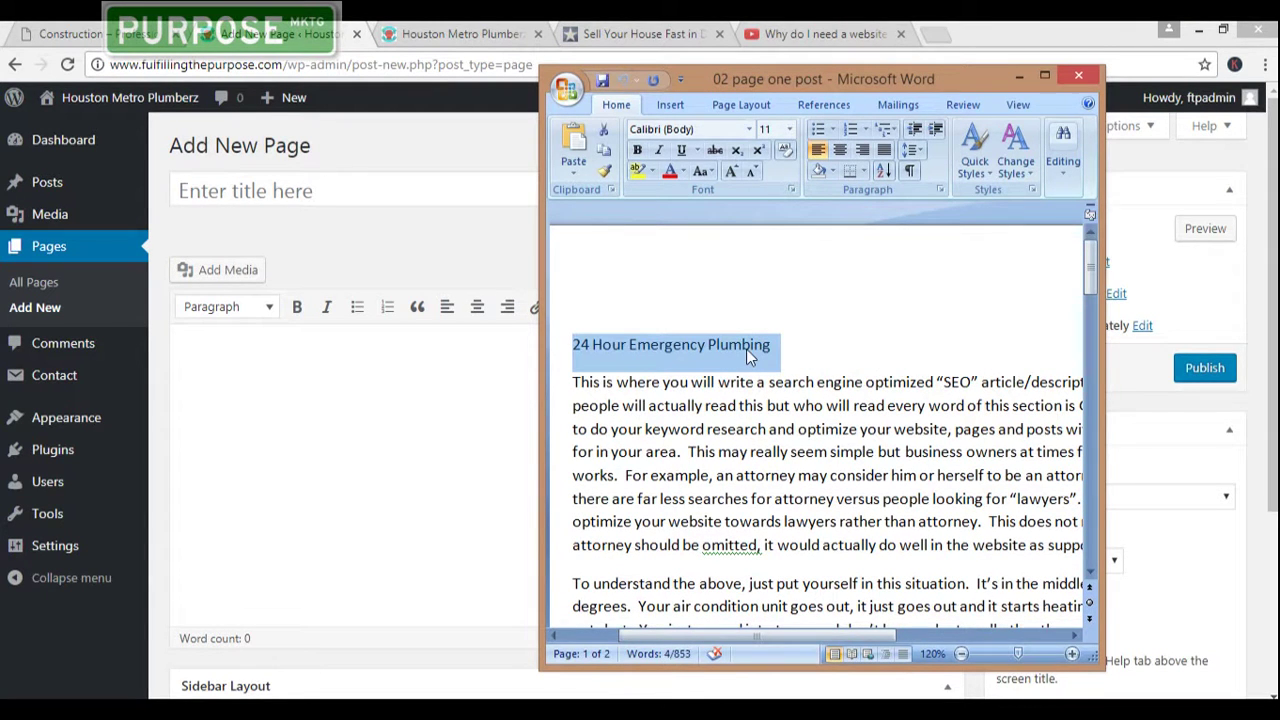
click(187, 189)
key(ctrl+v)
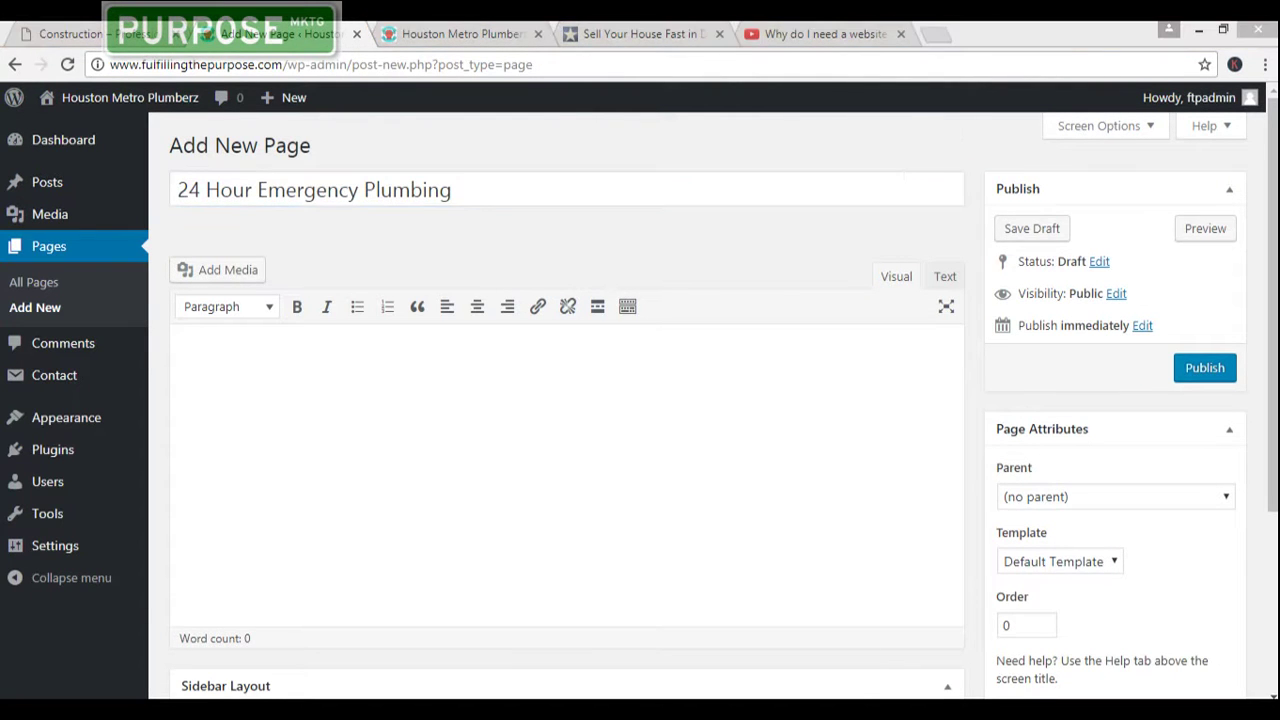
- Copy the full article text below the heading in the Word document "02 page one post" into the new page's body
click(771, 656)
click(590, 405)
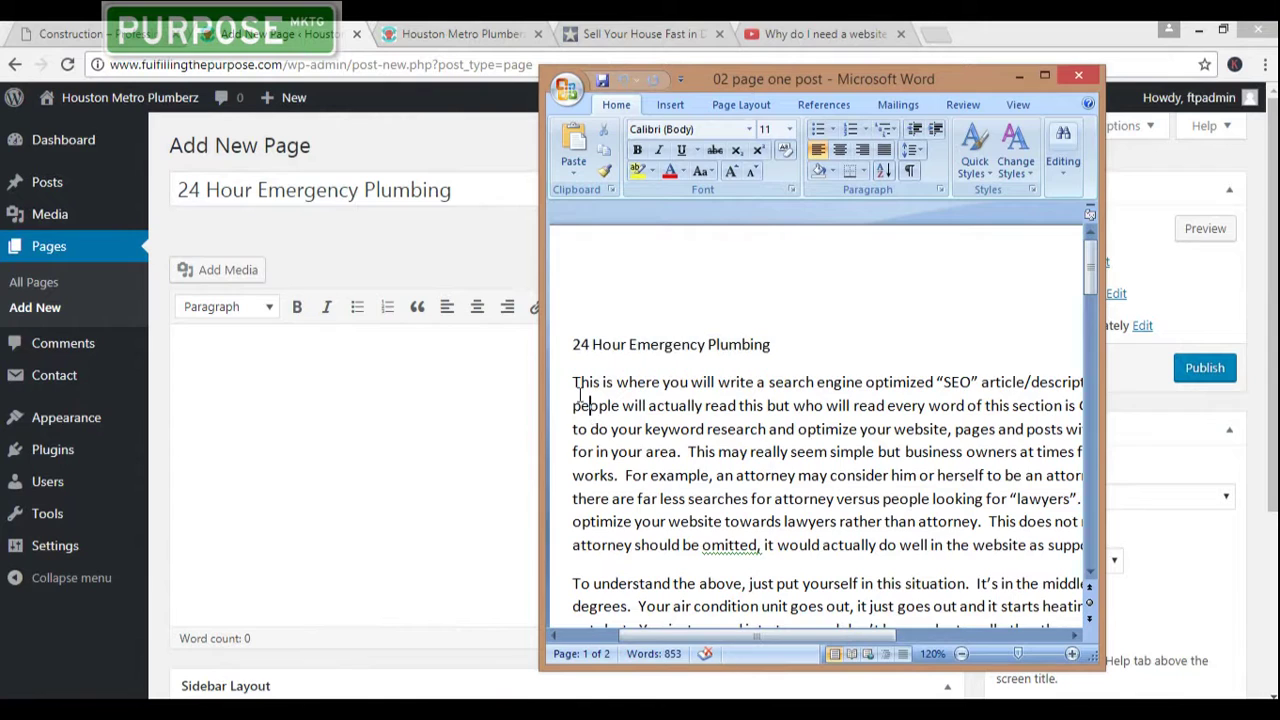
drag(572, 383, 997, 604)
scroll(1004, 535, down, 2)
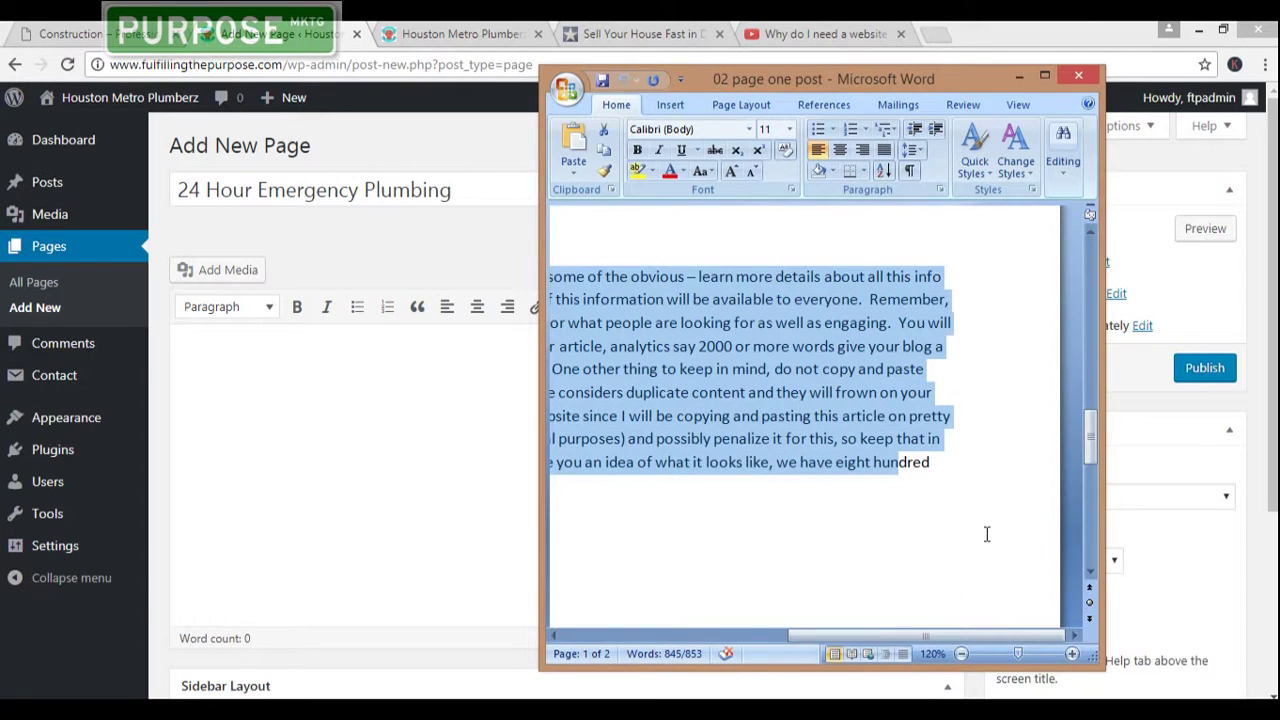
click(992, 531)
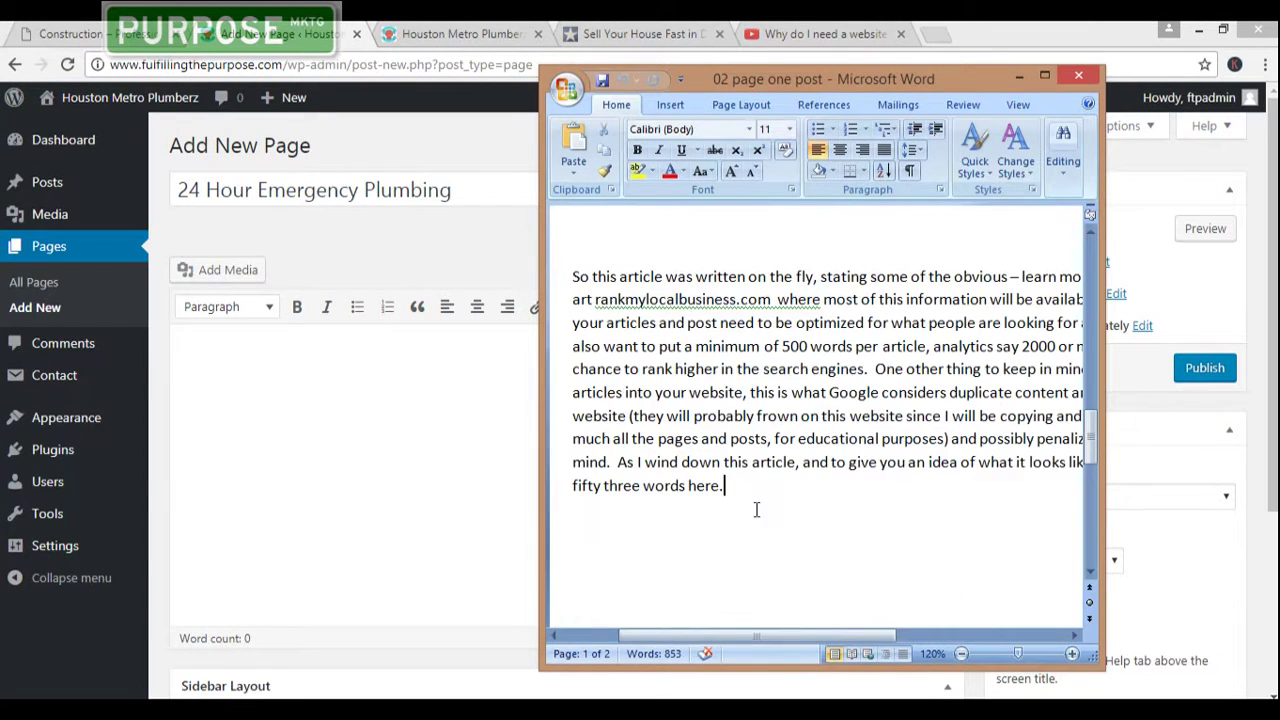
scroll(789, 523, down, 3)
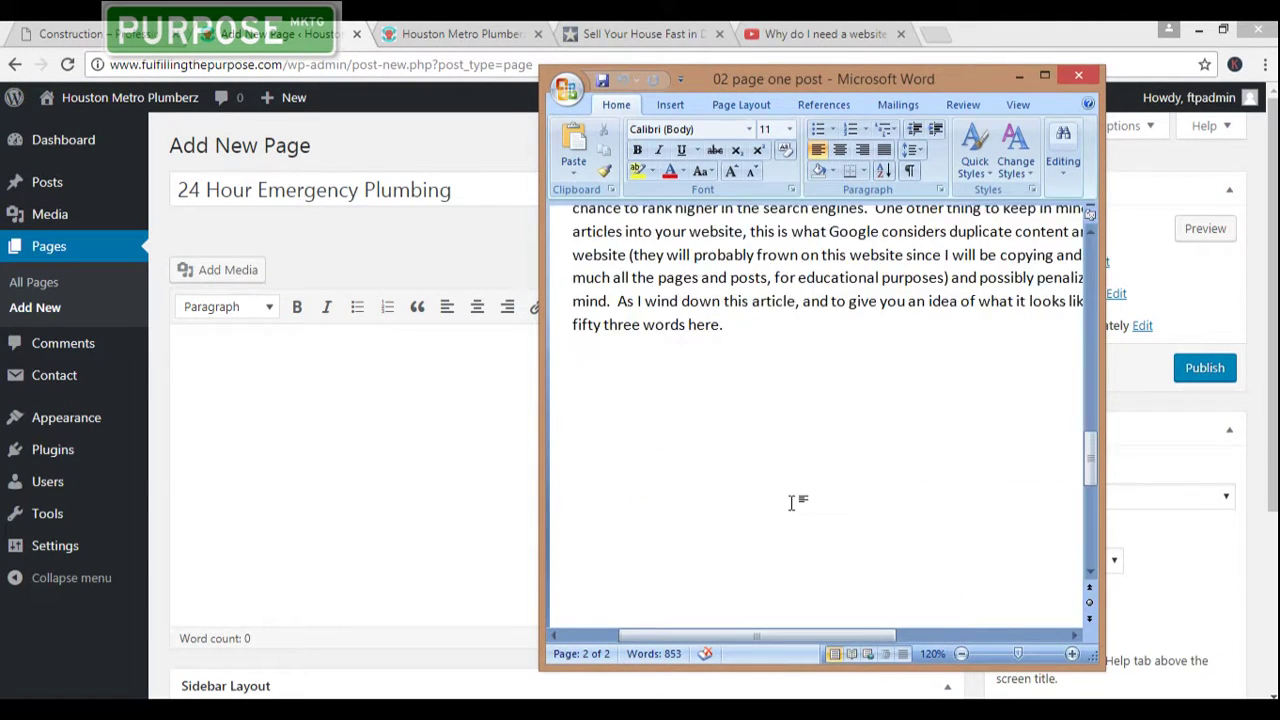
scroll(791, 503, up, 3)
drag(791, 503, 580, 350)
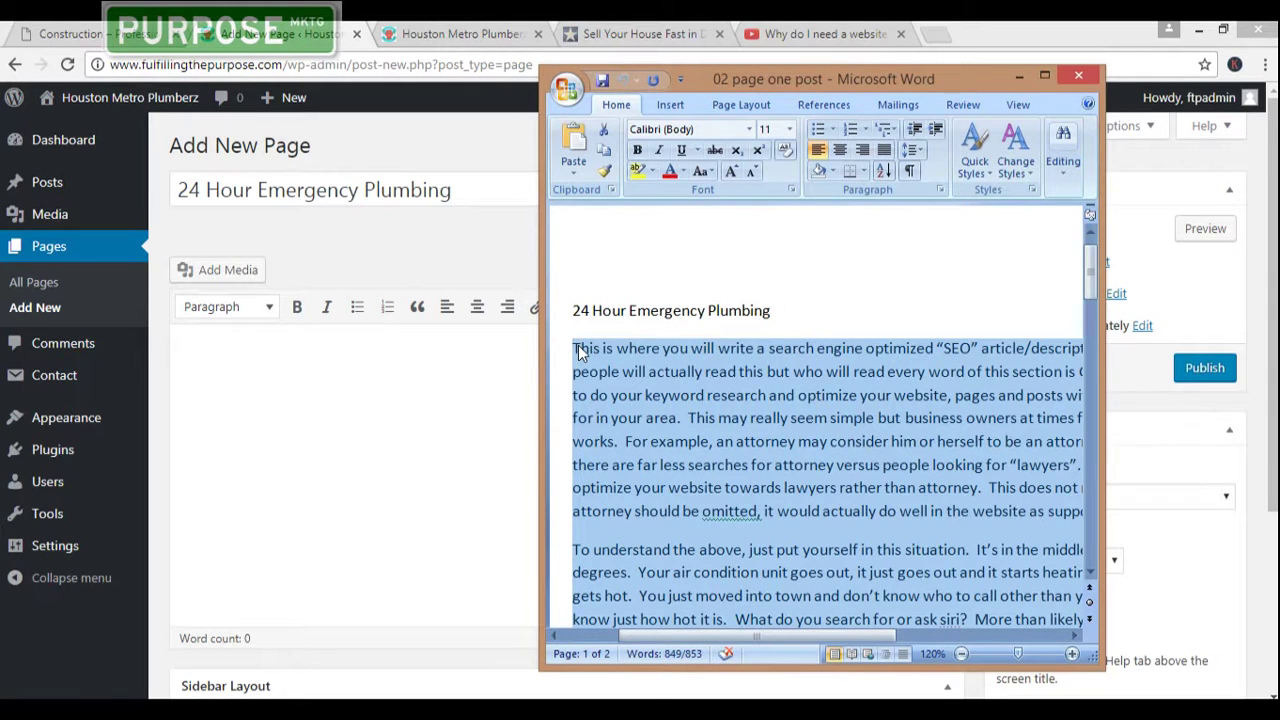
click(243, 349)
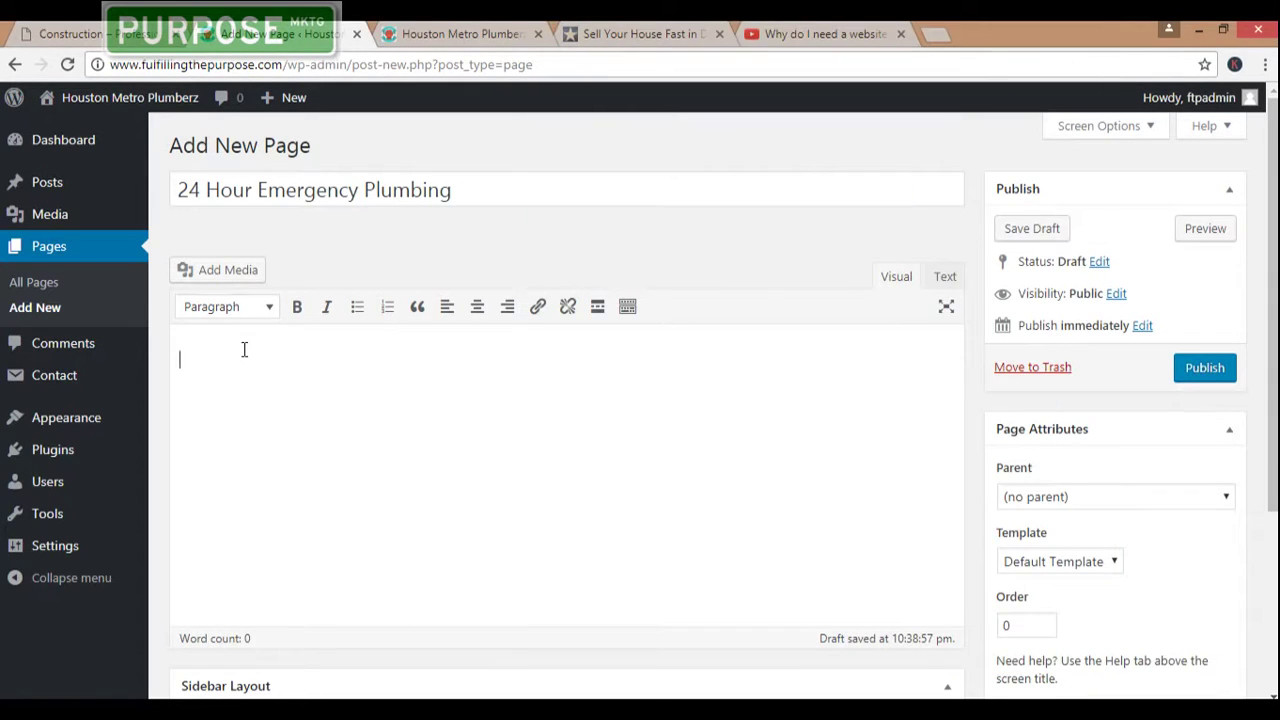
key(ctrl+v)
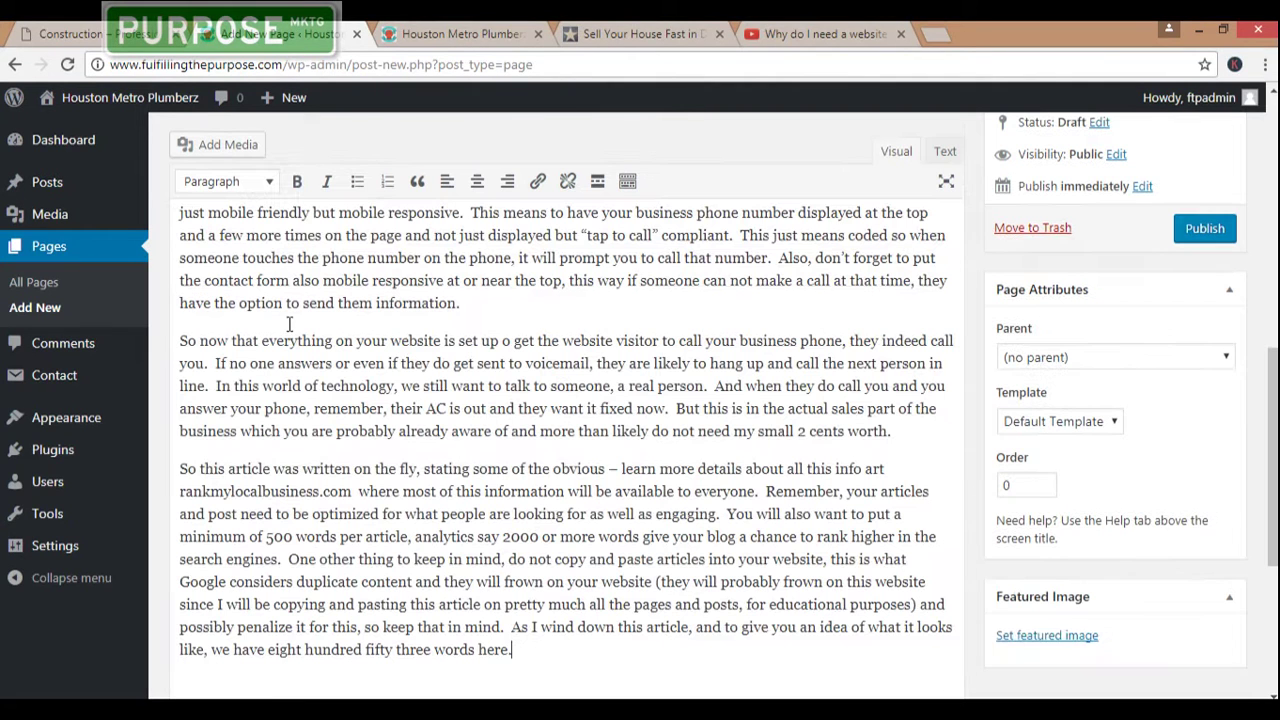
- Upload the "On Time" picture with alt text "24 hour plumbing service" and set it as the page's featured image
scroll(768, 553, down, 4)
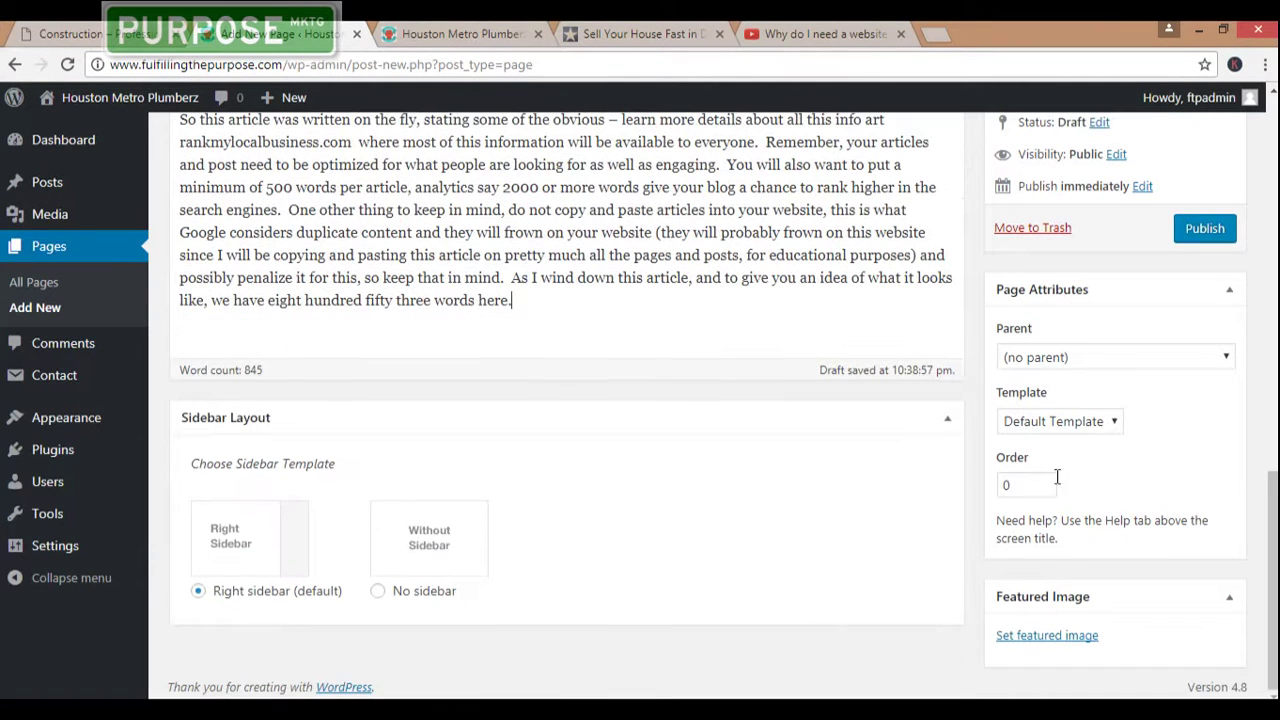
click(1050, 636)
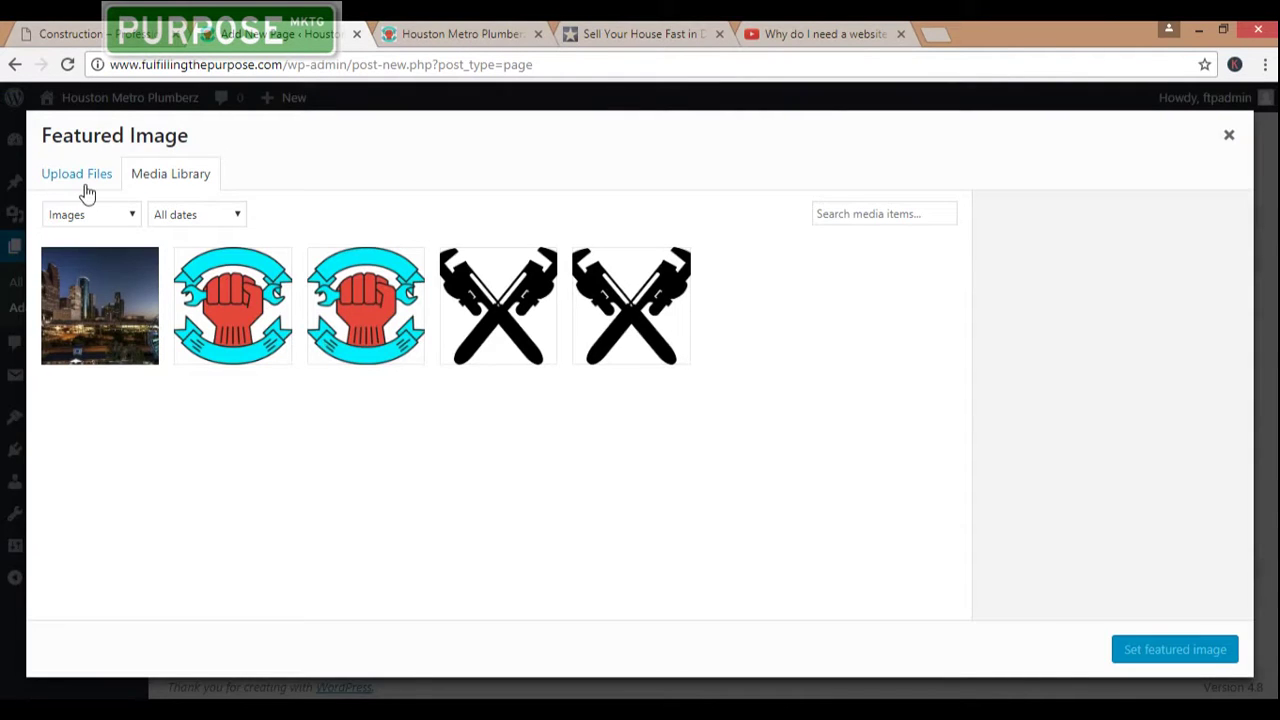
click(84, 178)
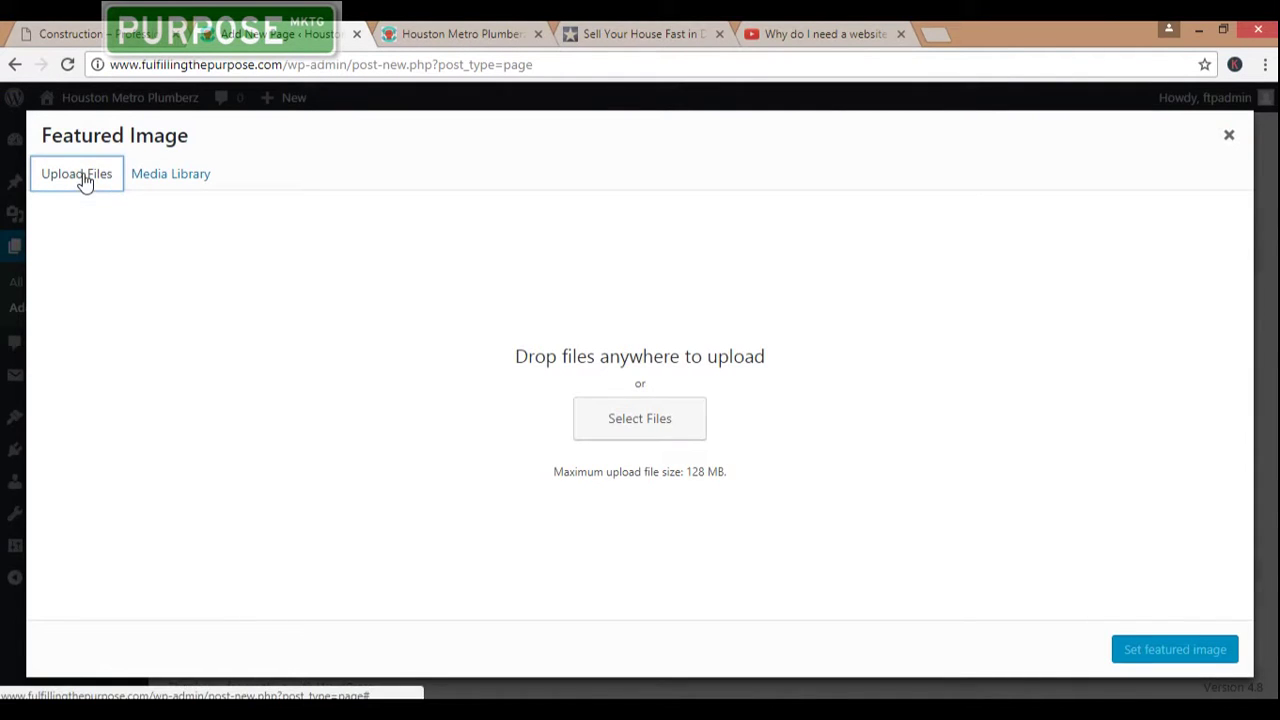
click(617, 425)
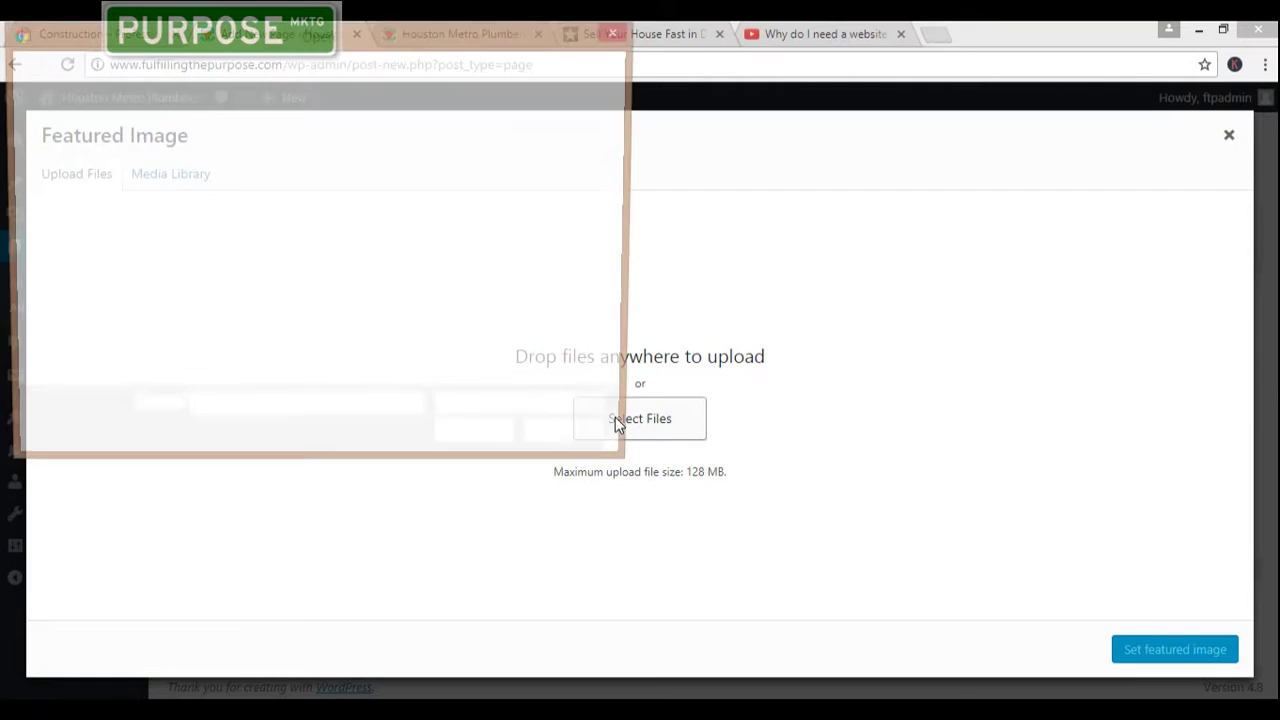
drag(620, 174, 621, 227)
click(207, 277)
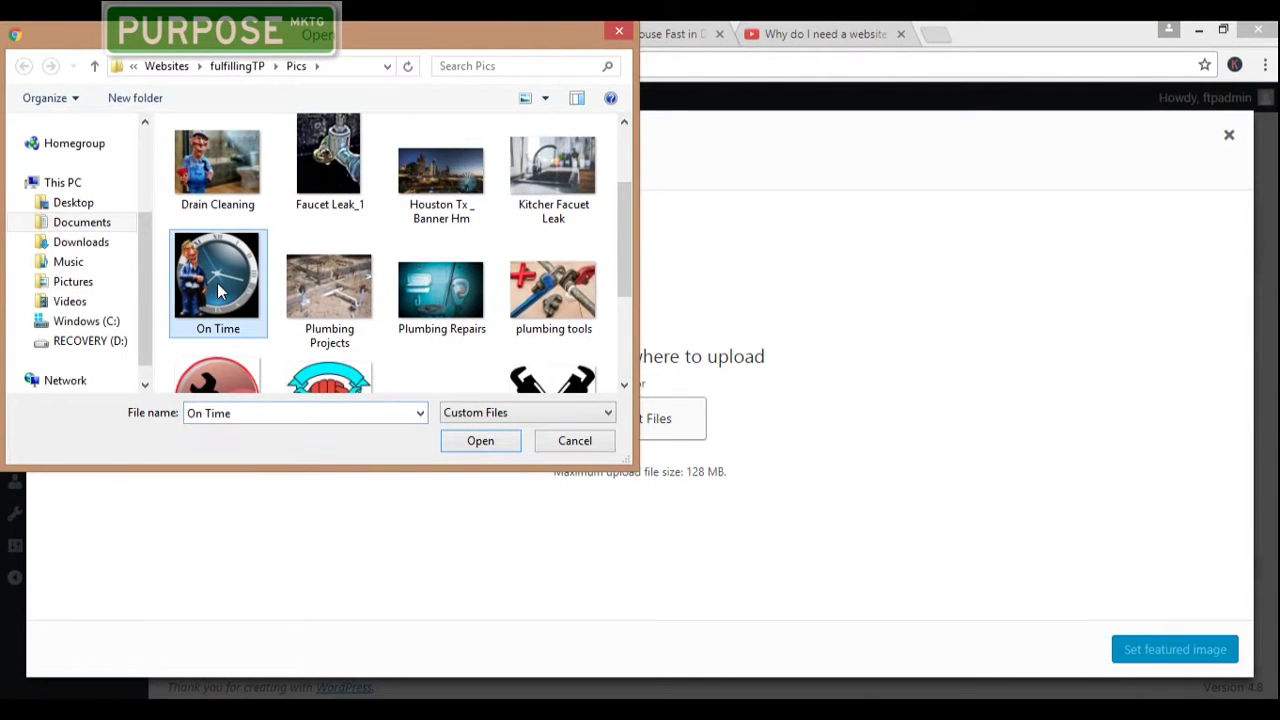
click(492, 447)
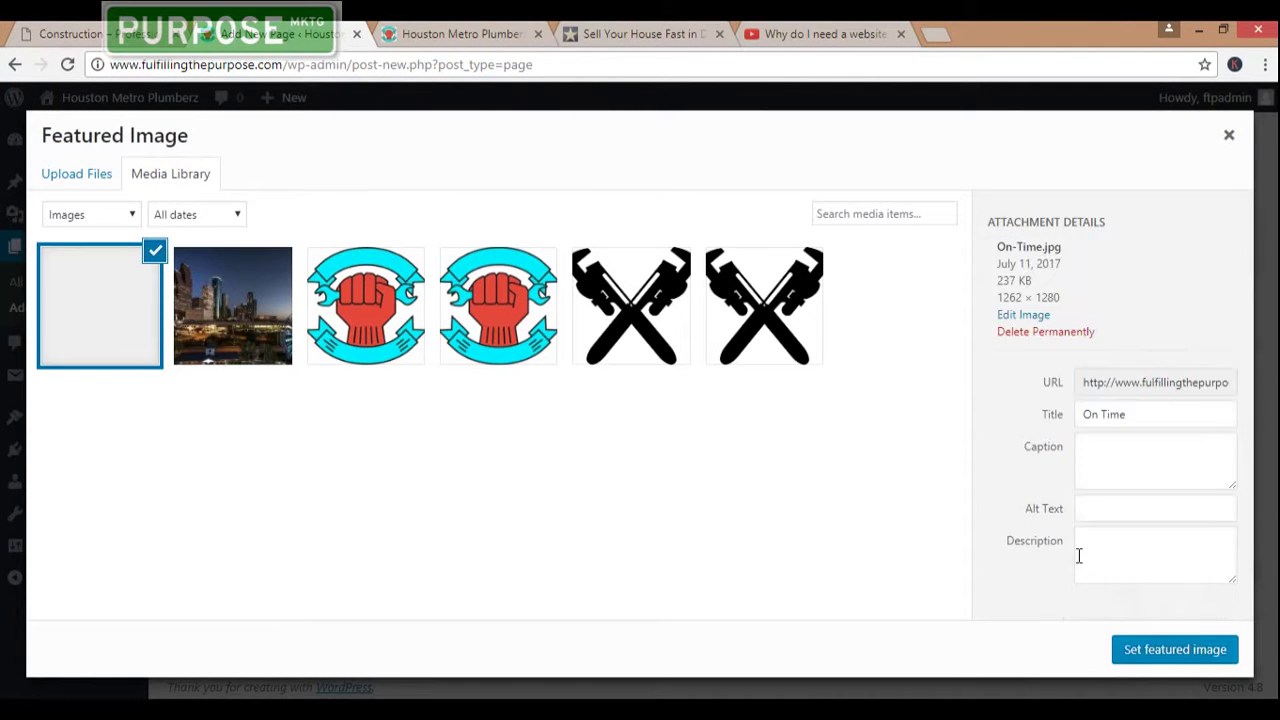
click(1088, 528)
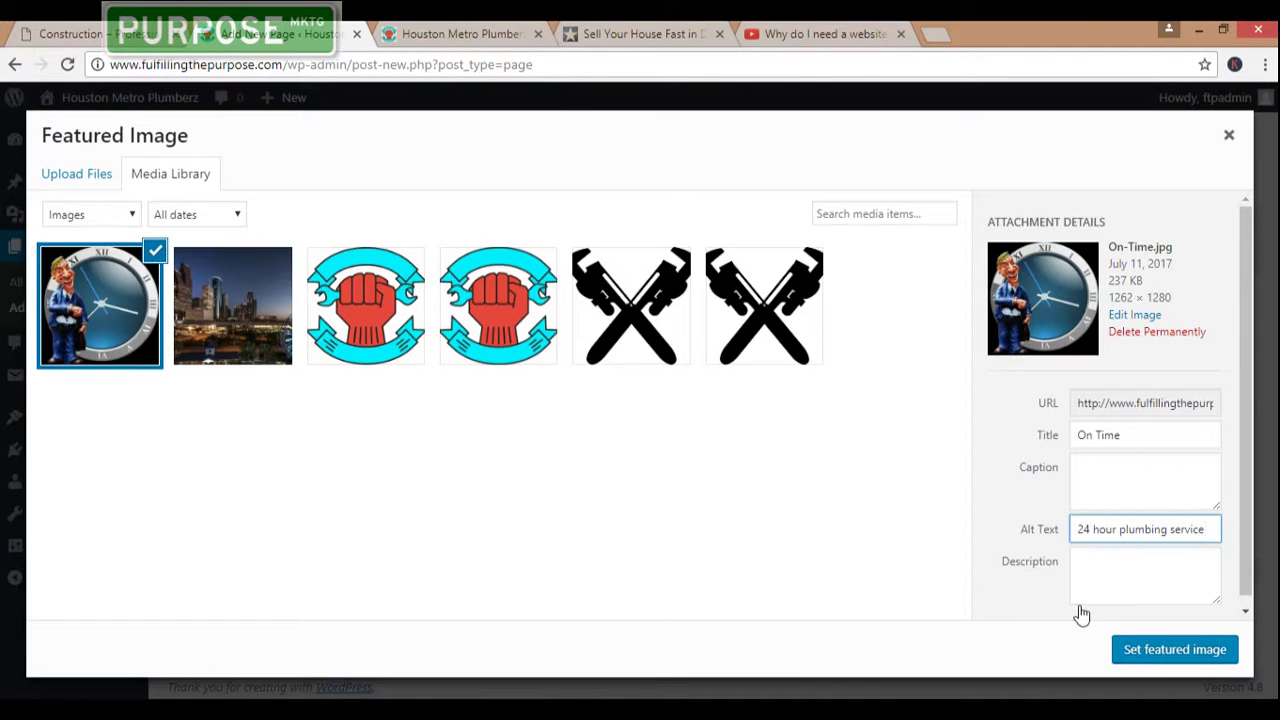
click(1156, 647)
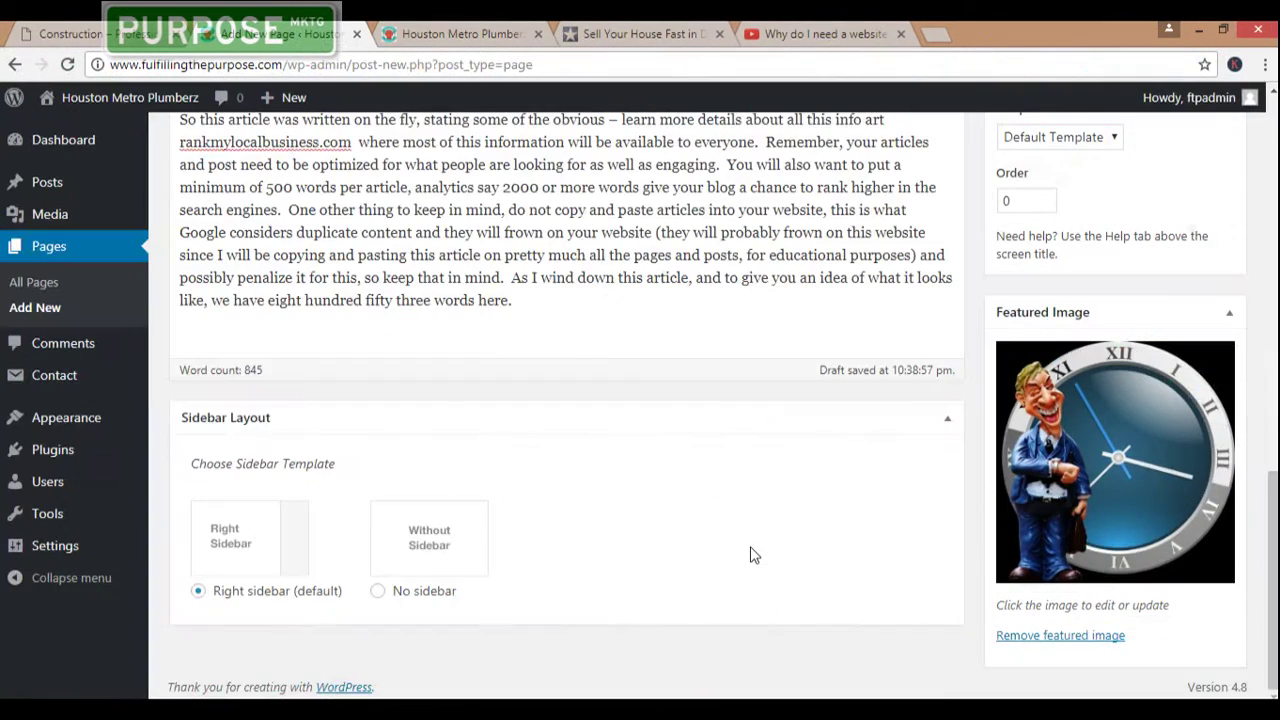
- Publish the 24 Hour Emergency Plumbing page
scroll(775, 515, up, 5)
scroll(785, 487, up, 2)
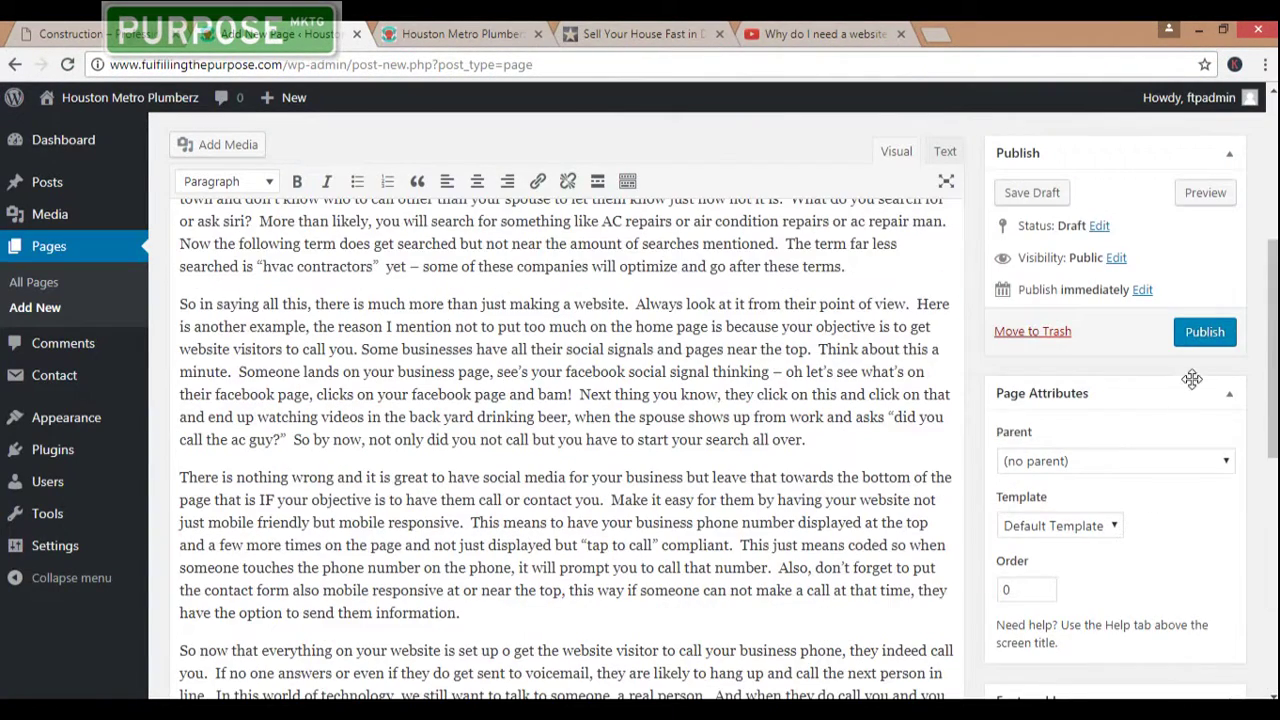
click(1207, 337)
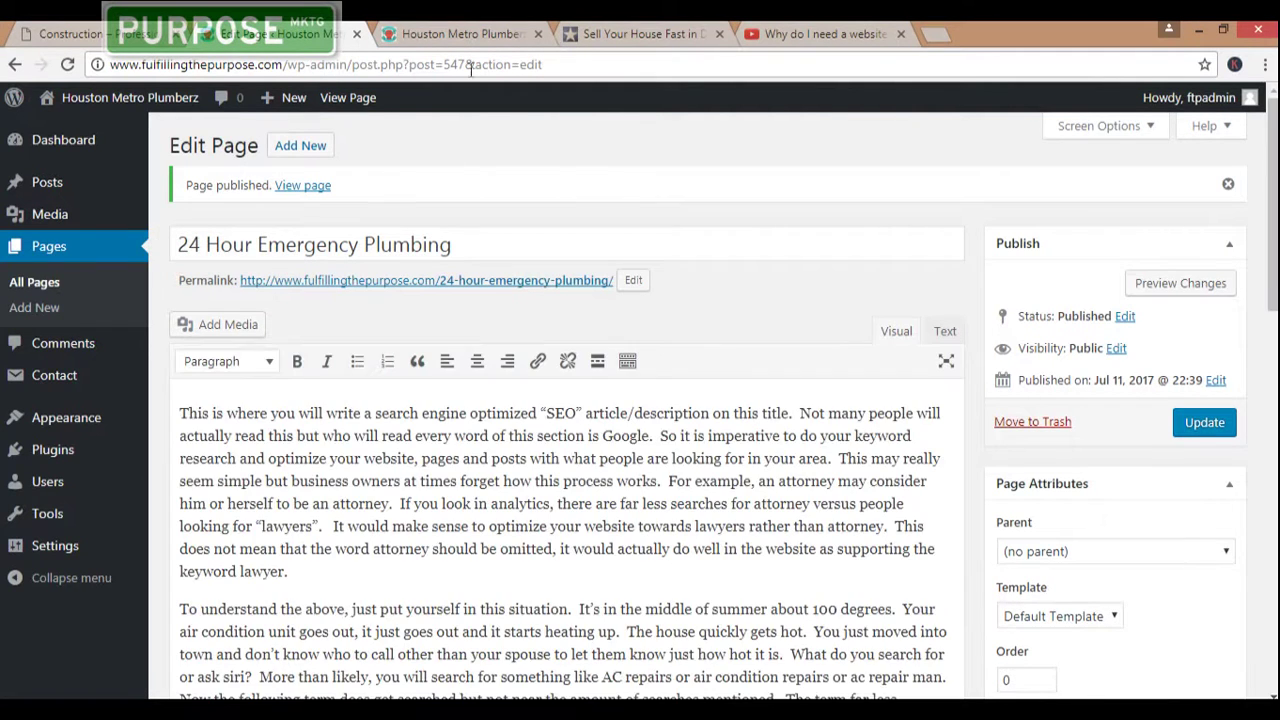
- Open the About Section of the Home Page Settings in the theme customizer and enable that section
click(457, 34)
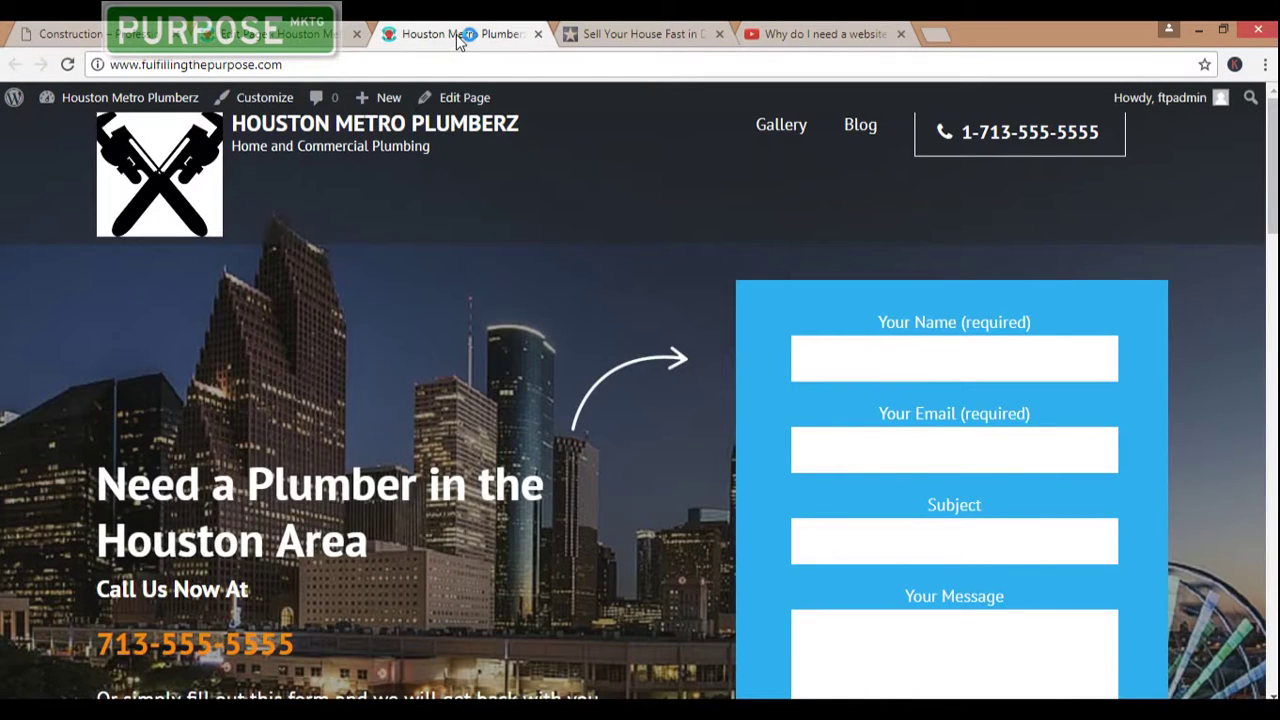
click(284, 36)
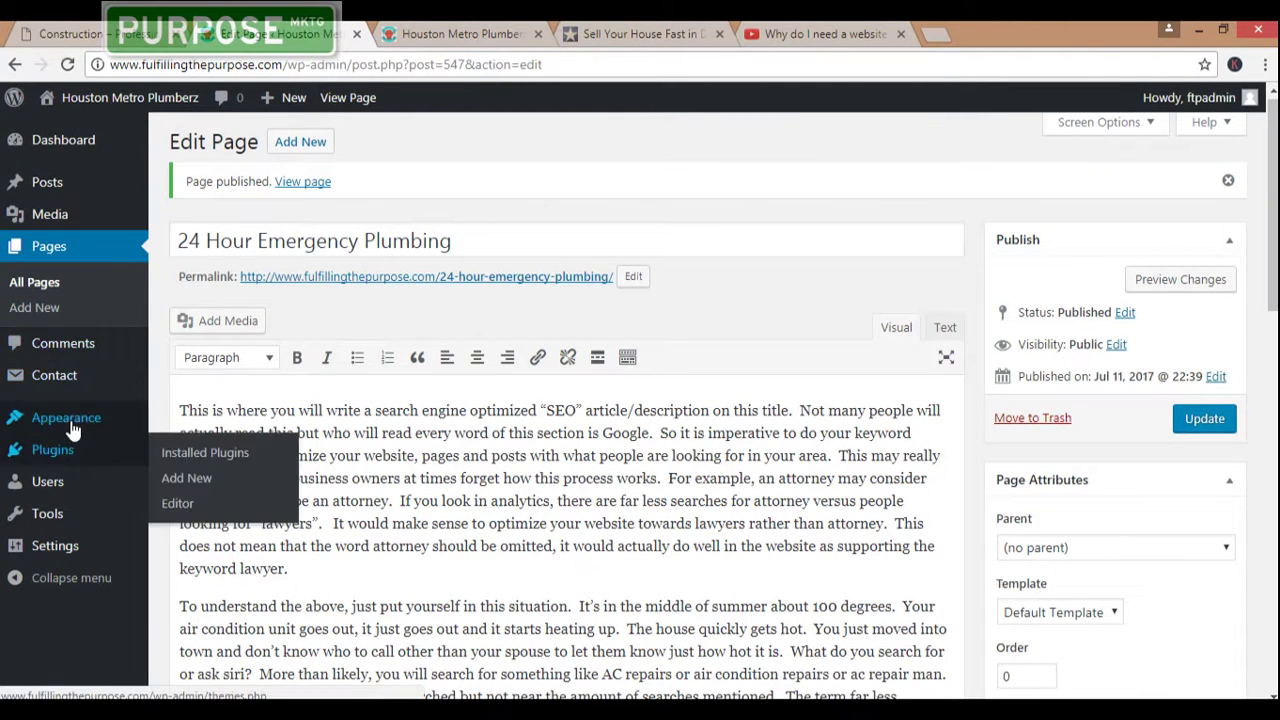
mouse_move(70, 420)
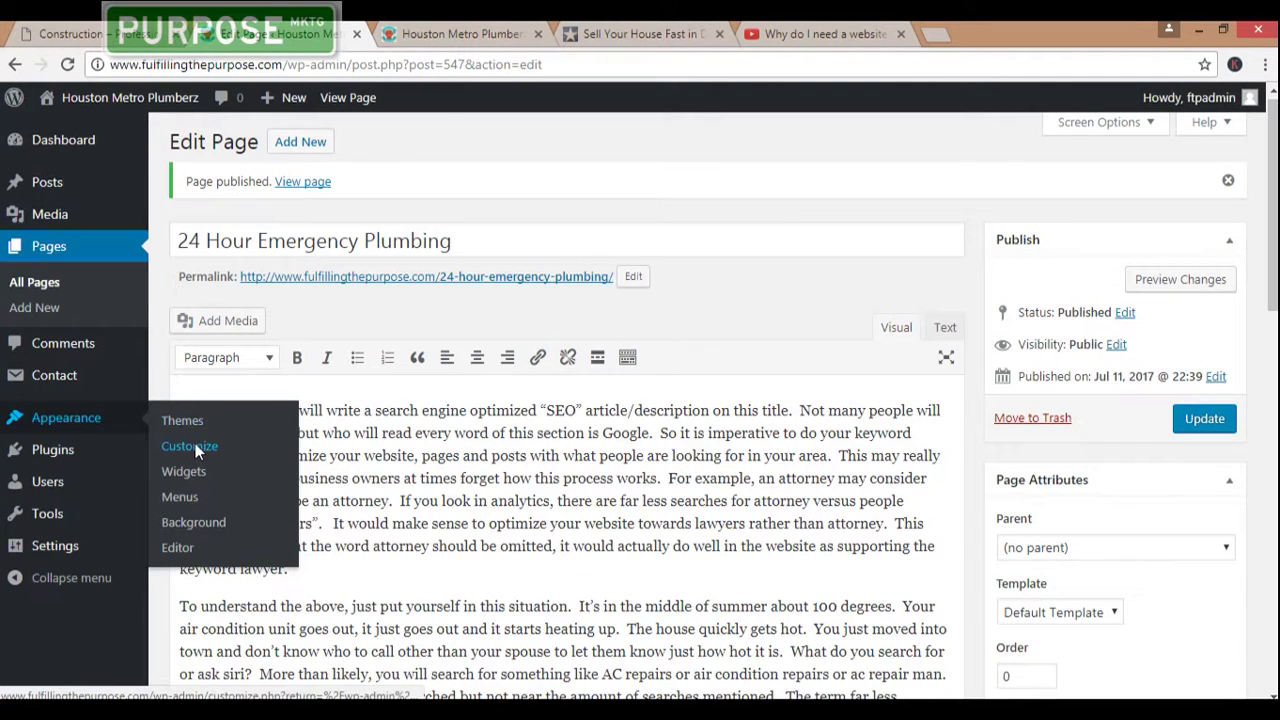
click(195, 450)
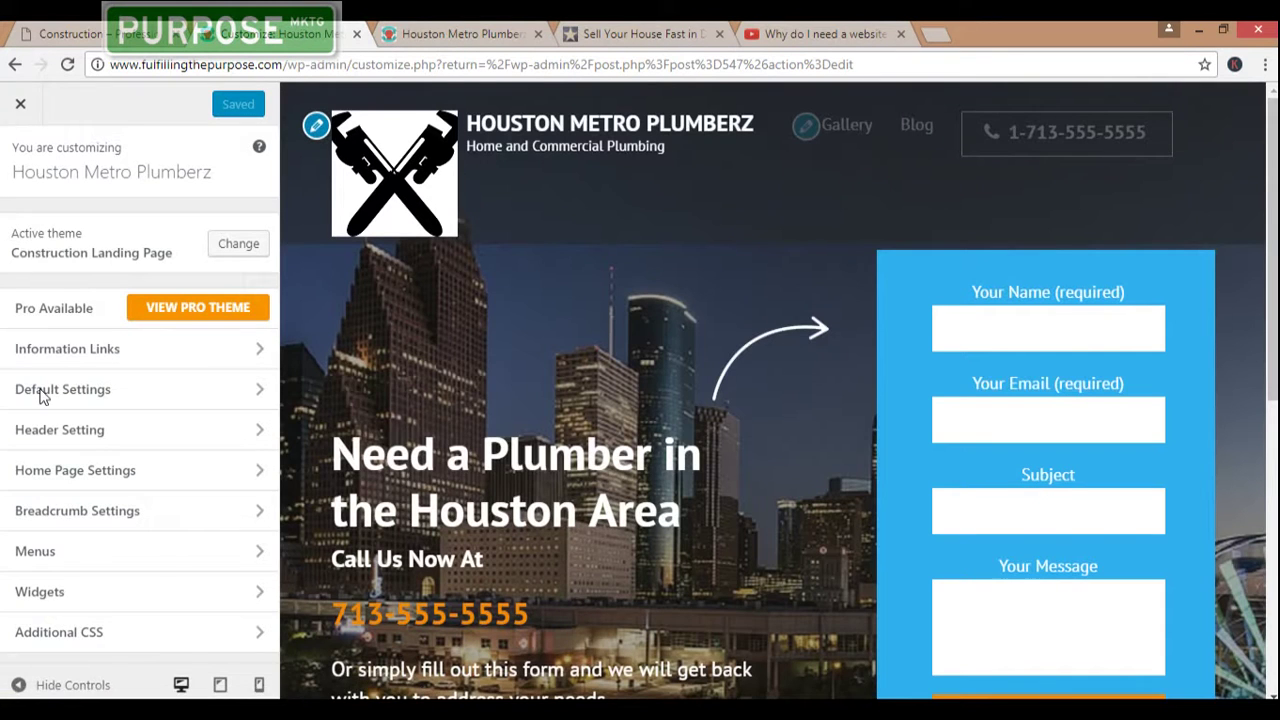
click(75, 476)
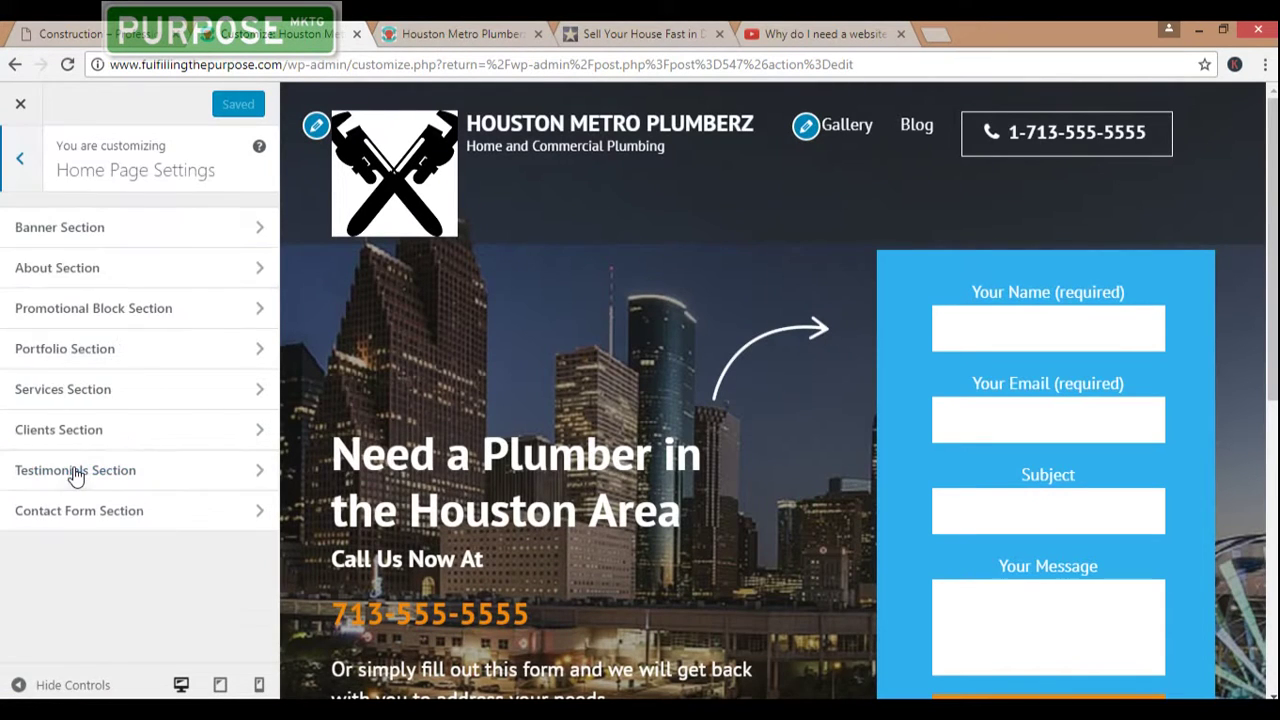
click(97, 279)
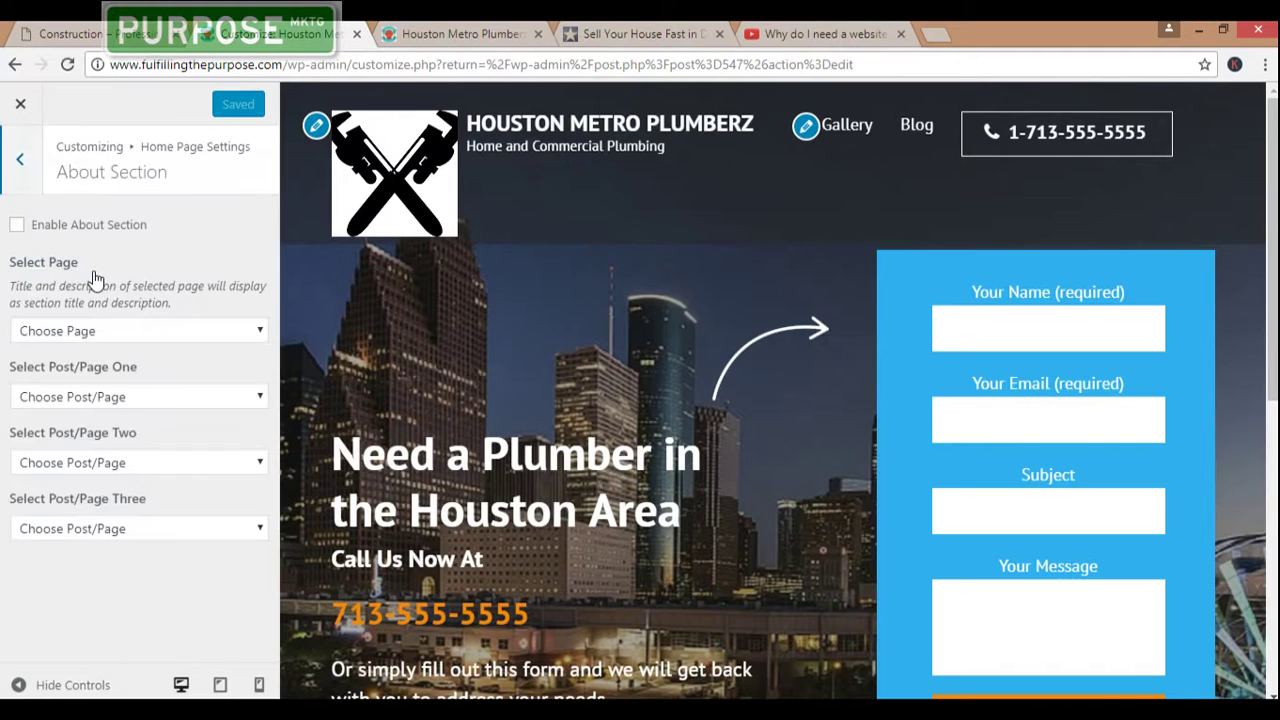
click(16, 226)
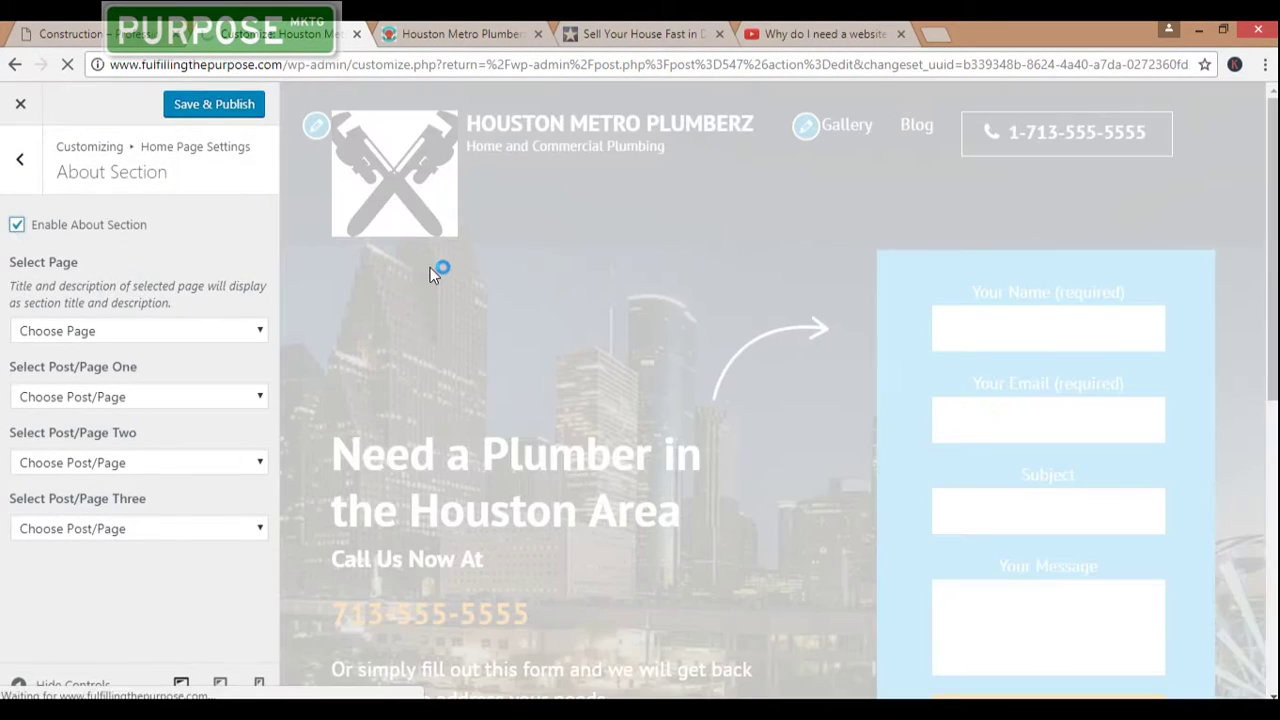
- Assign Plumbing Services Houston TX as the About section's page and 24 Hour Emergency Plumbing as Post/Page One, and publish the changes
click(259, 335)
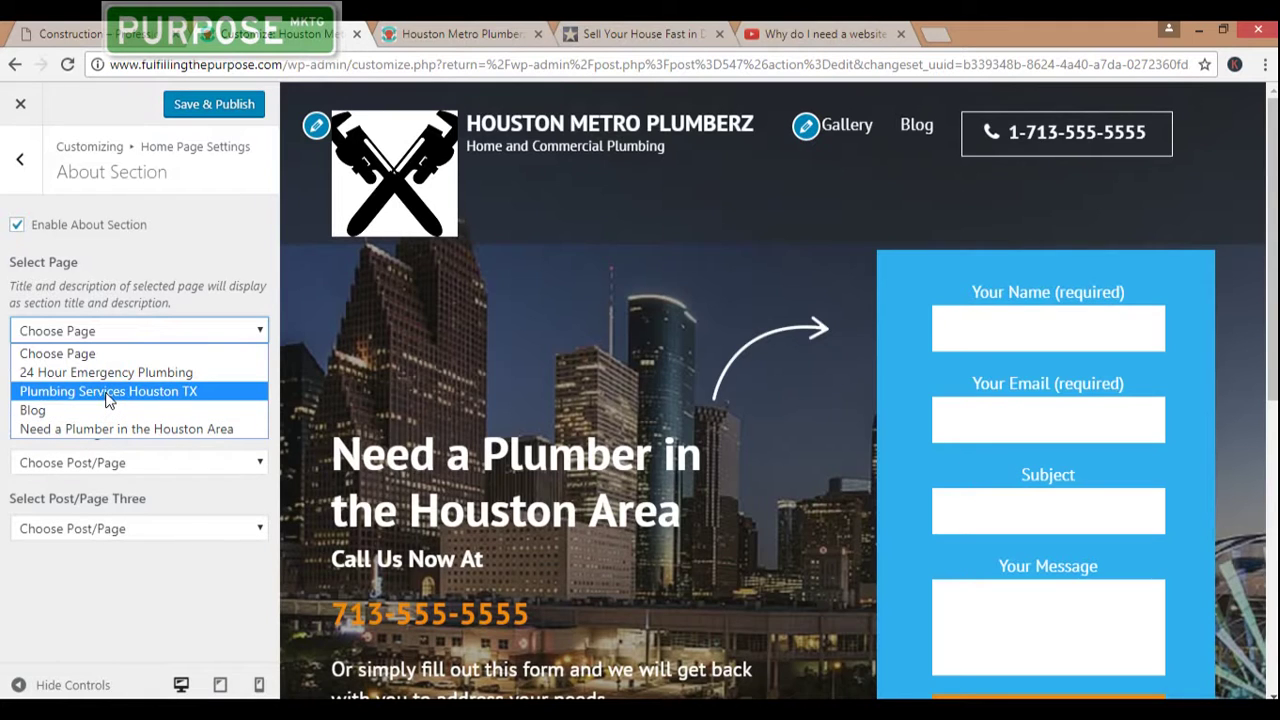
click(124, 400)
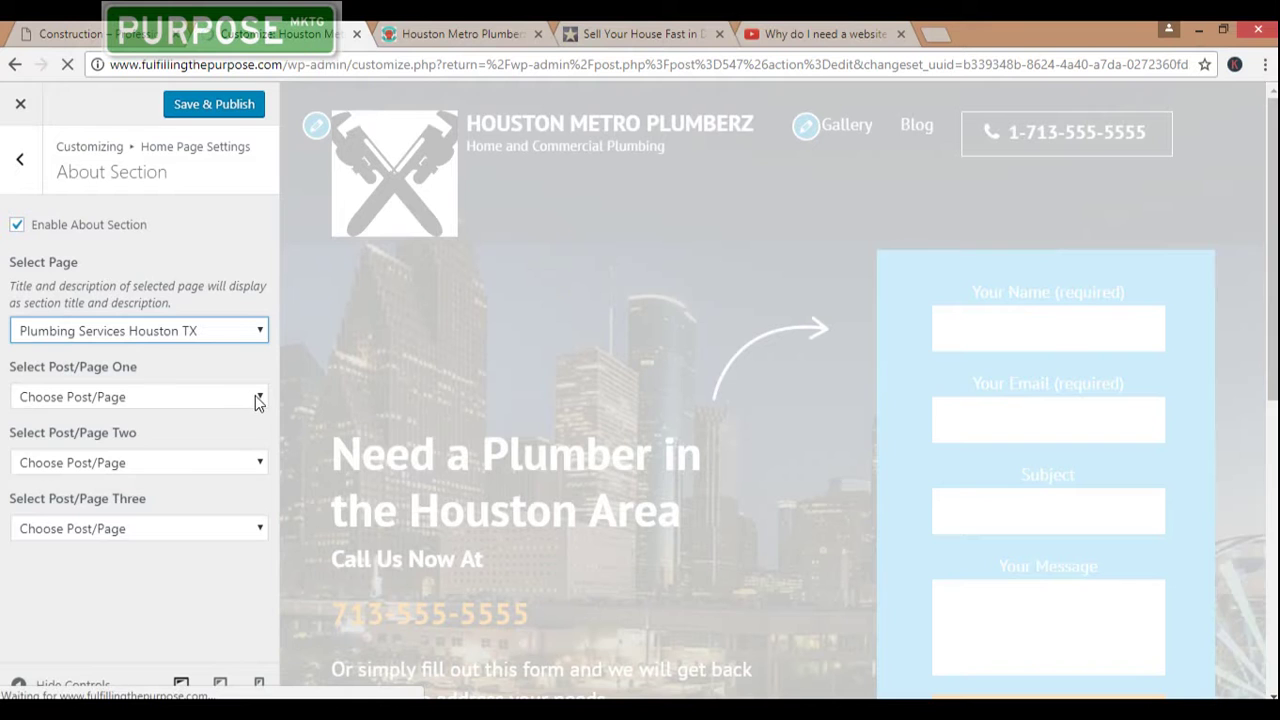
click(258, 400)
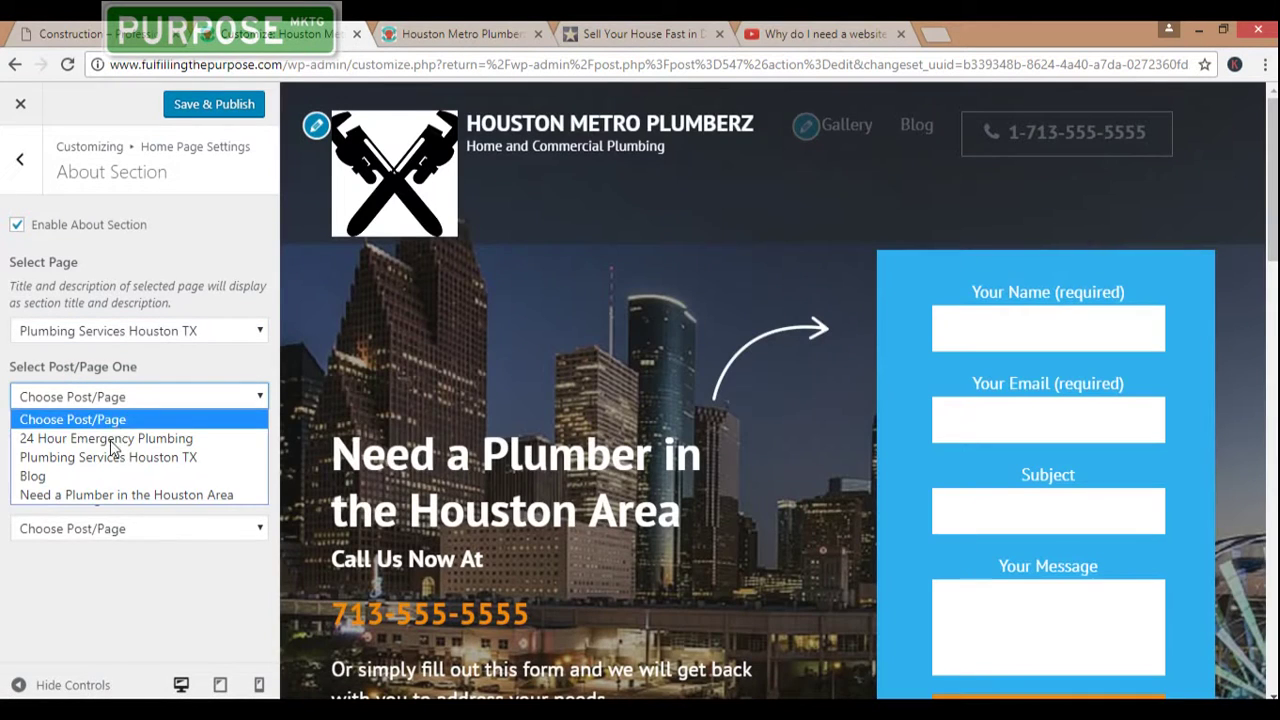
click(111, 443)
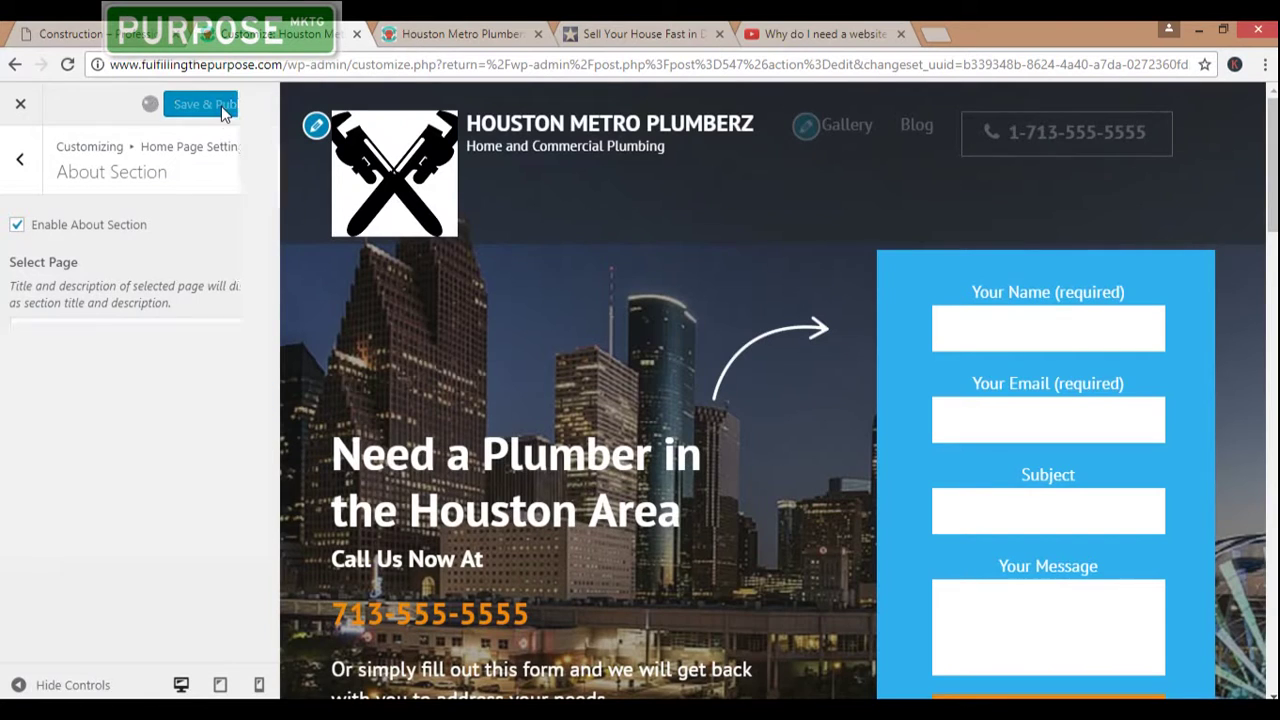
click(222, 112)
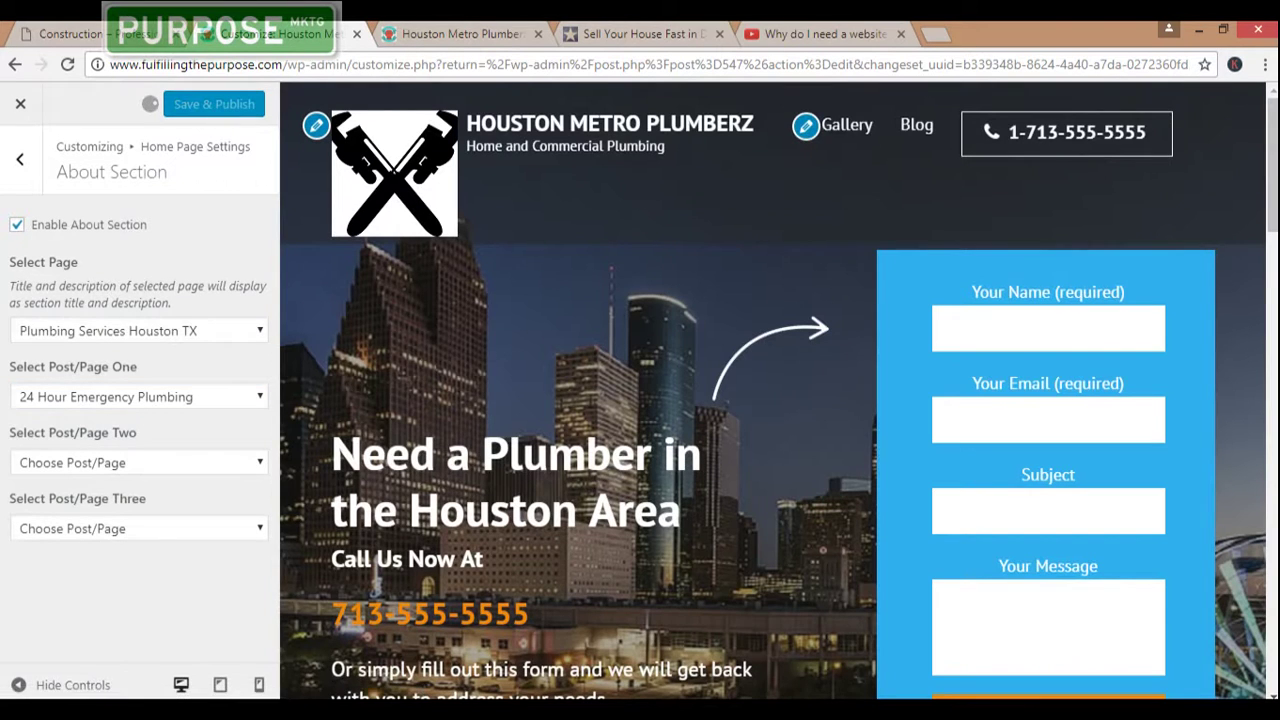
- Review the video, text and first post block of the About section in the preview, and compare them with the theme's demo page
scroll(1260, 290, down, 2)
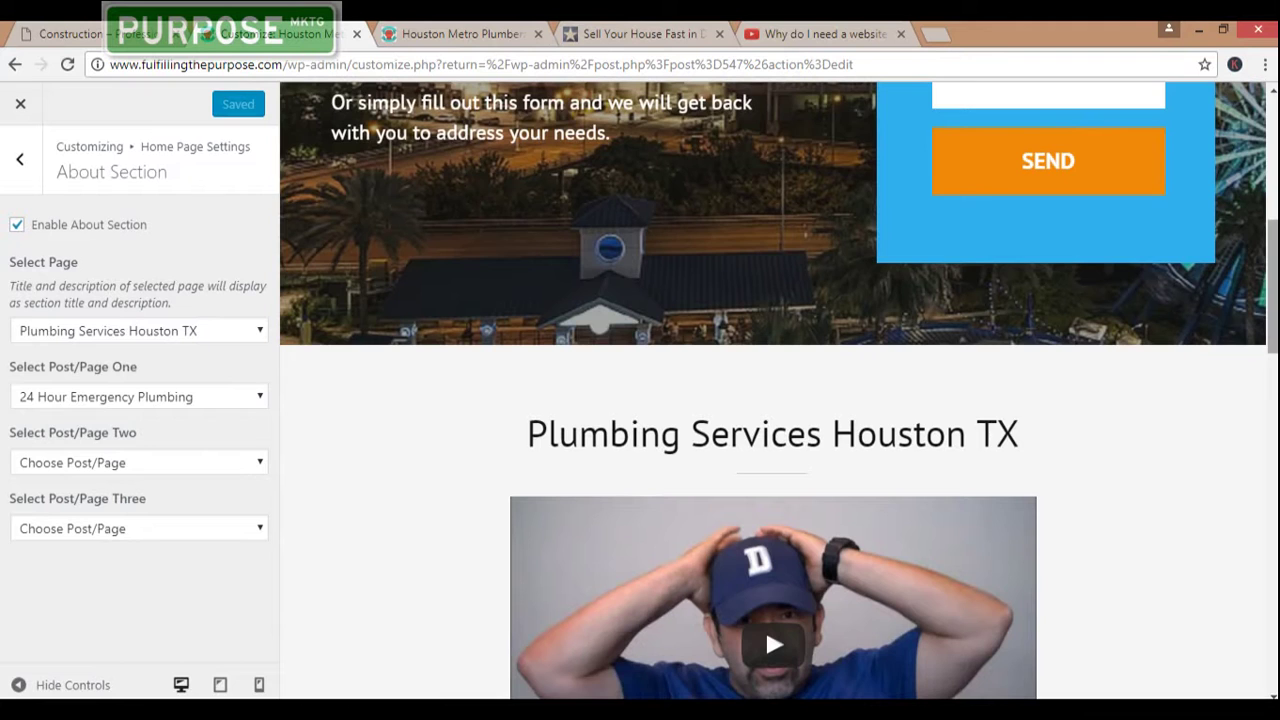
scroll(968, 286, down, 2)
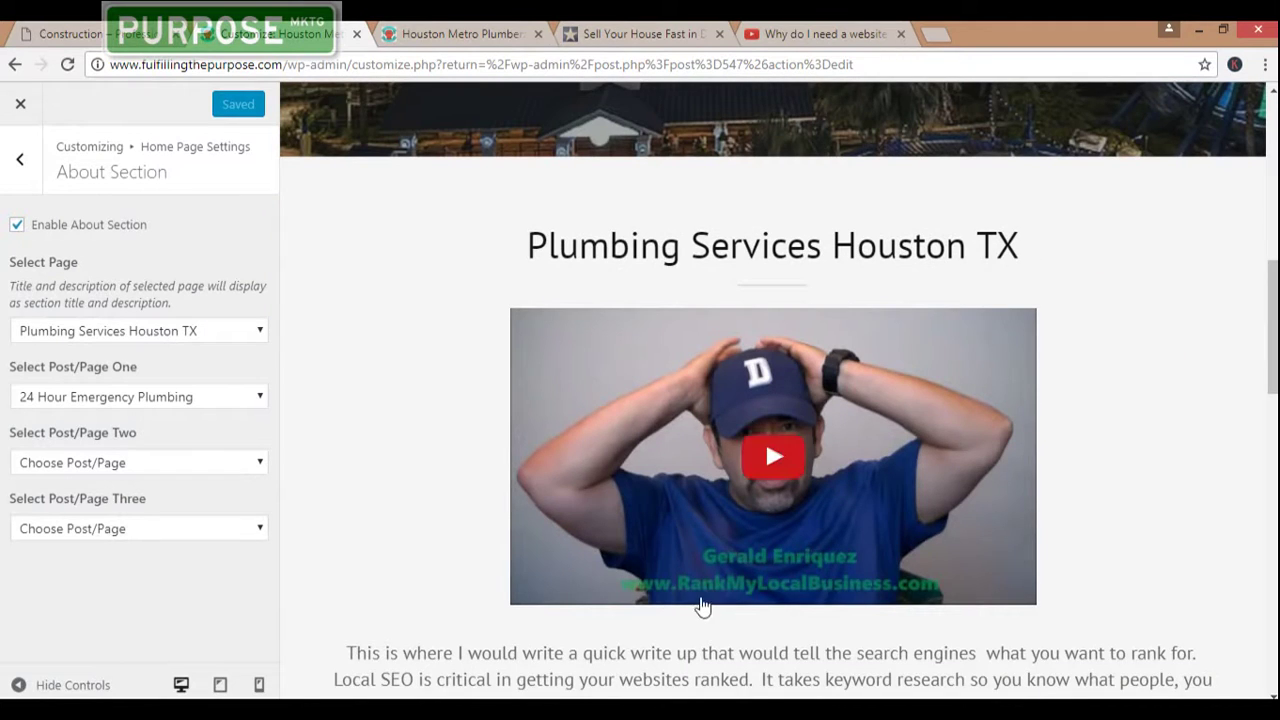
scroll(670, 586, down, 1)
scroll(669, 586, down, 3)
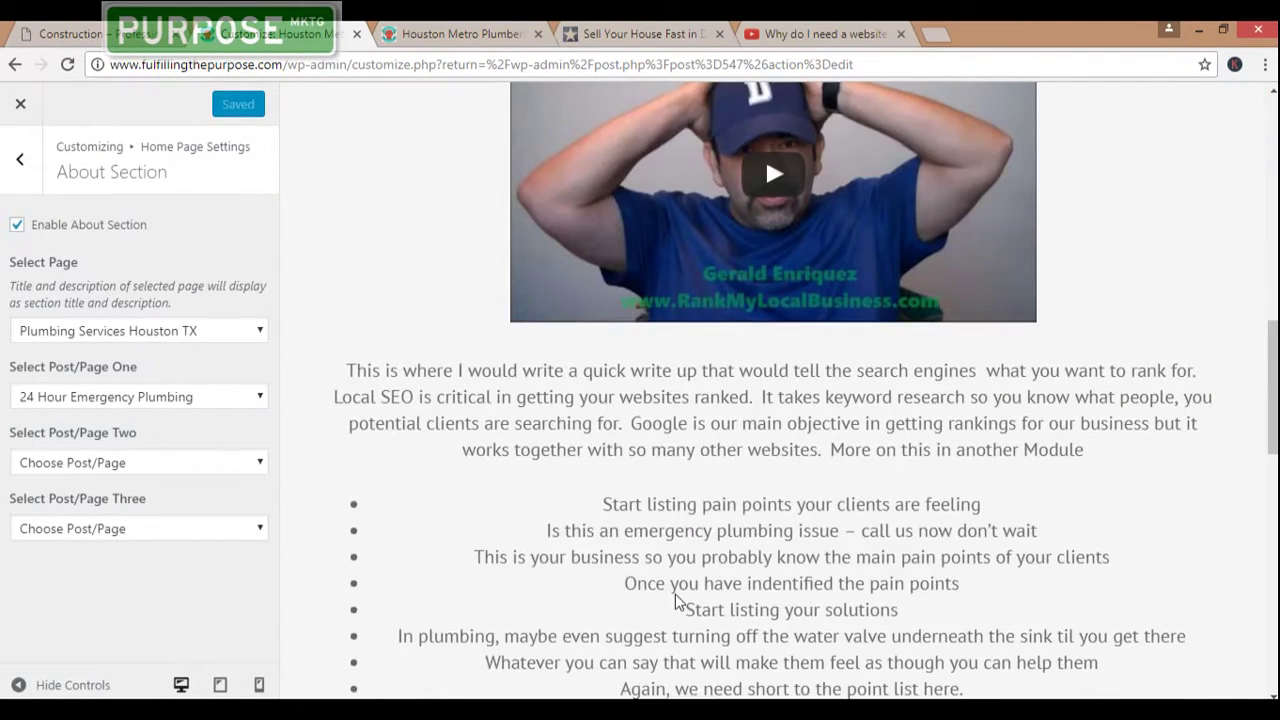
scroll(757, 621, down, 5)
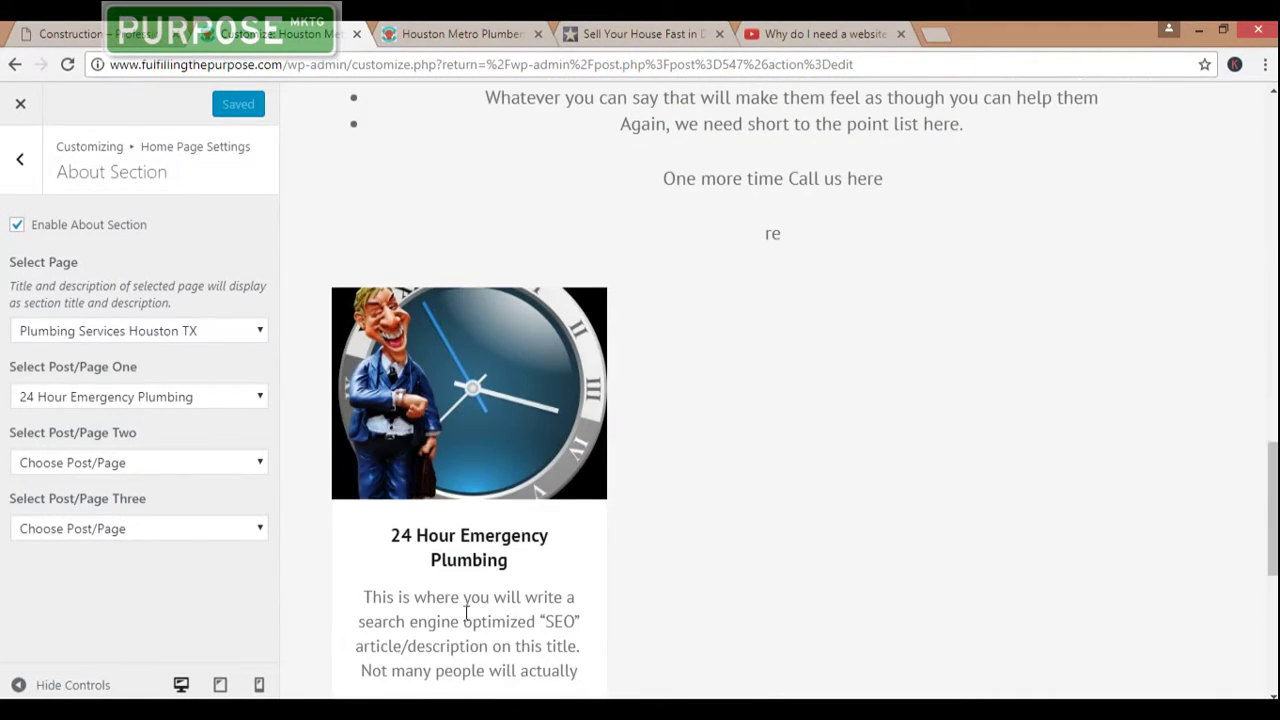
scroll(465, 612, down, 1)
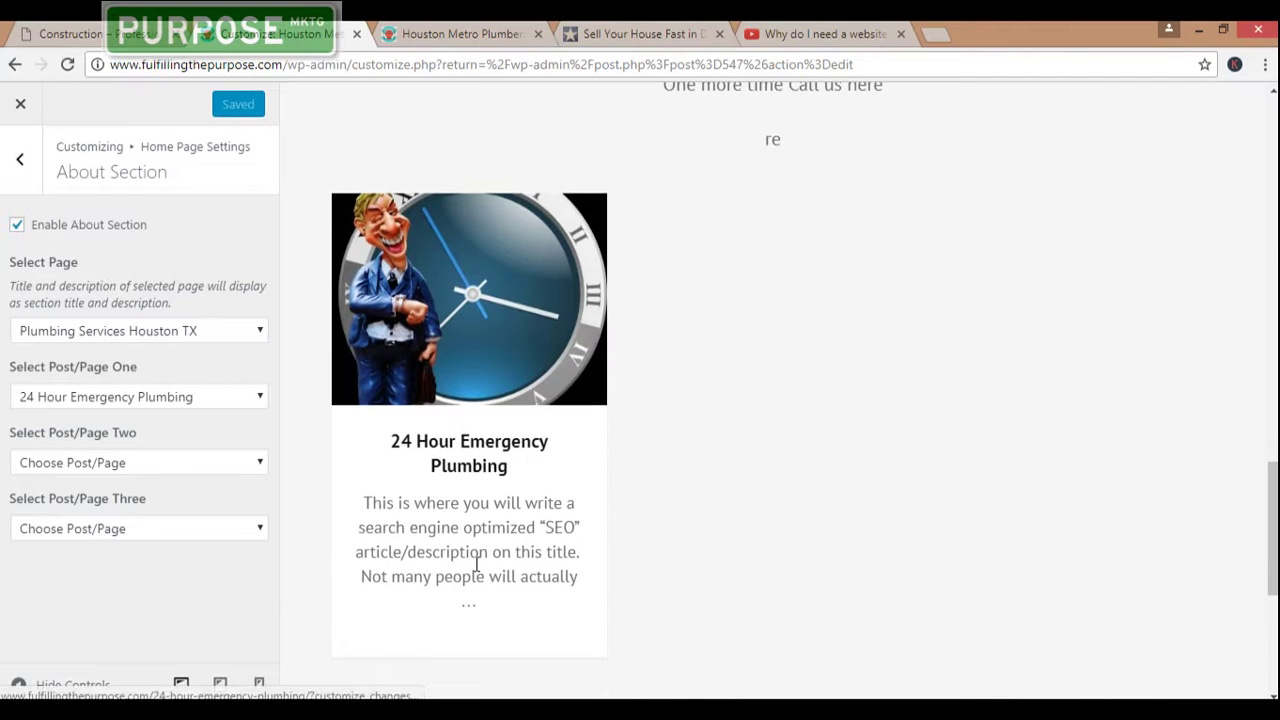
click(89, 30)
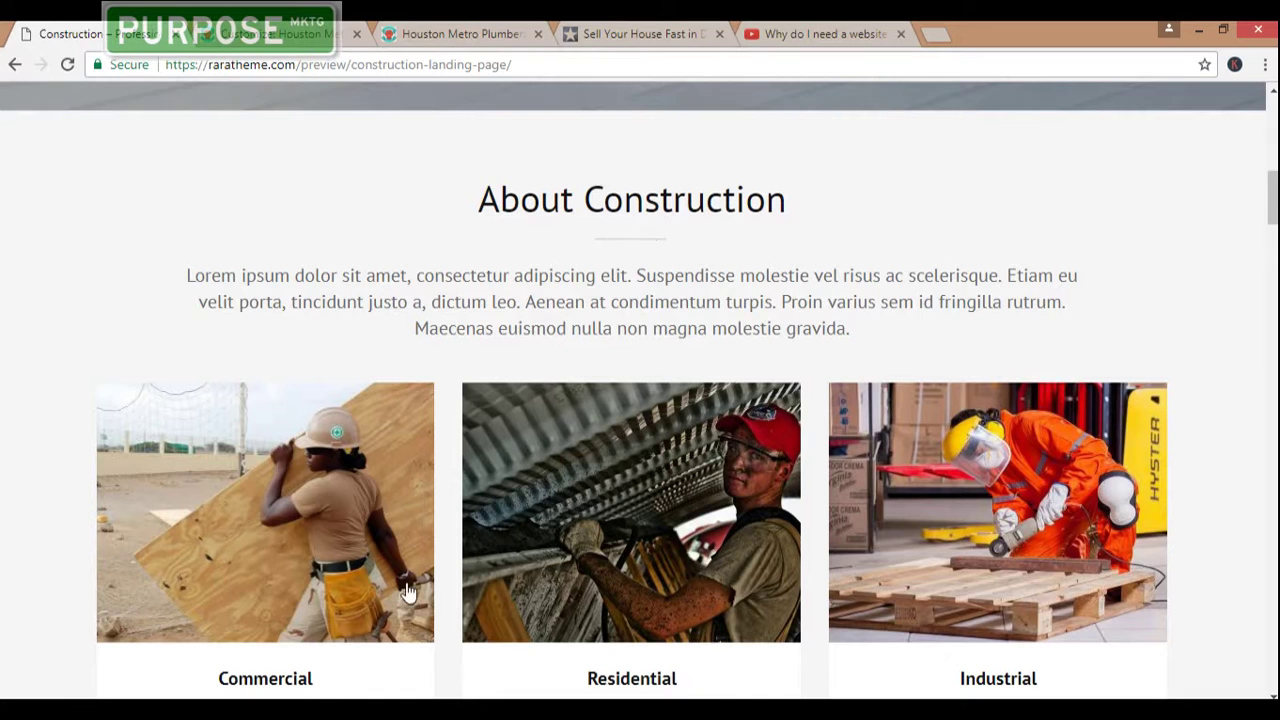
- Examine the three image blocks in the demo page's About section and compare them with the post block in the customizer preview
scroll(266, 602, down, 1)
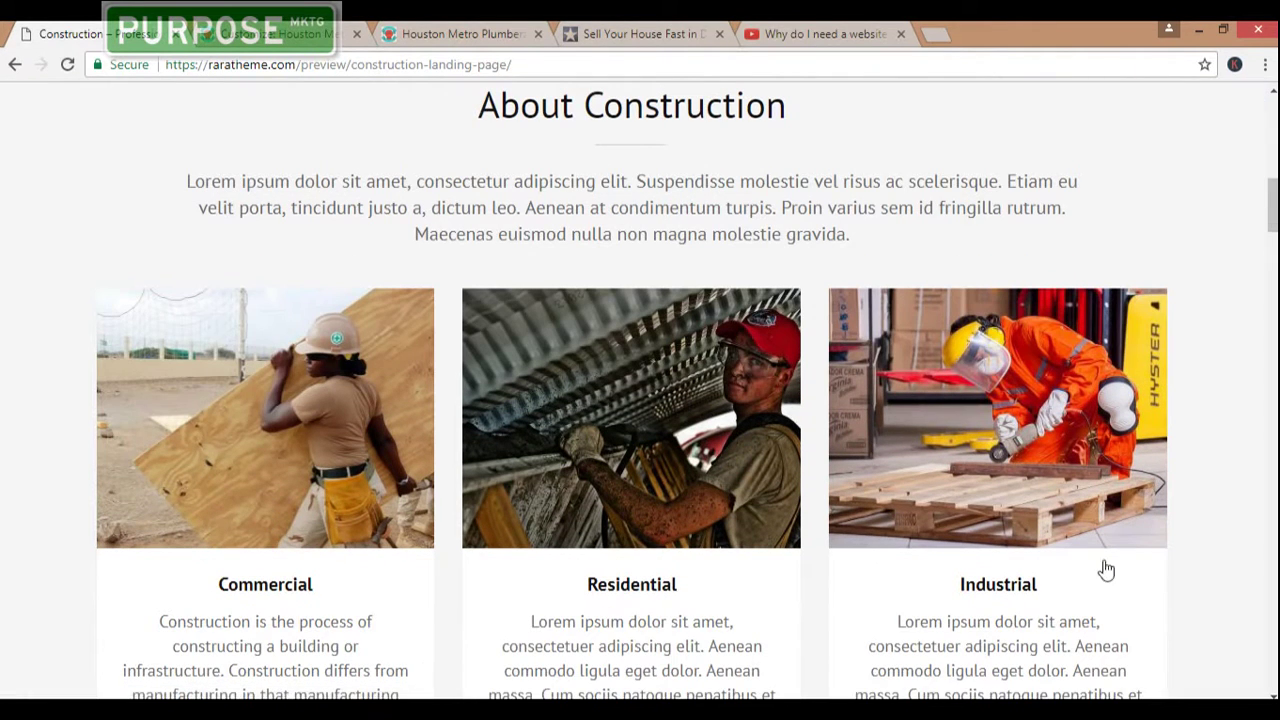
scroll(185, 140, up, 2)
scroll(197, 89, up, 2)
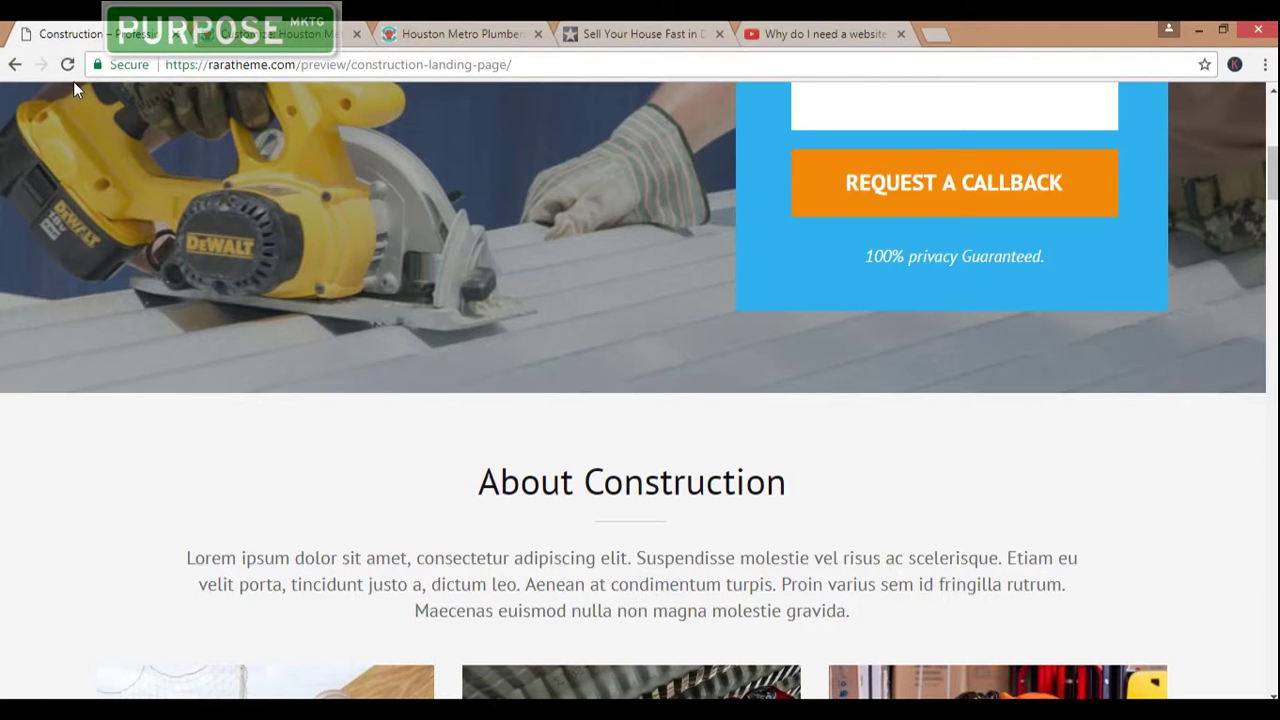
scroll(611, 404, up, 6)
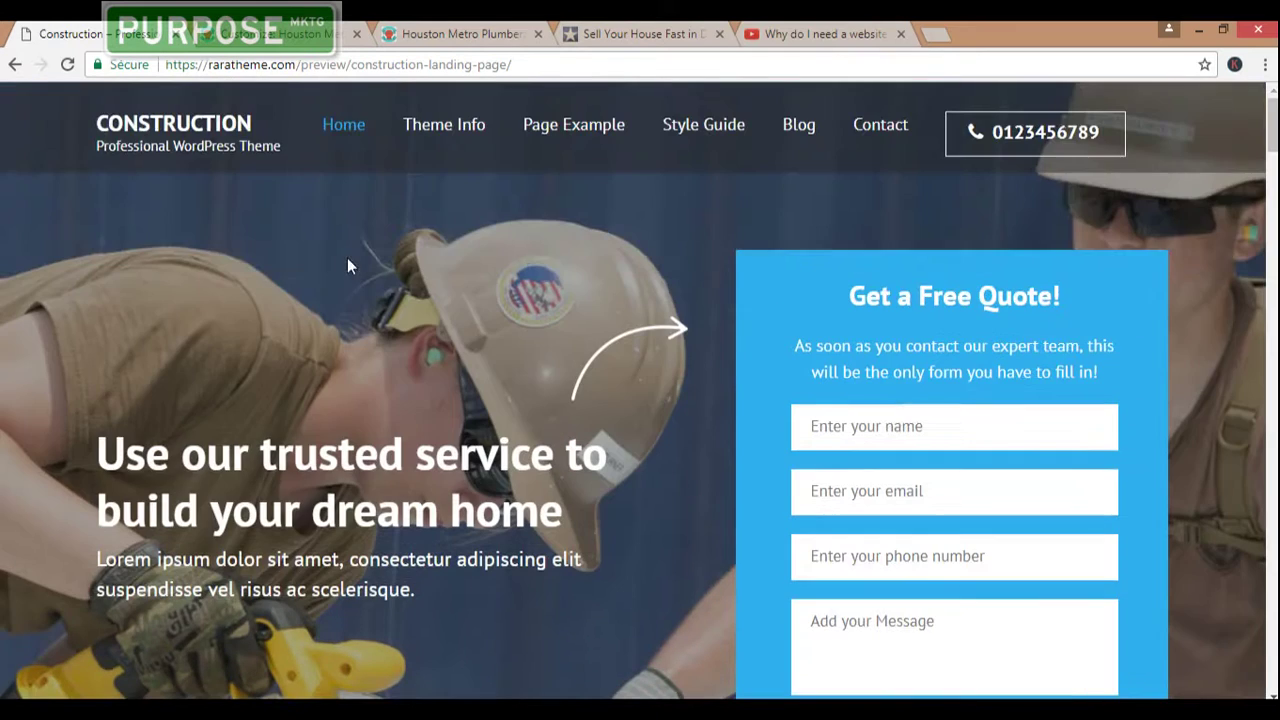
click(296, 45)
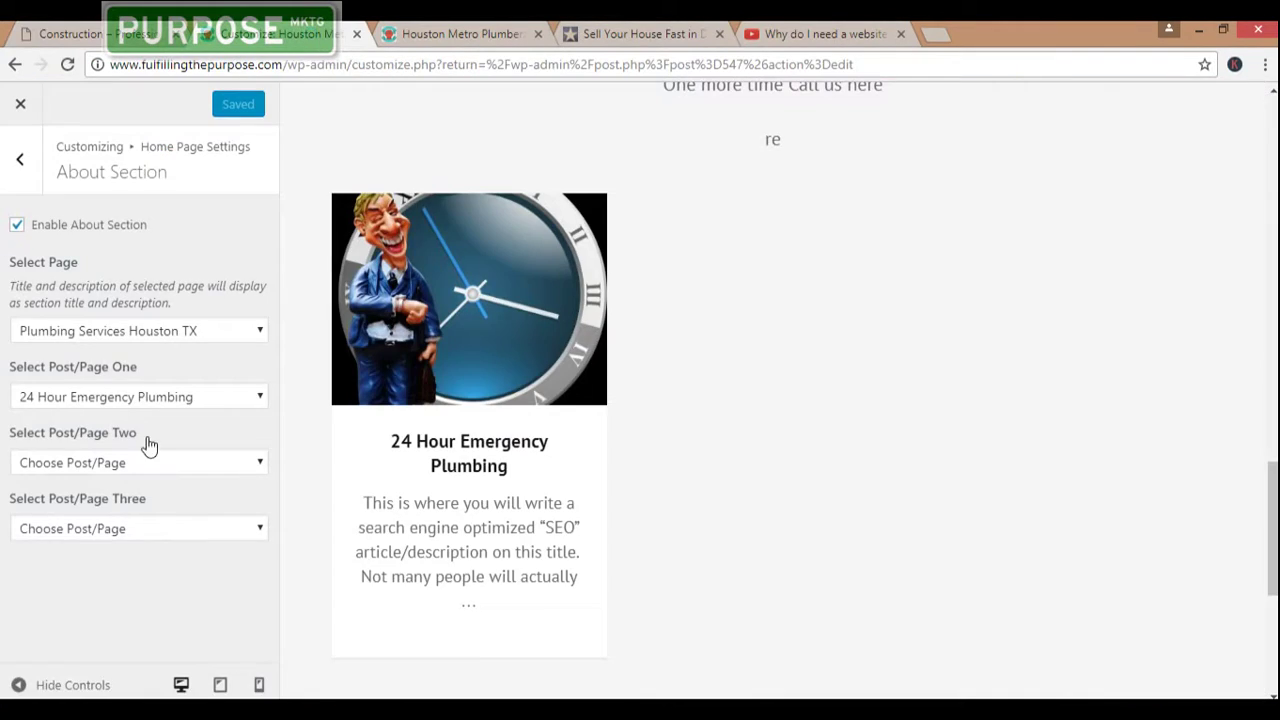
scroll(282, 505, down, 4)
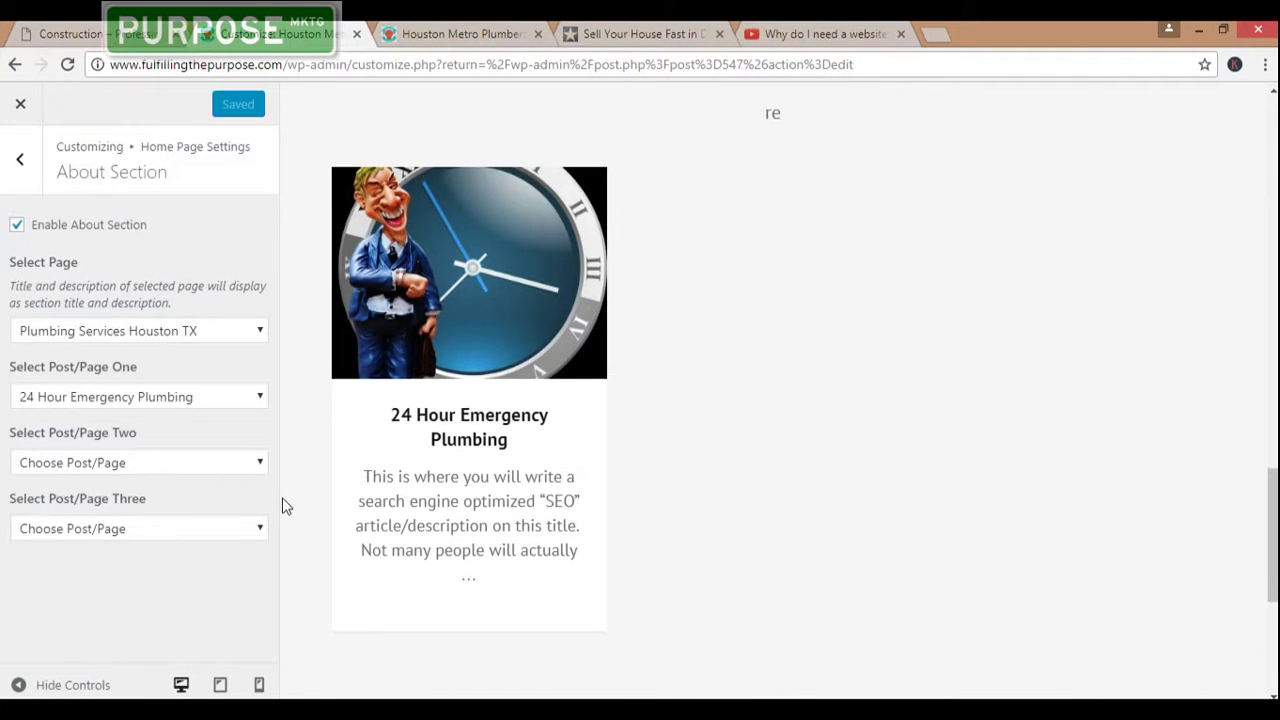
scroll(282, 505, up, 7)
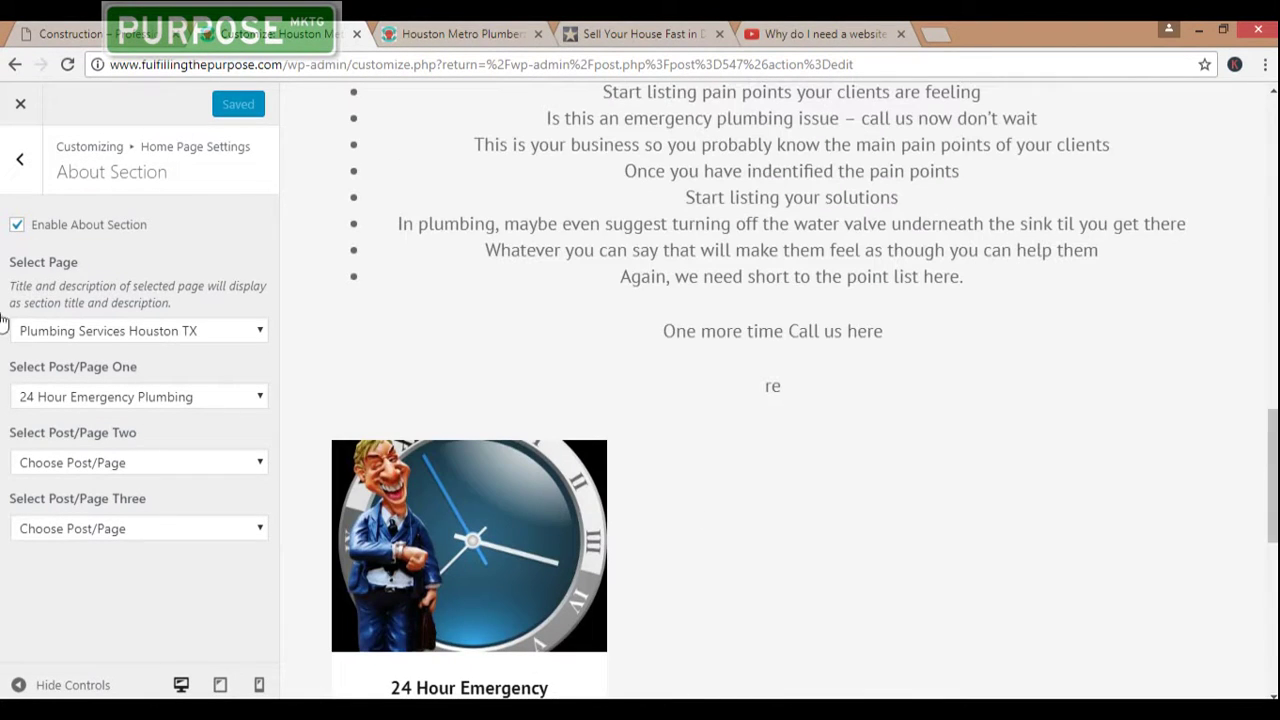
- Leave the About Section settings, close the theme customizer and open the list of all pages
click(17, 161)
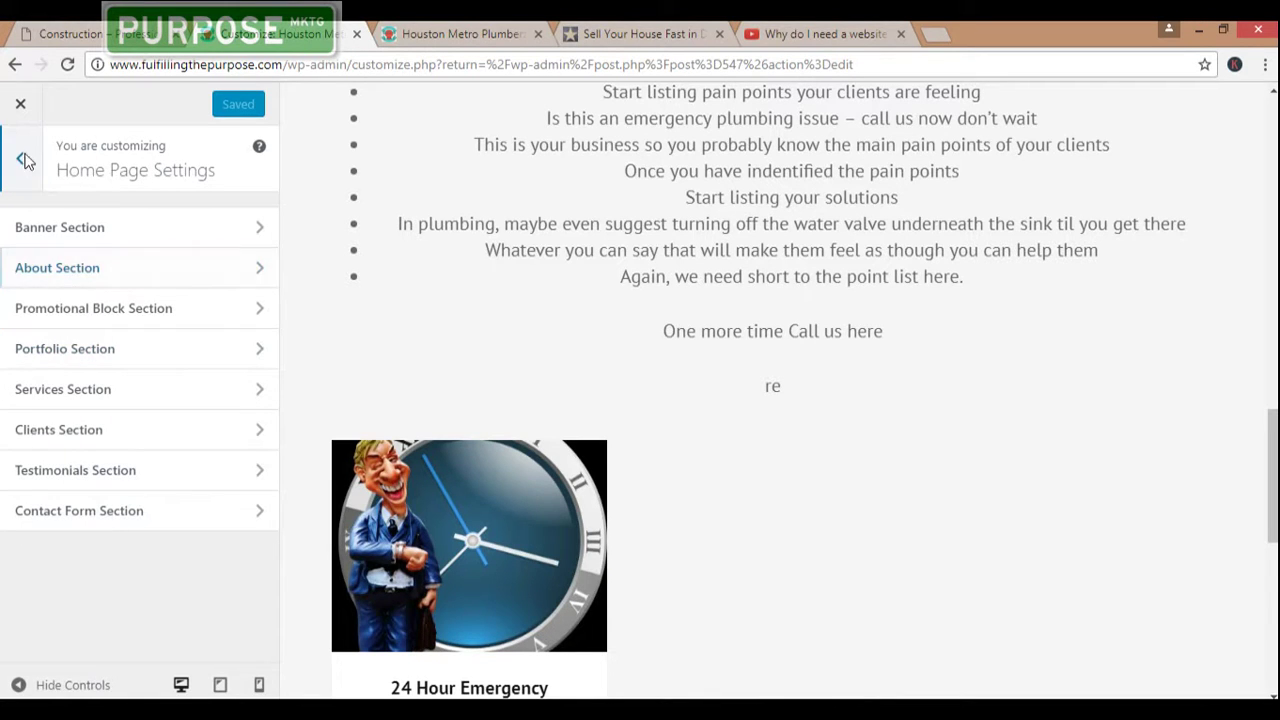
click(26, 161)
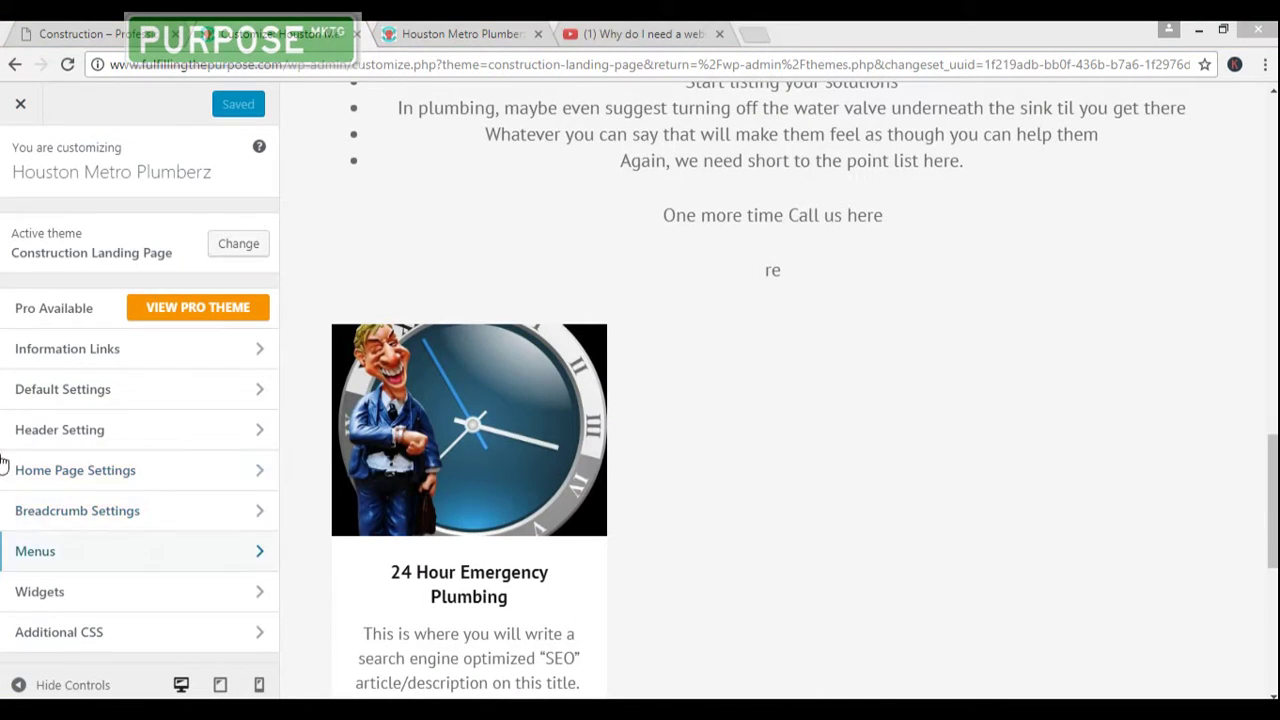
click(21, 108)
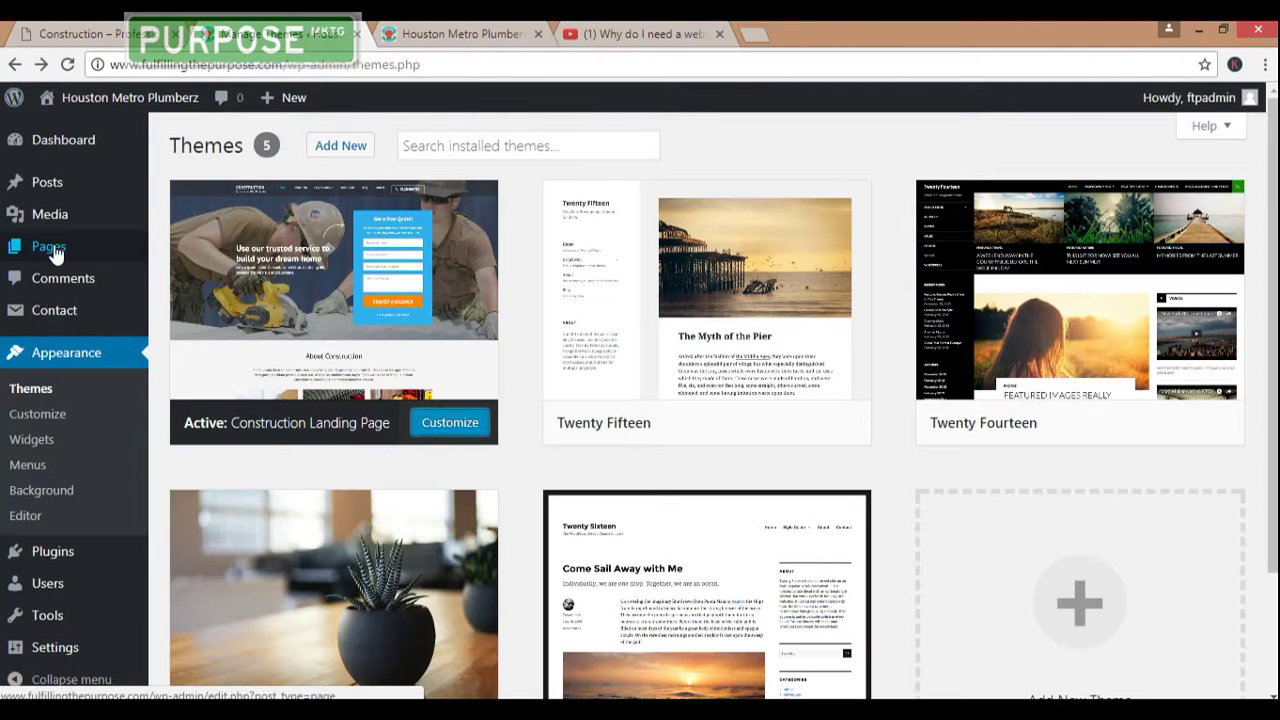
click(172, 255)
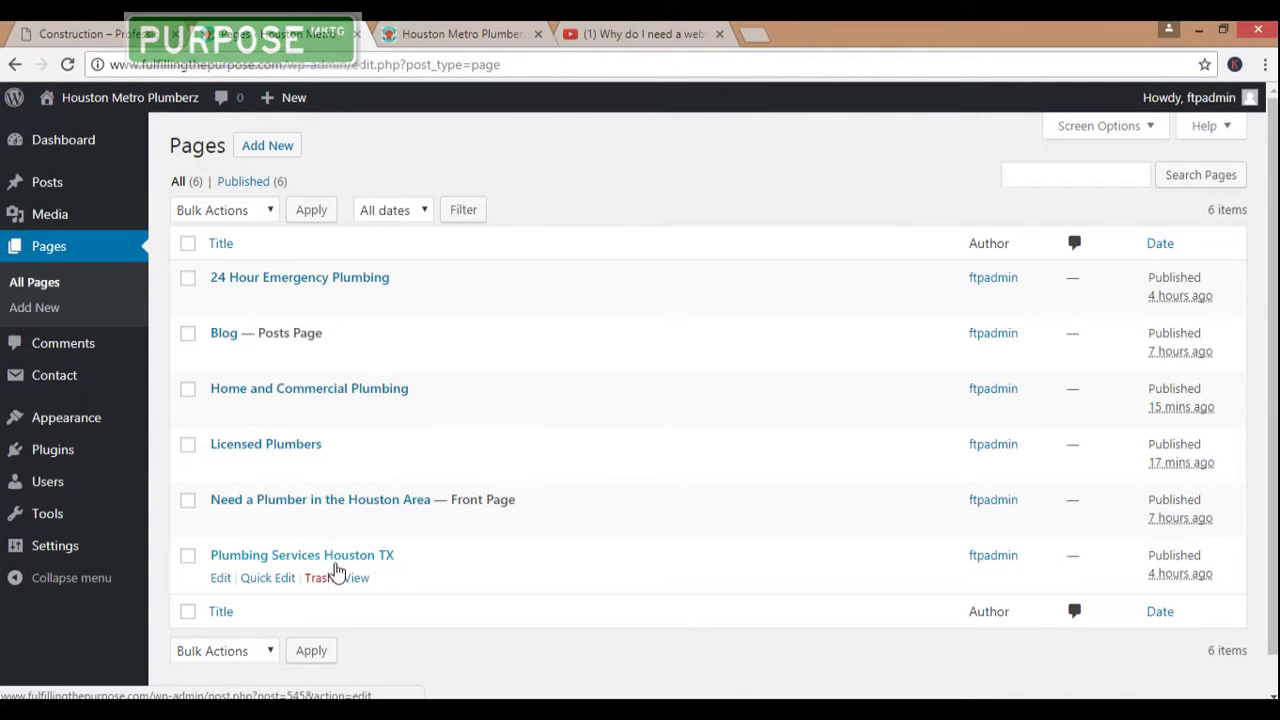
- Compare the About Construction heading on the demo page with the Plumbing Services Houston TX heading on the live home page
click(100, 38)
scroll(397, 535, down, 10)
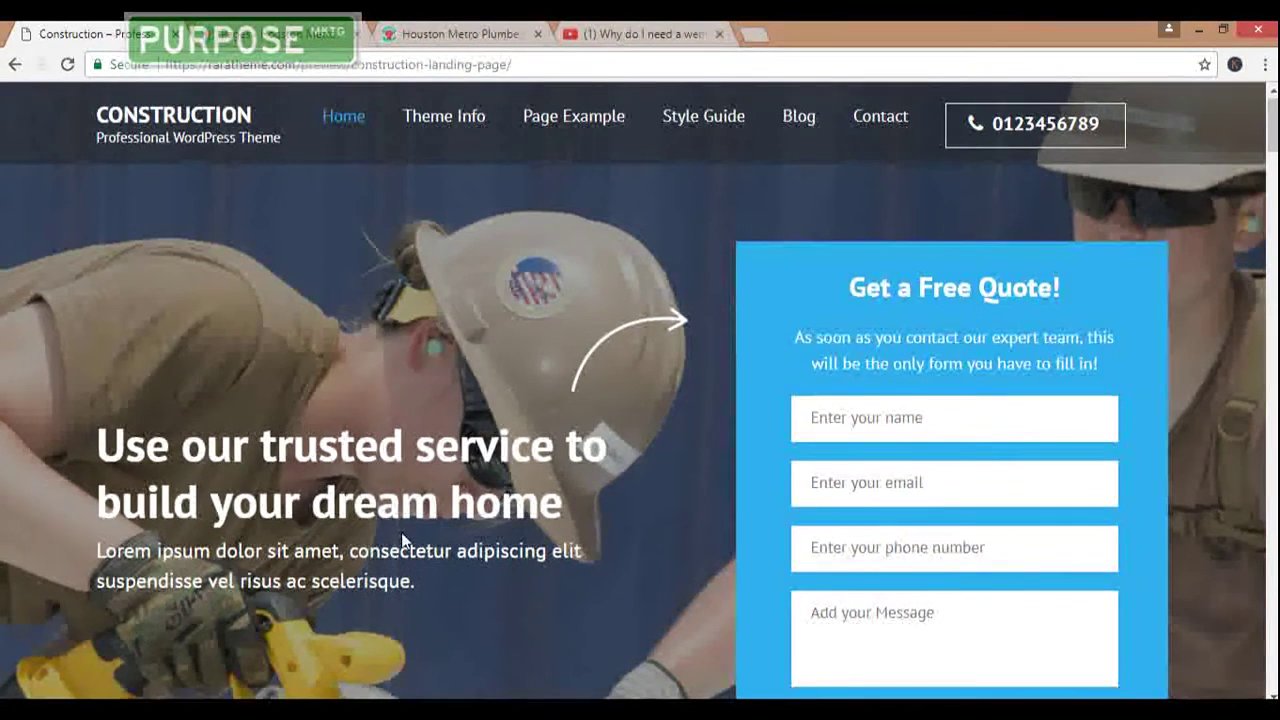
scroll(573, 237, up, 3)
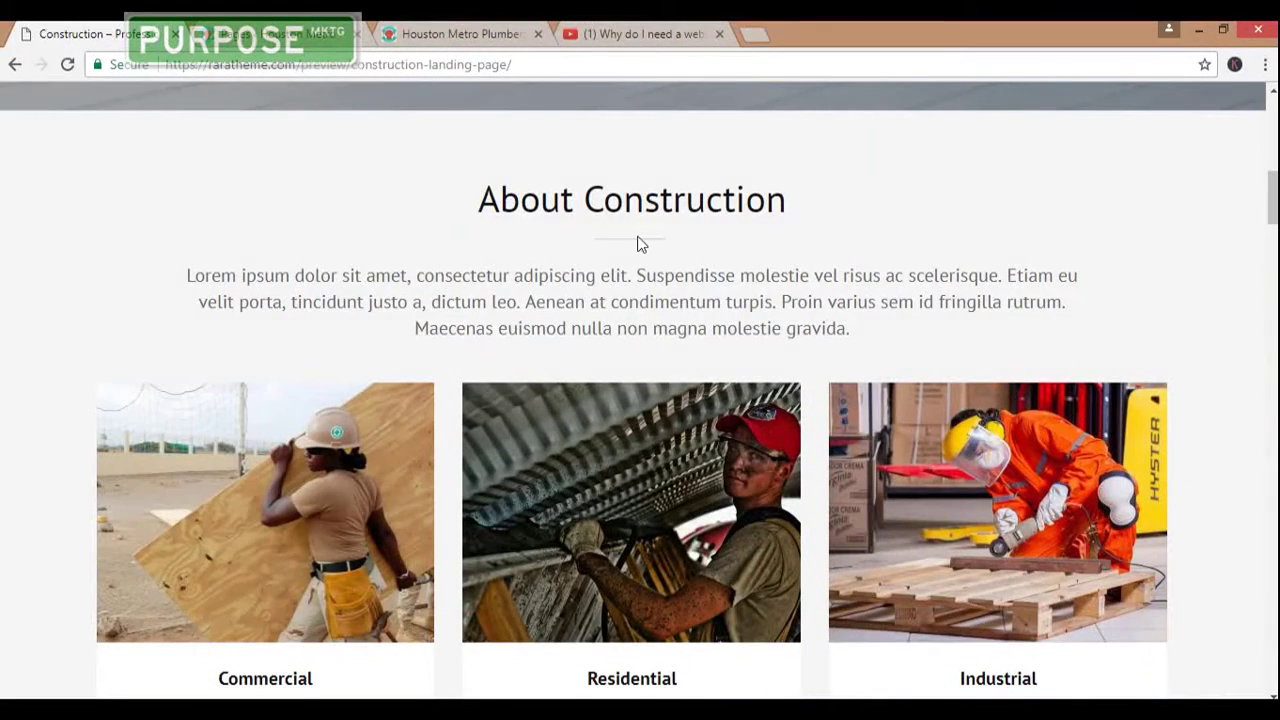
scroll(640, 244, up, 3)
click(441, 37)
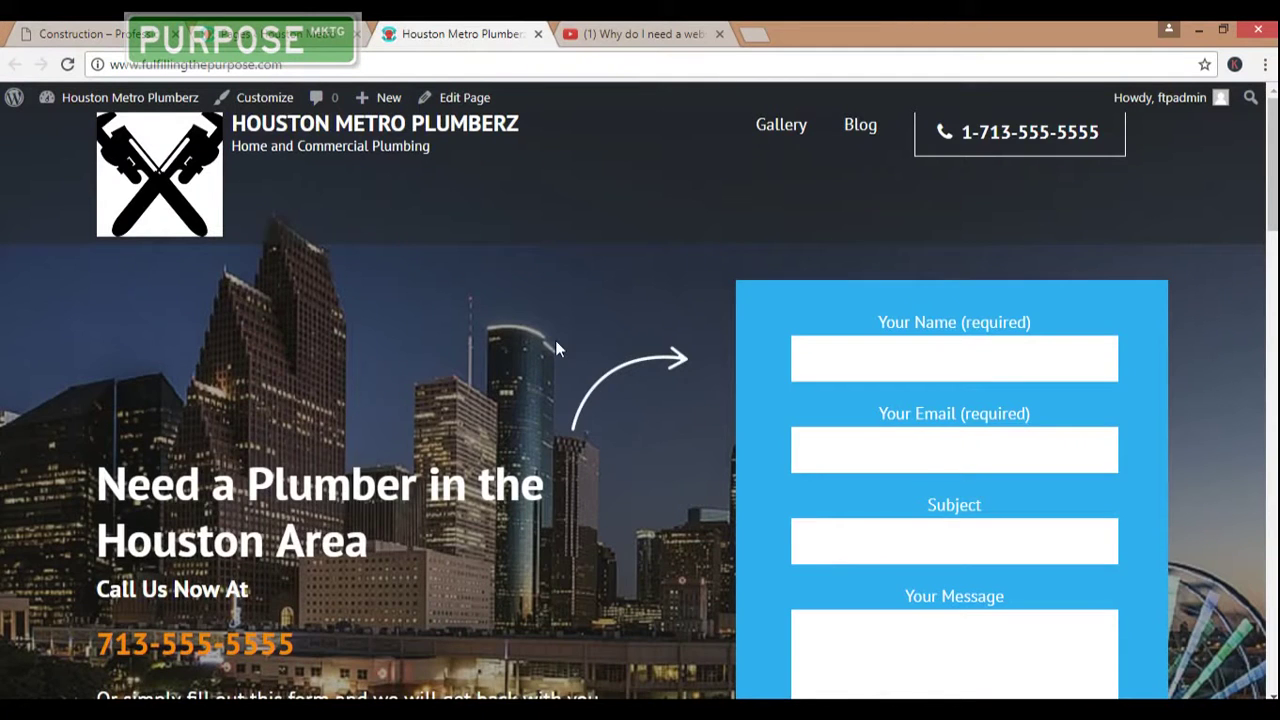
scroll(590, 448, down, 6)
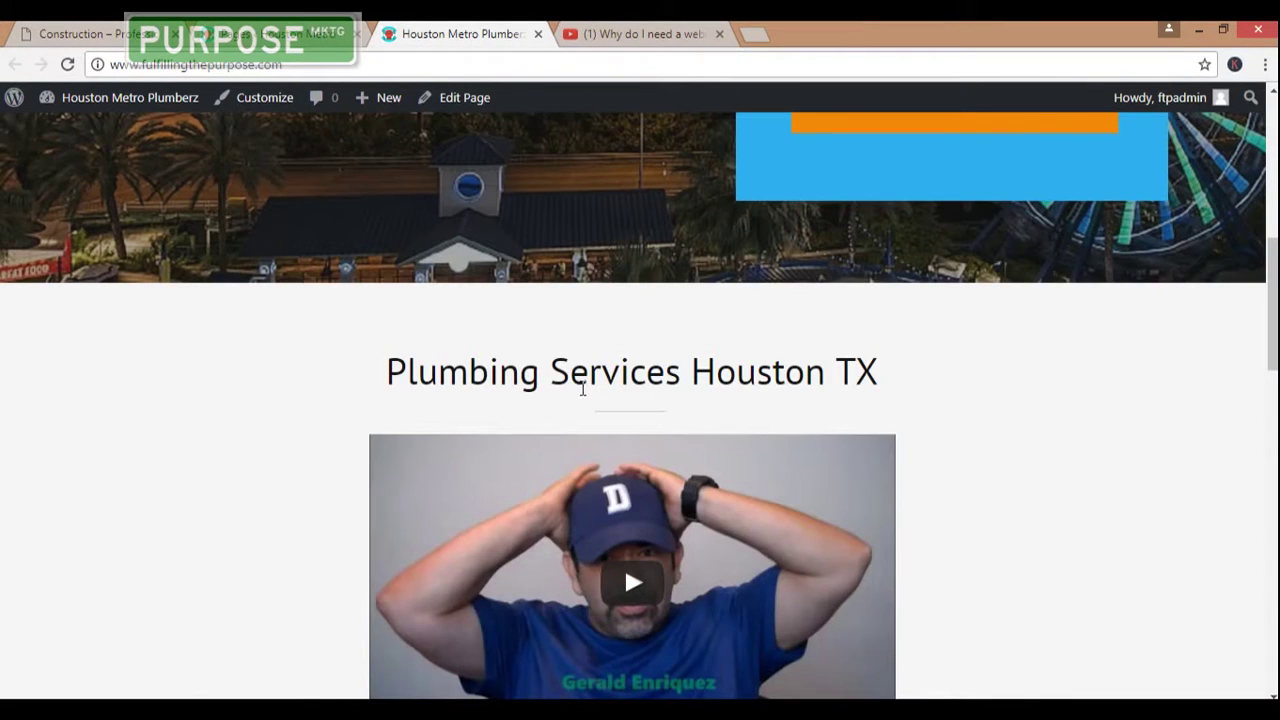
click(100, 36)
click(263, 36)
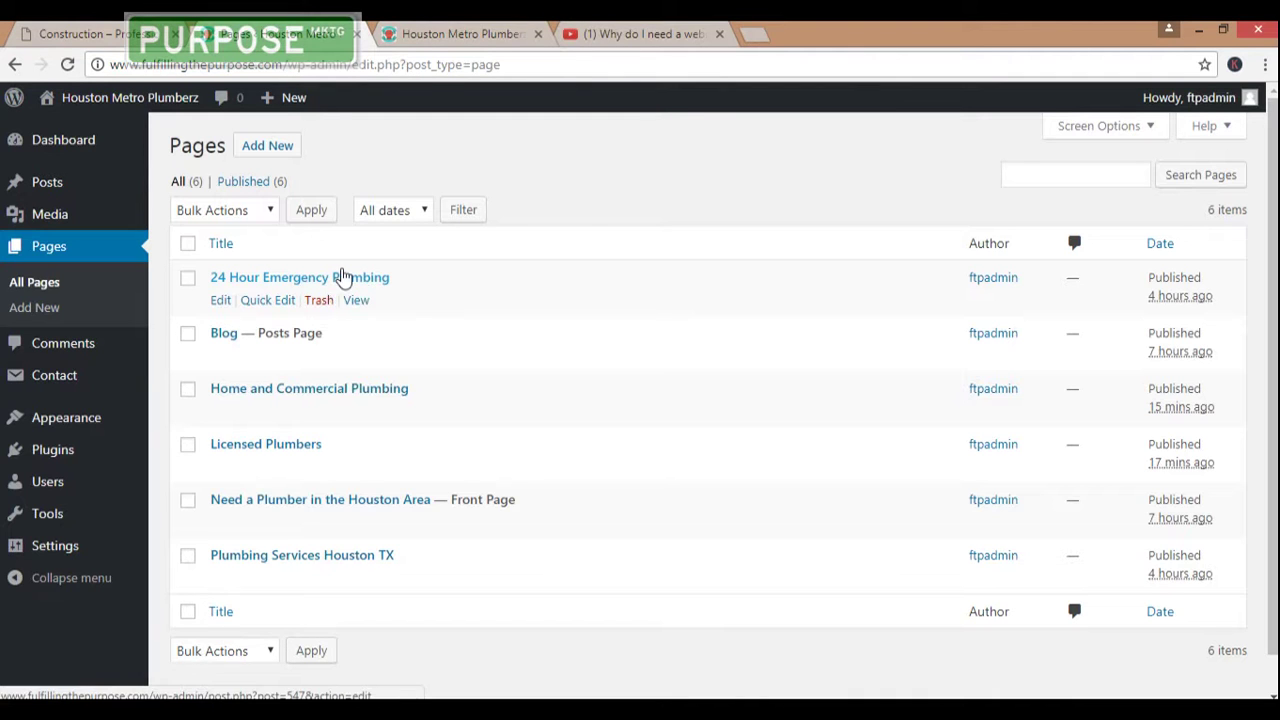
- Compare the demo page's Commercial, Residential and Industrial blocks with the 24 Hour Emergency Plumbing block on the live home page
click(105, 44)
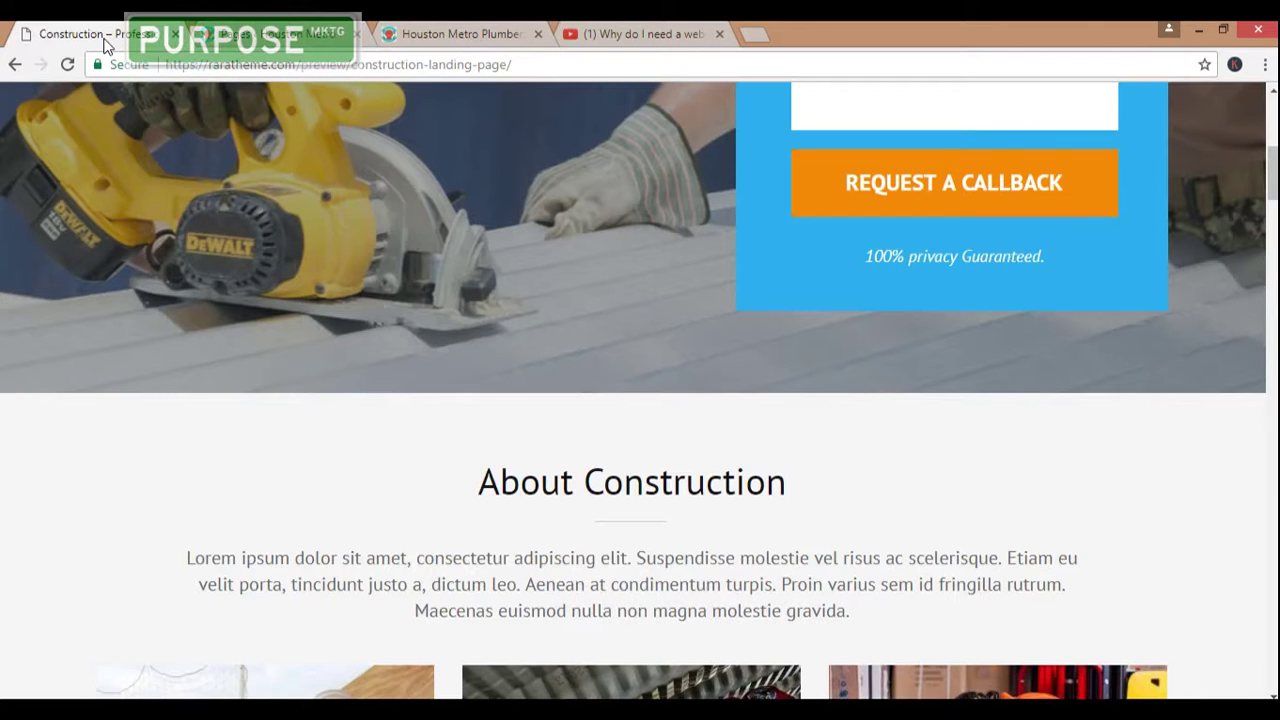
scroll(343, 522, down, 4)
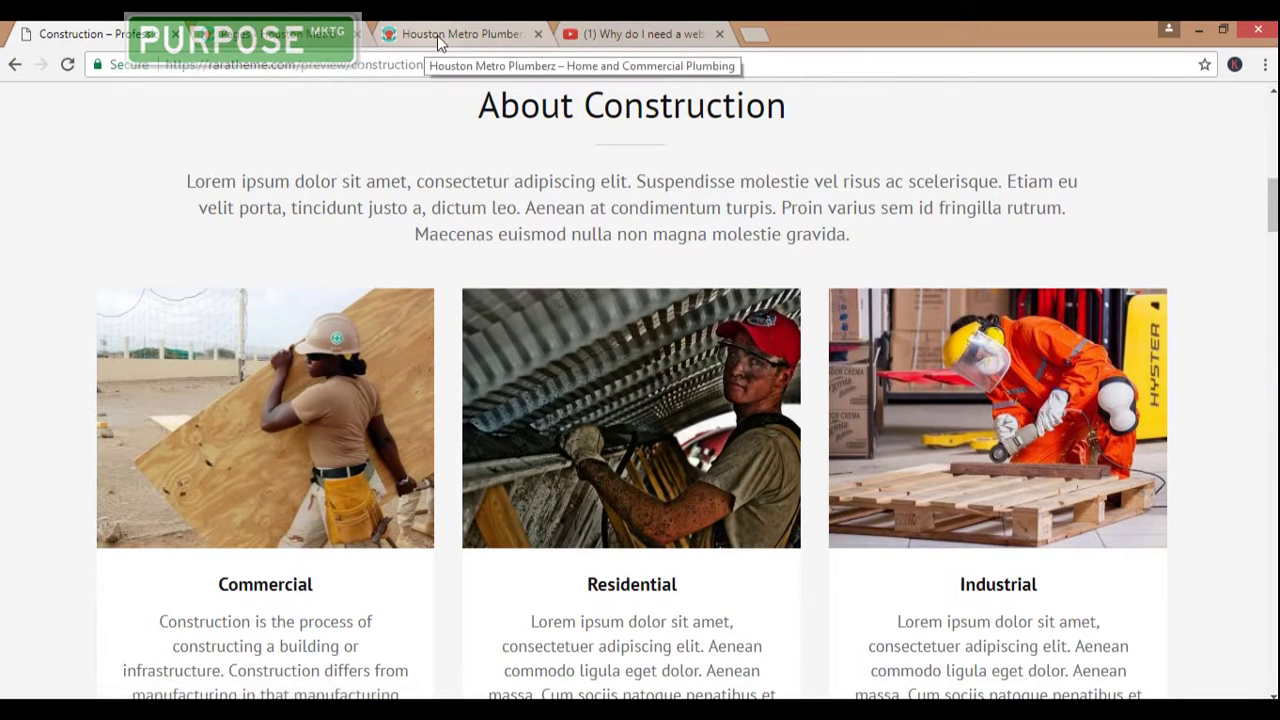
click(437, 35)
scroll(391, 586, down, 5)
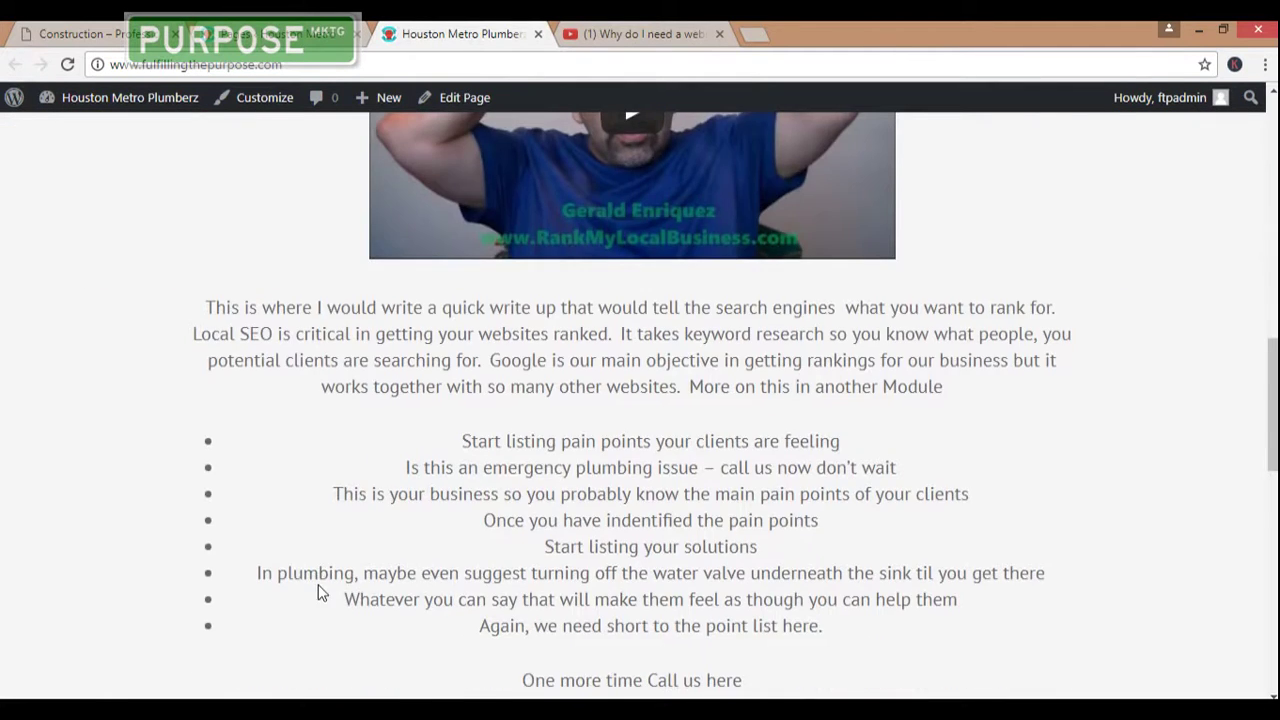
scroll(318, 592, down, 5)
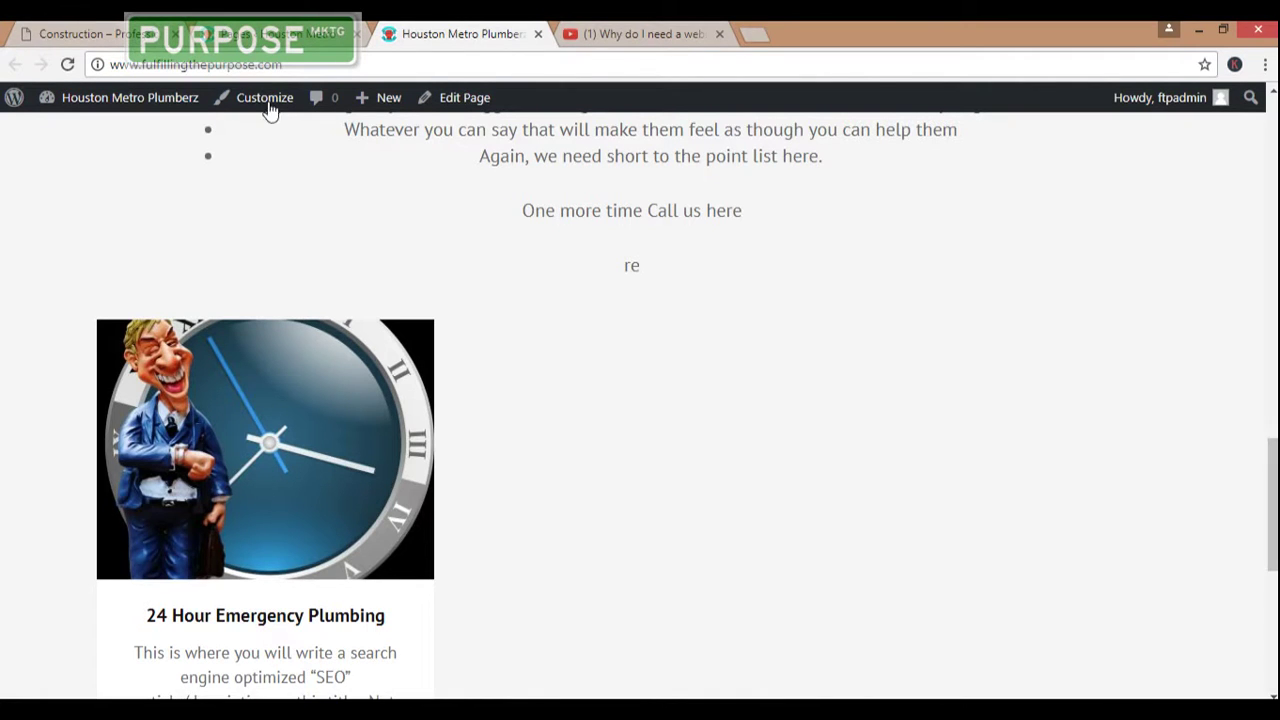
- Open the Home and Commercial Plumbing page for editing and review its article text, sidebar layout and featured image
click(252, 40)
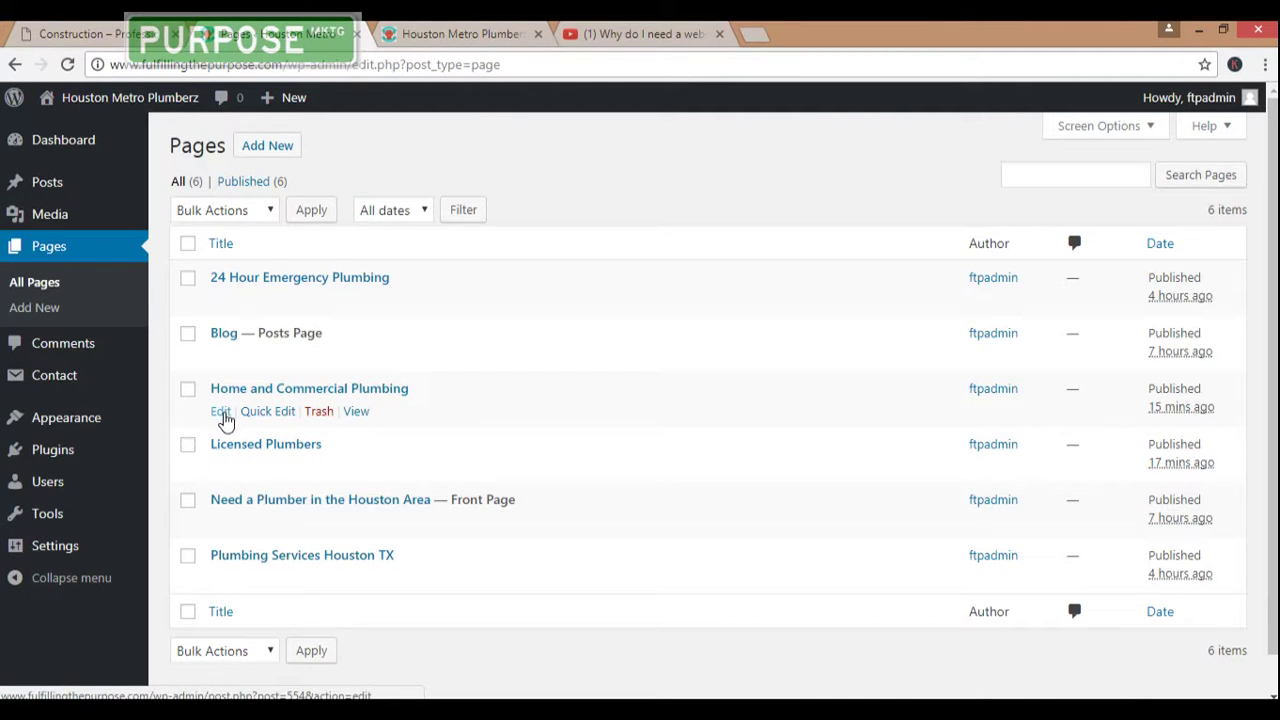
click(223, 415)
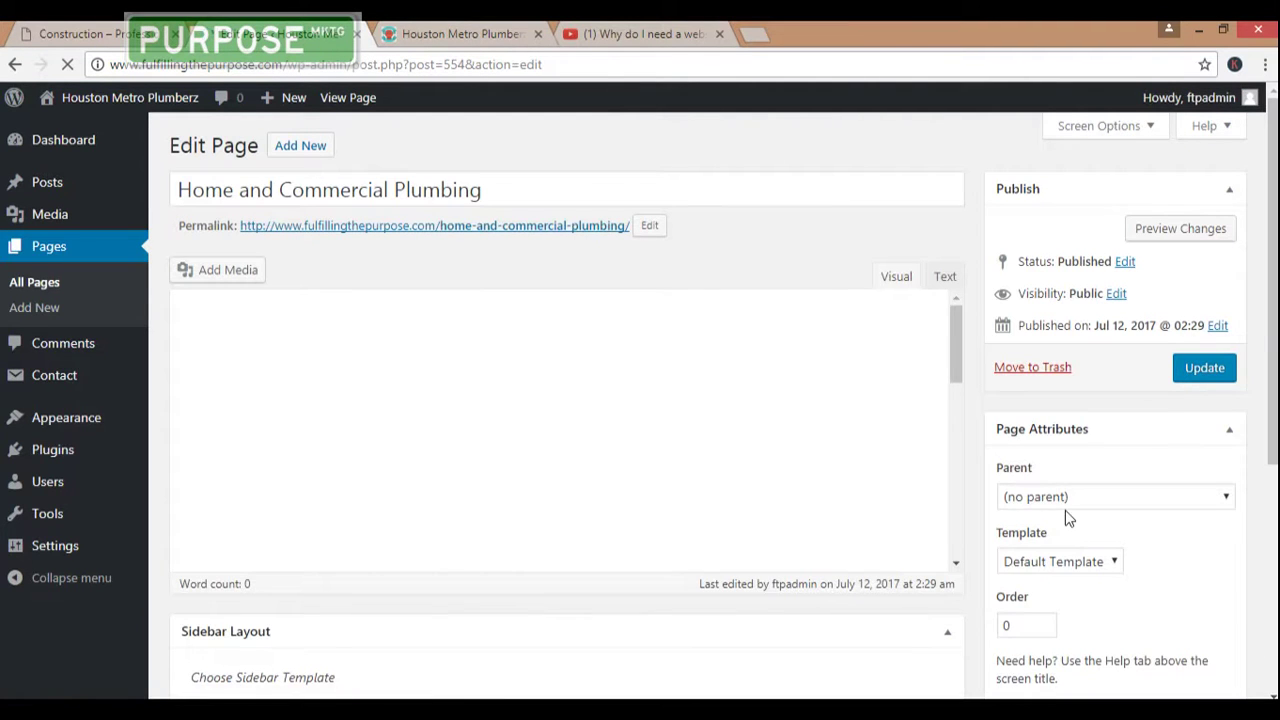
scroll(631, 400, down, 1)
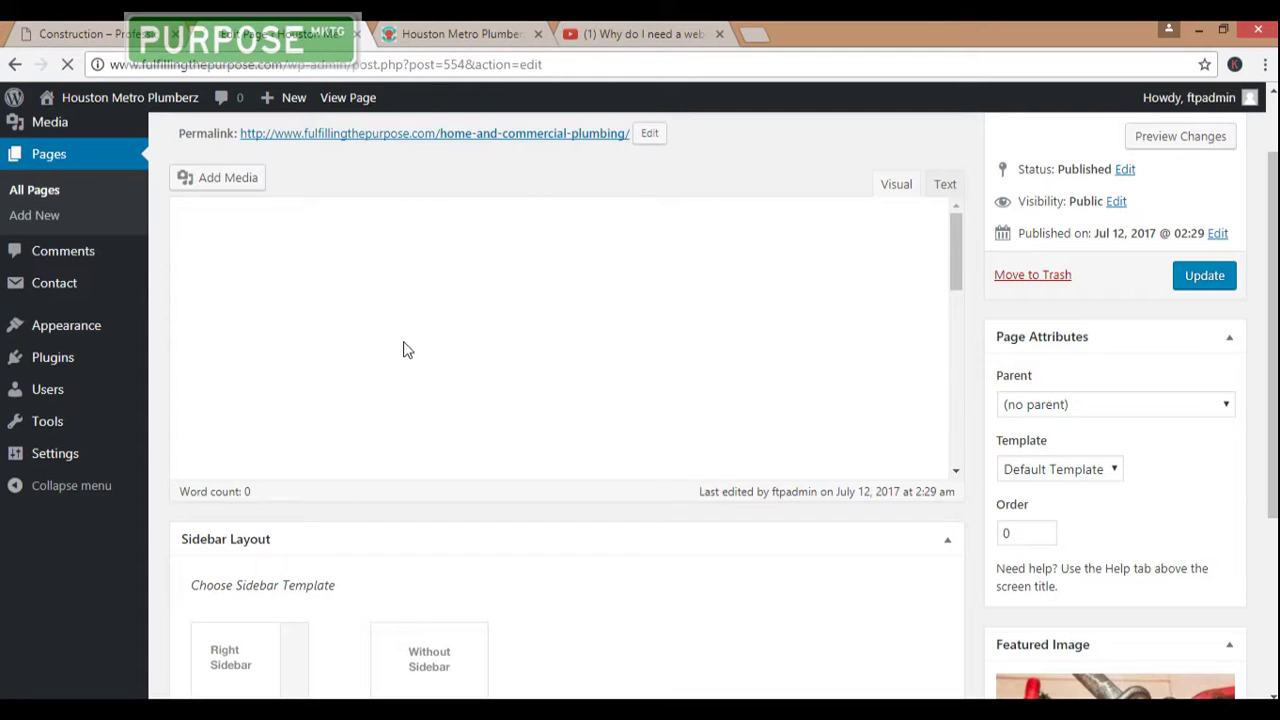
scroll(560, 372, down, 1)
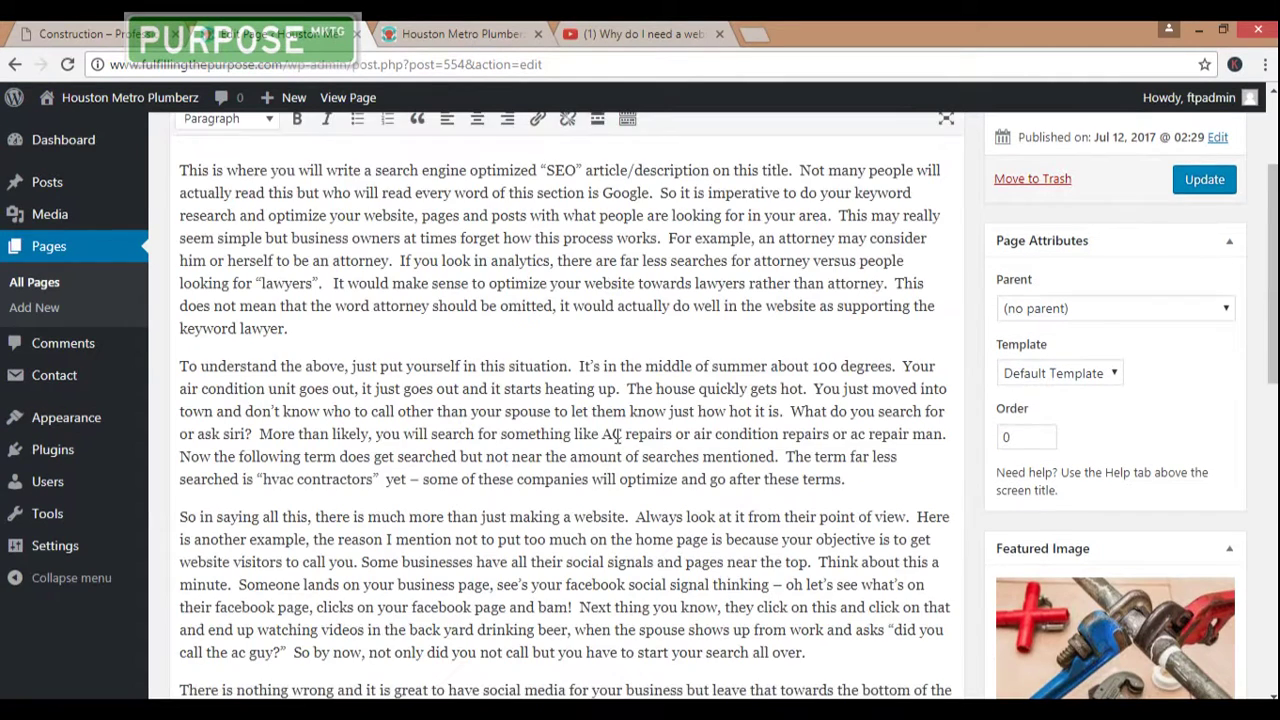
scroll(394, 450, up, 1)
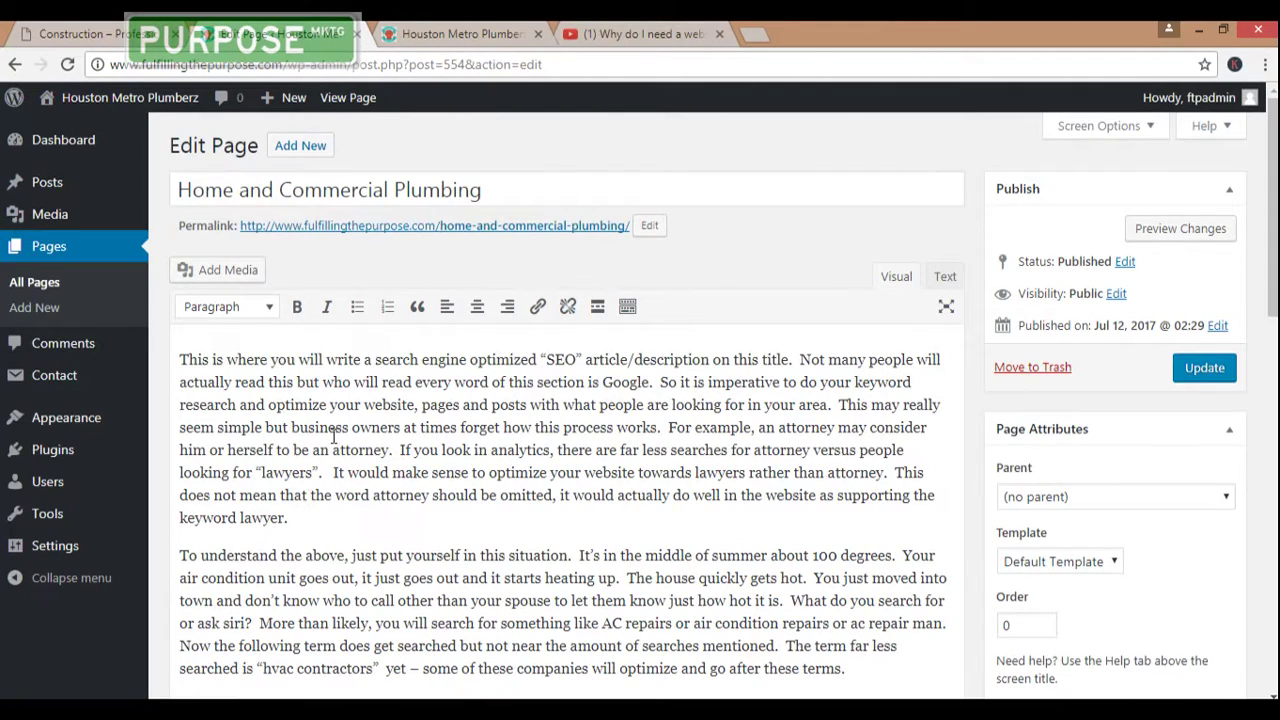
scroll(333, 436, down, 5)
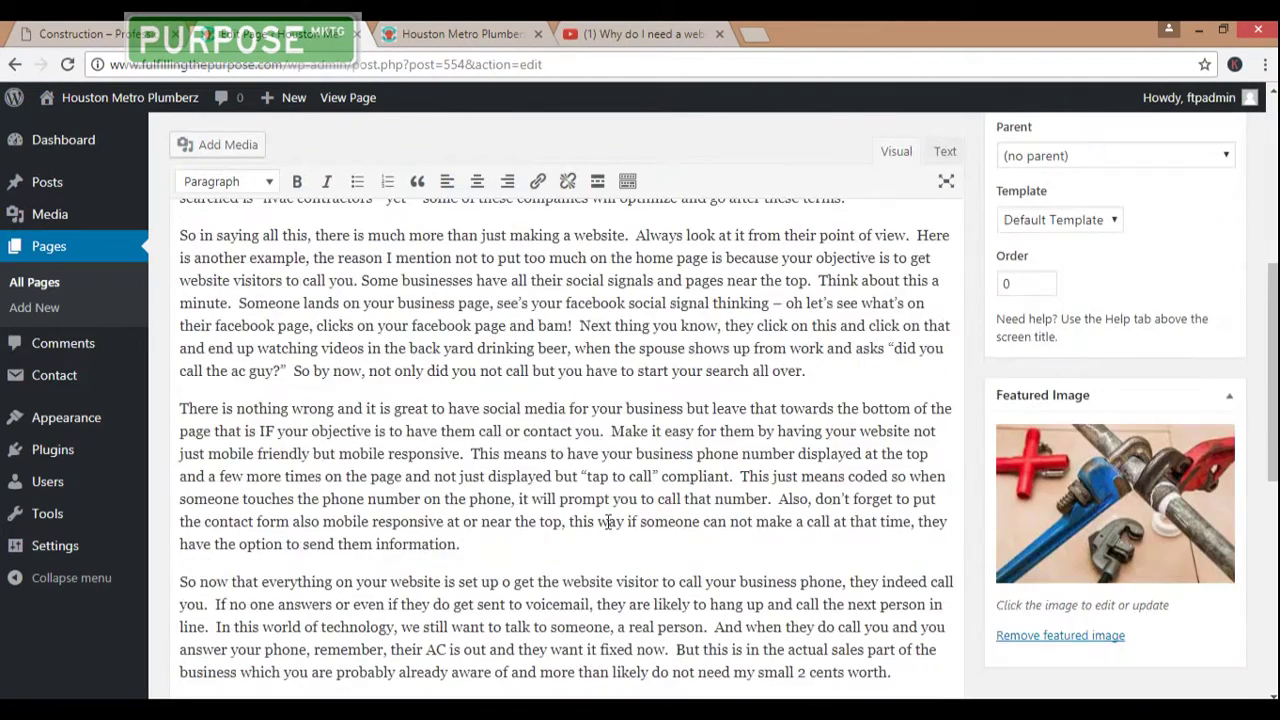
scroll(608, 521, down, 6)
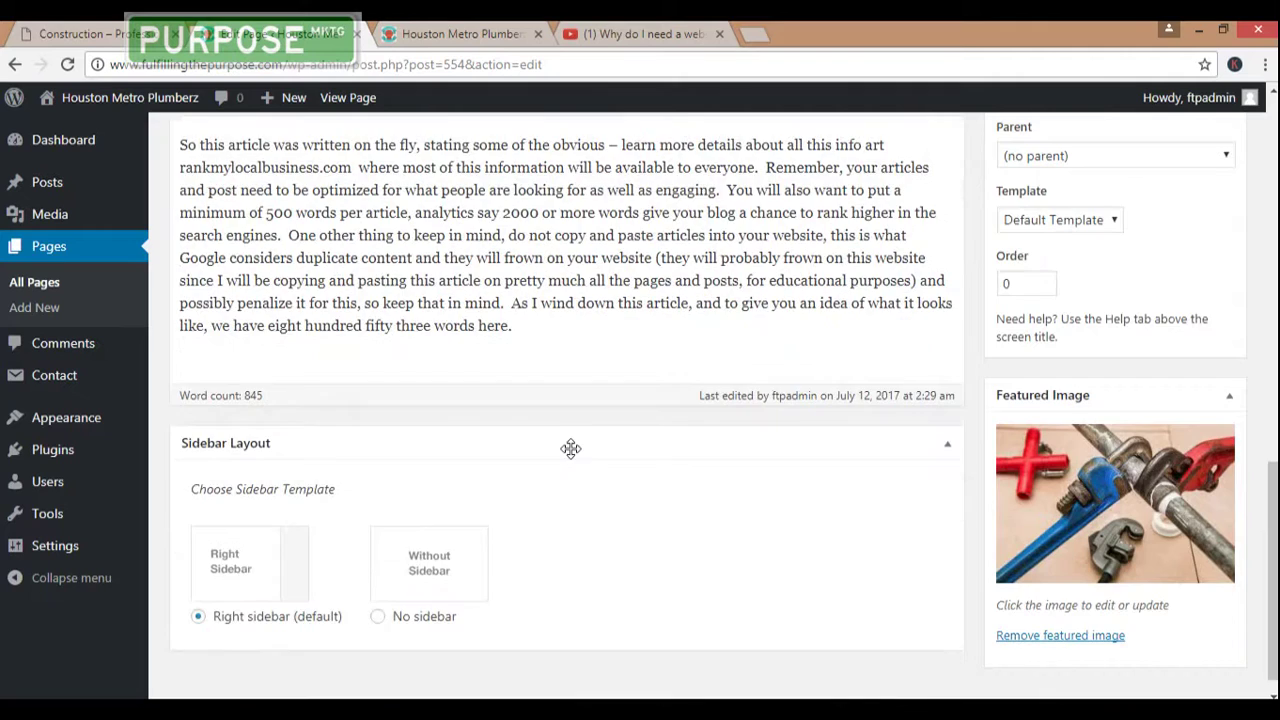
scroll(570, 448, up, 4)
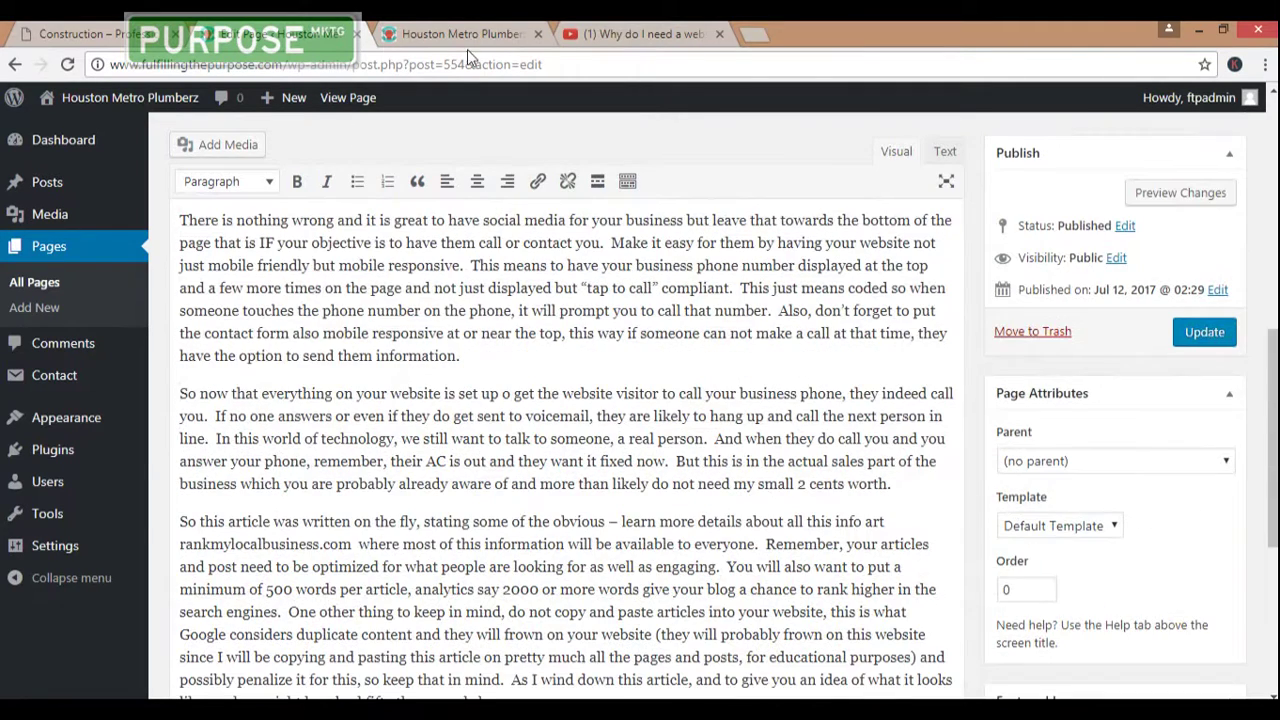
- Review the live home page's About section, and recheck the text and featured image in the Home and Commercial Plumbing editor
click(451, 34)
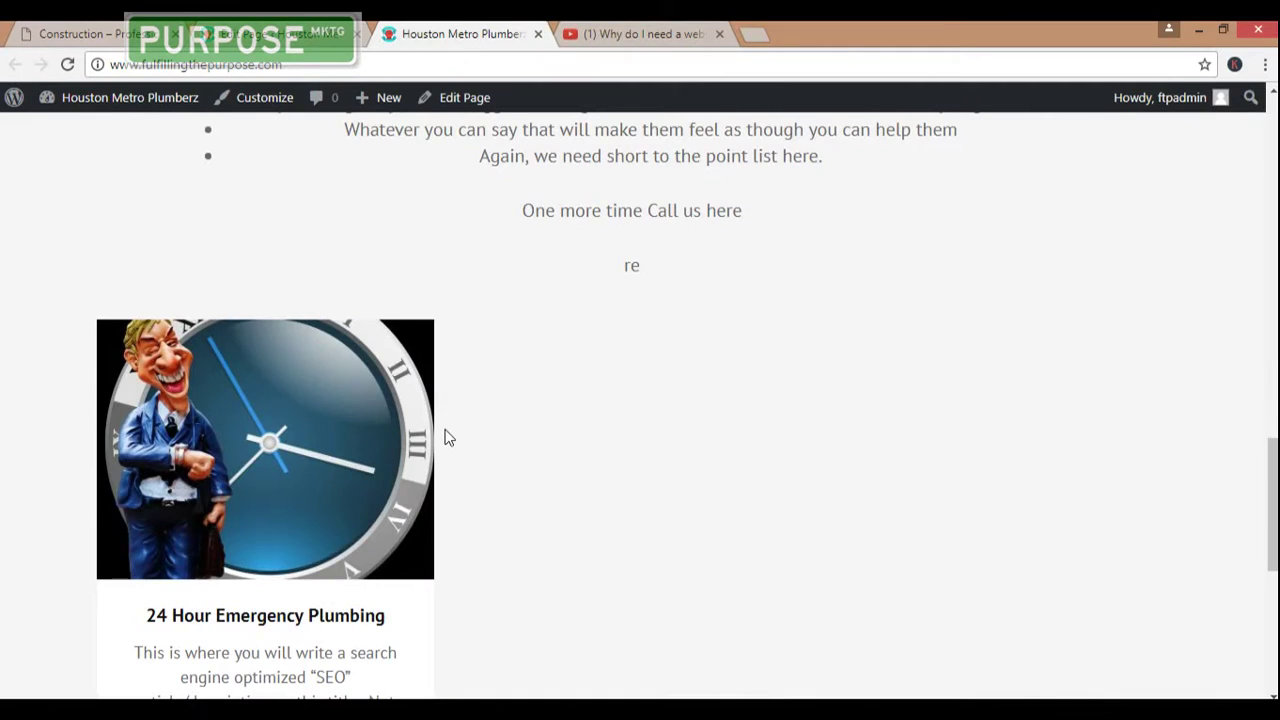
scroll(447, 437, up, 7)
scroll(609, 526, down, 1)
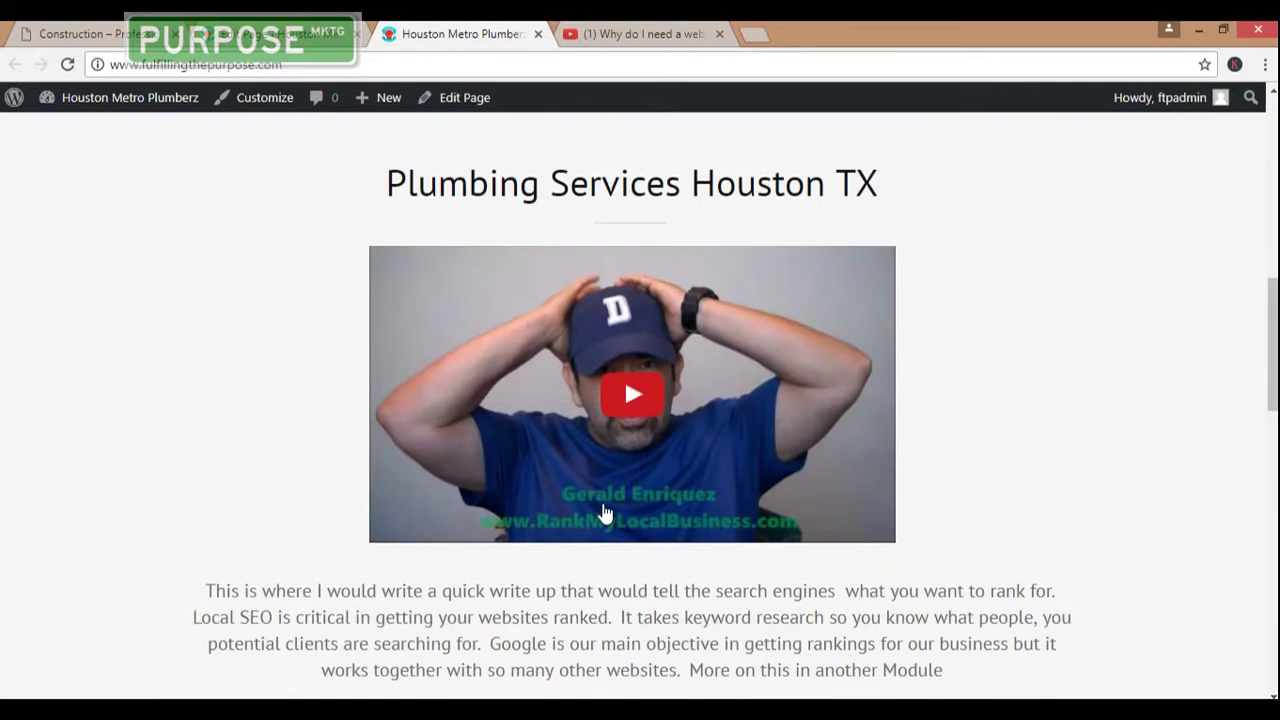
scroll(633, 471, down, 7)
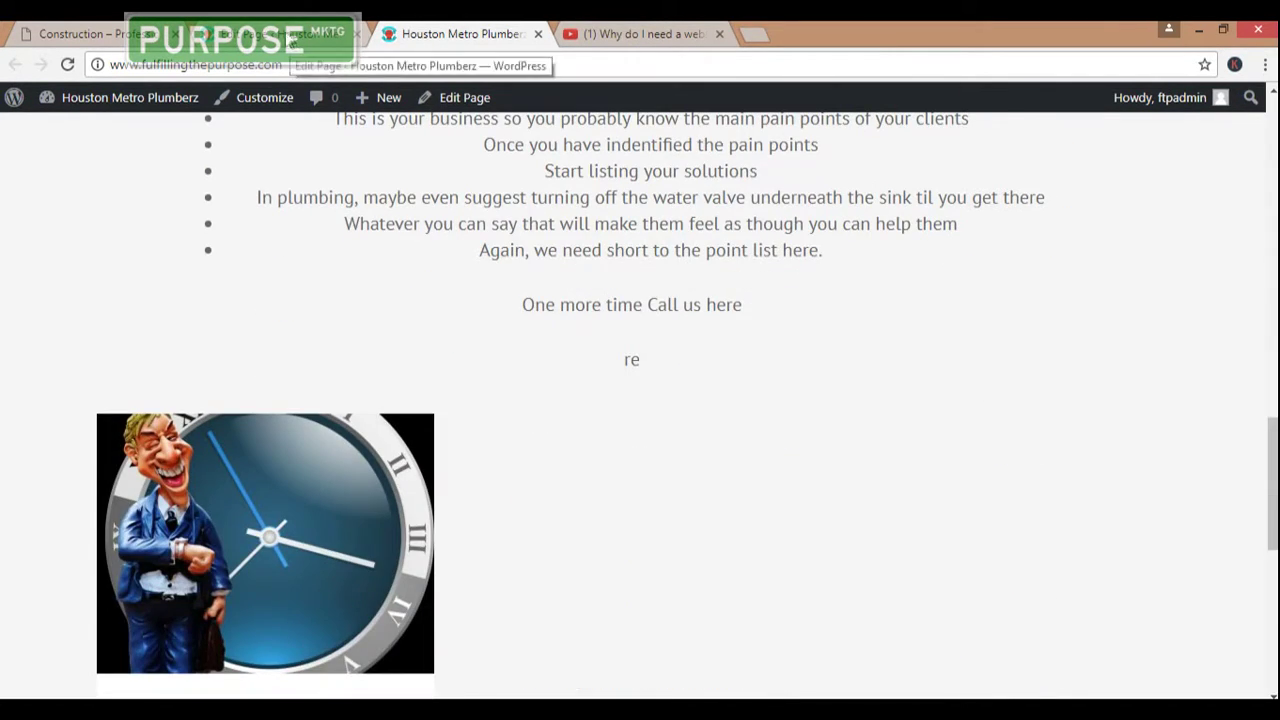
click(288, 42)
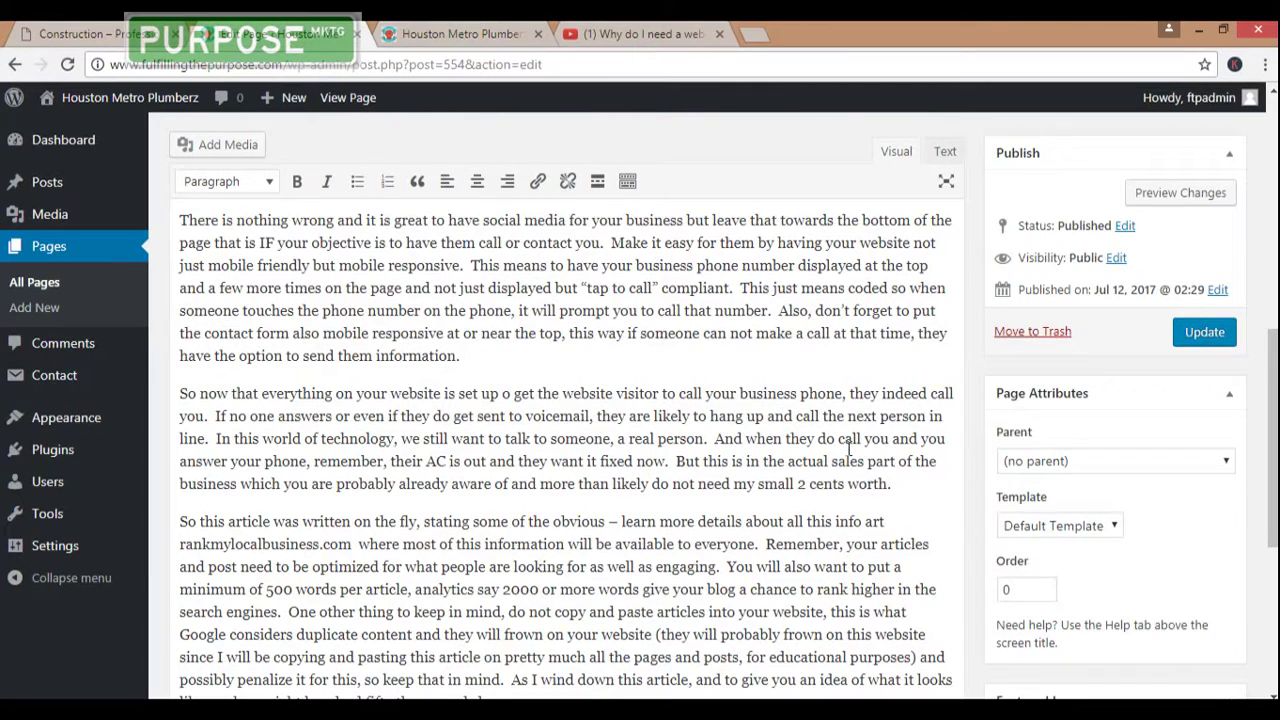
scroll(849, 447, down, 4)
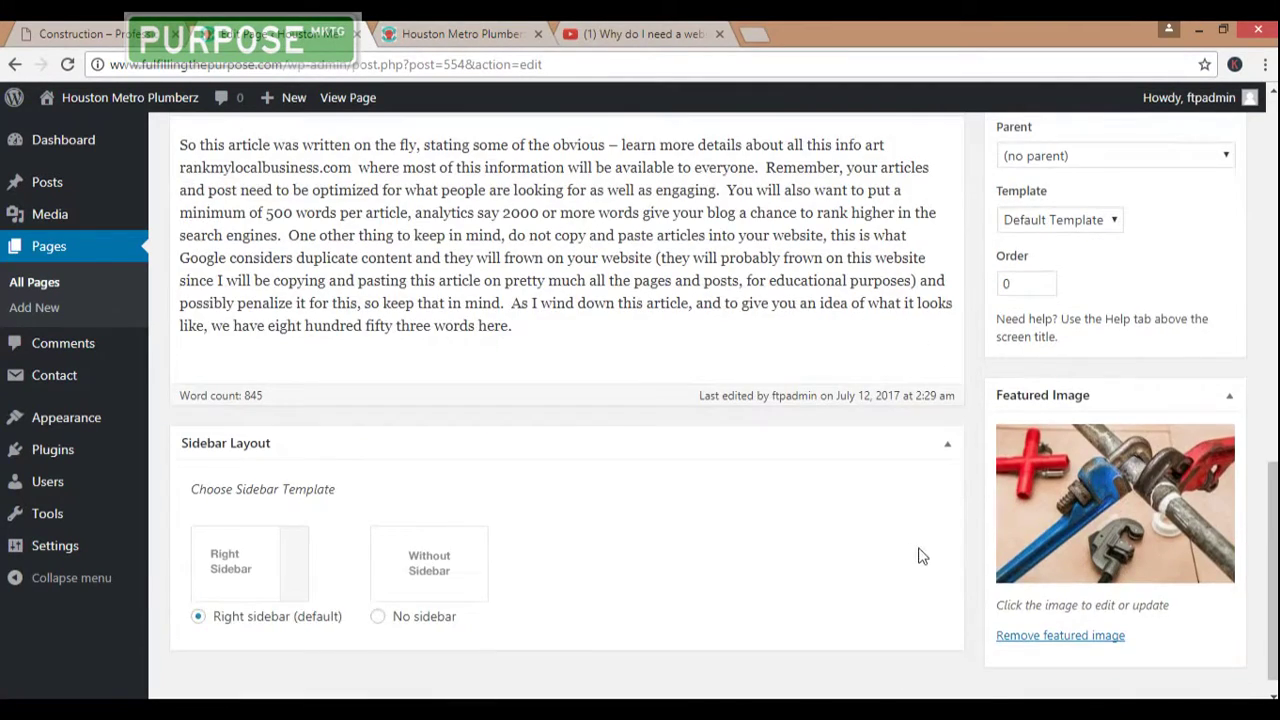
scroll(921, 556, up, 5)
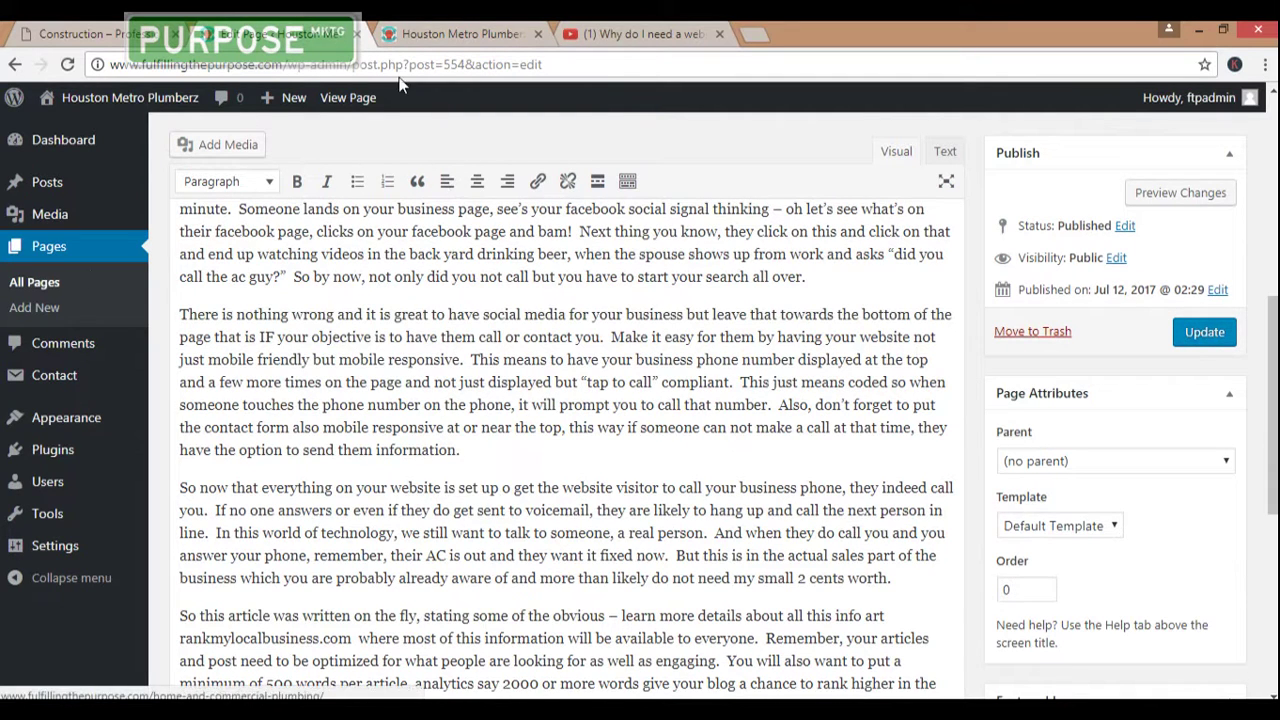
- Open the About Section of the Home Page Settings in the theme customizer
mouse_move(58, 388)
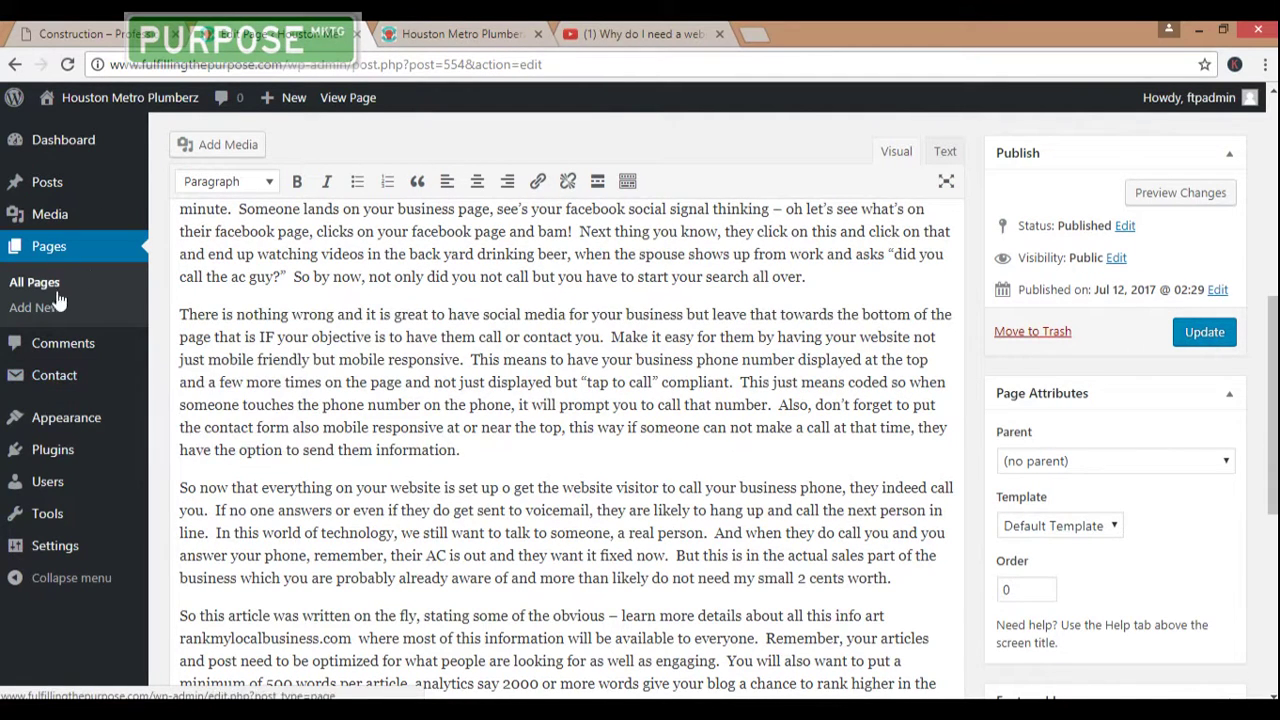
mouse_move(95, 427)
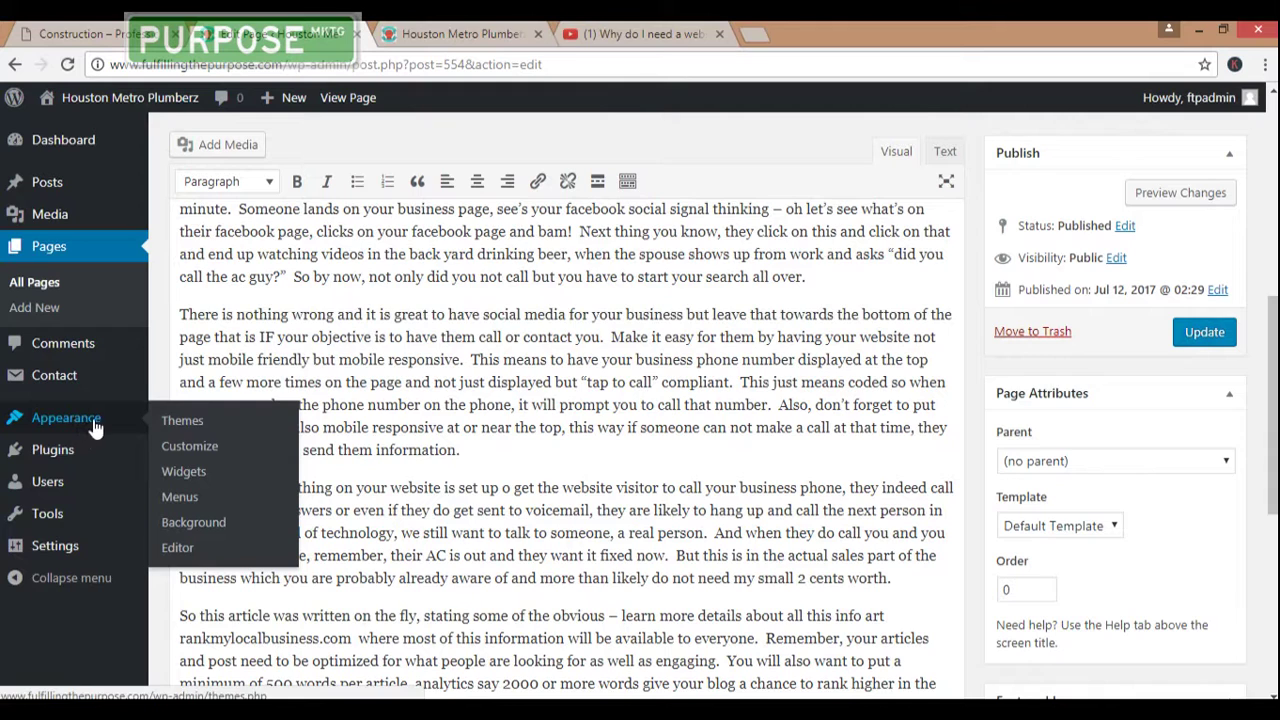
click(188, 446)
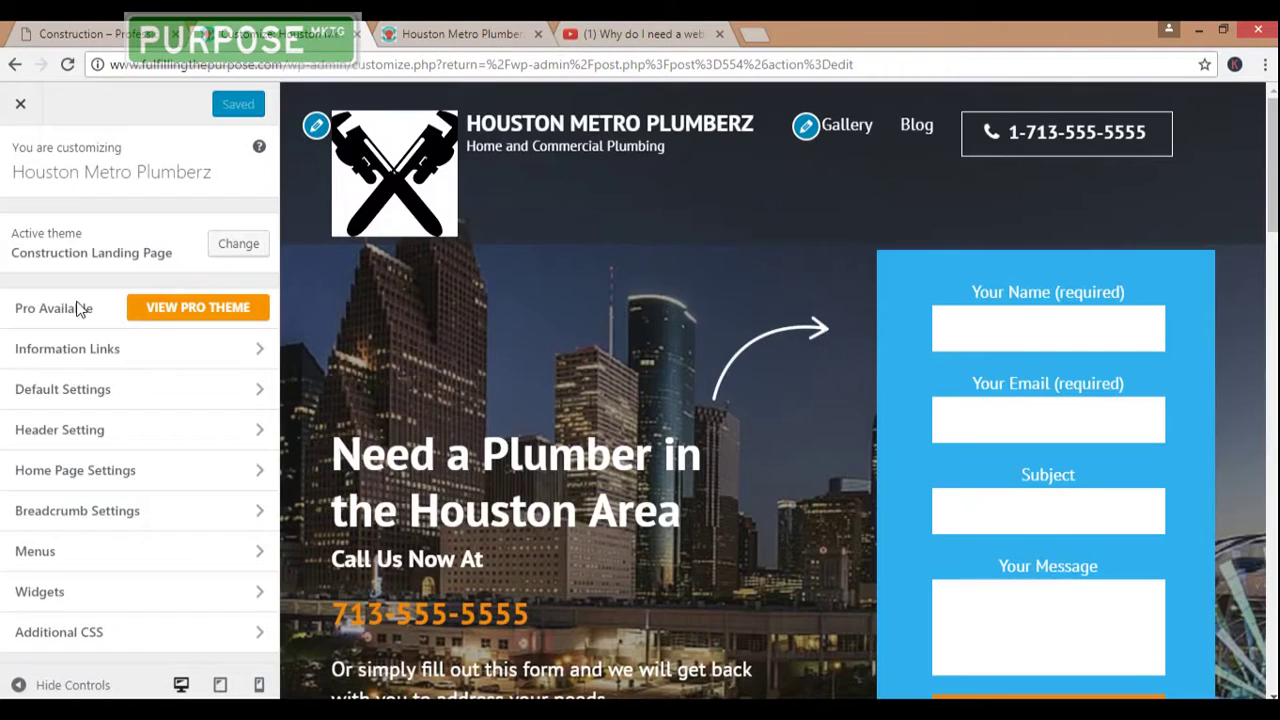
click(99, 481)
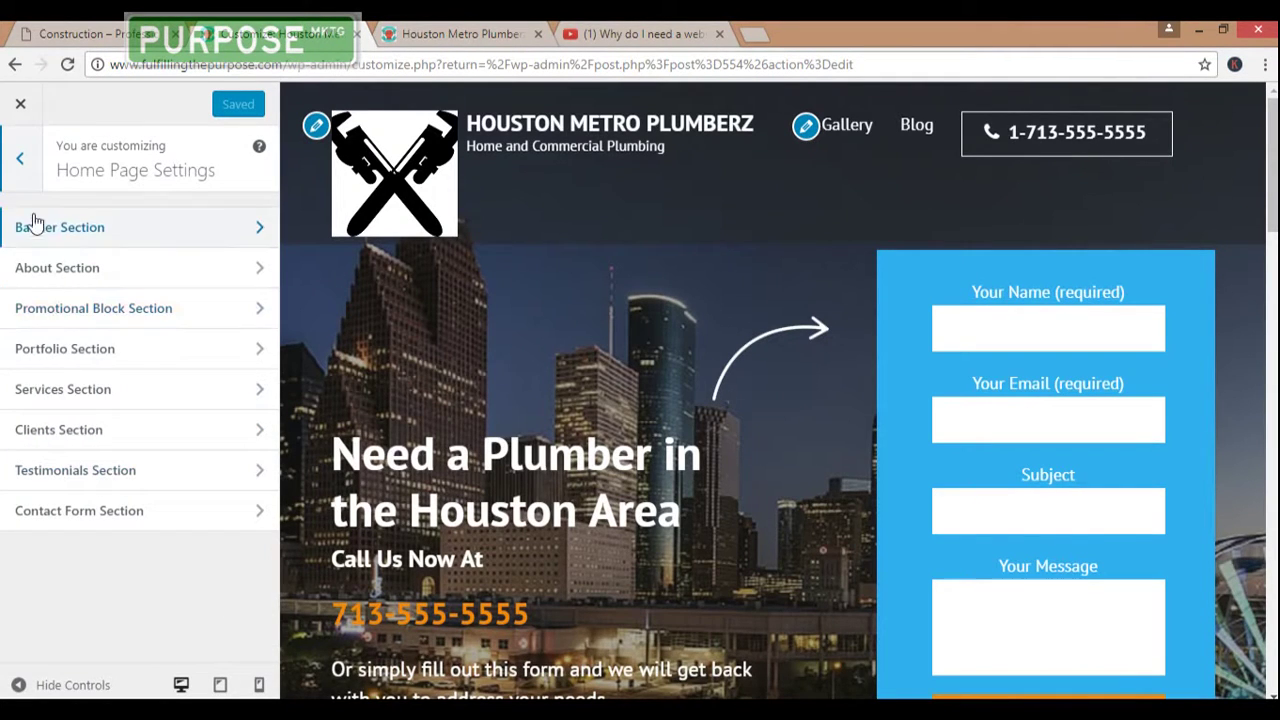
click(84, 283)
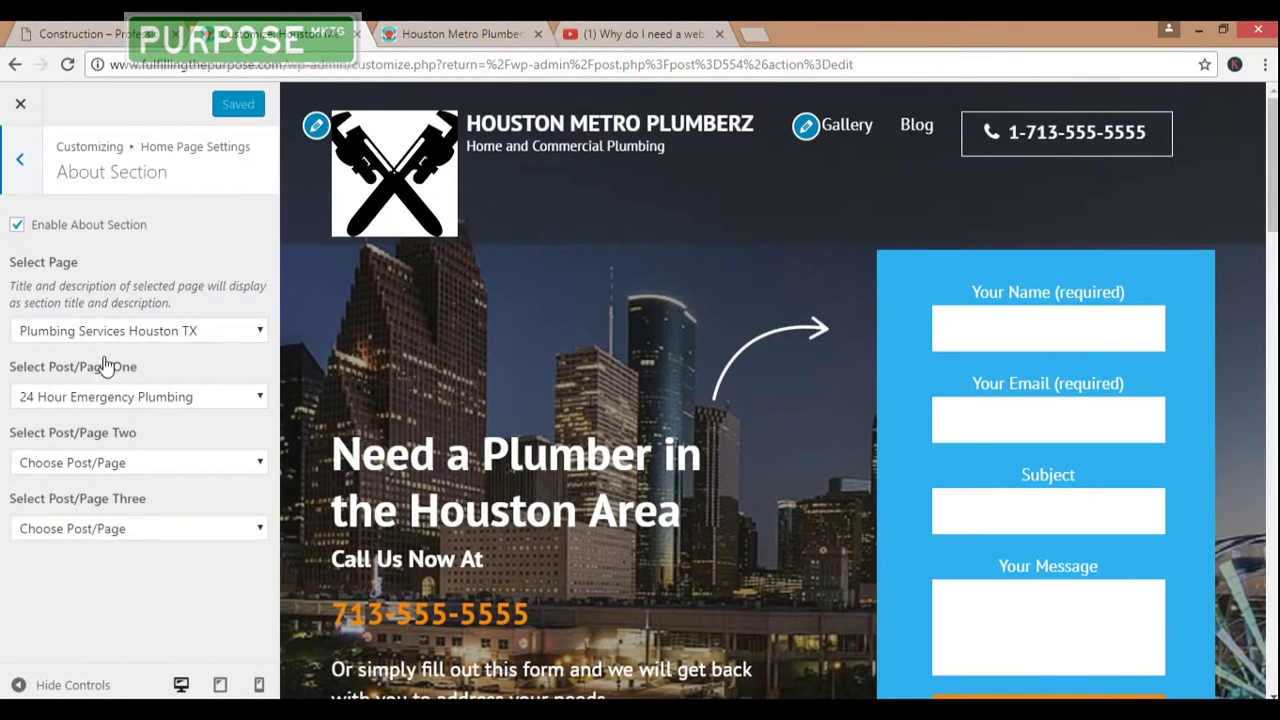
- Assign Licensed Plumbers as the About section's second post/page and Home and Commercial Plumbing as the third
click(261, 465)
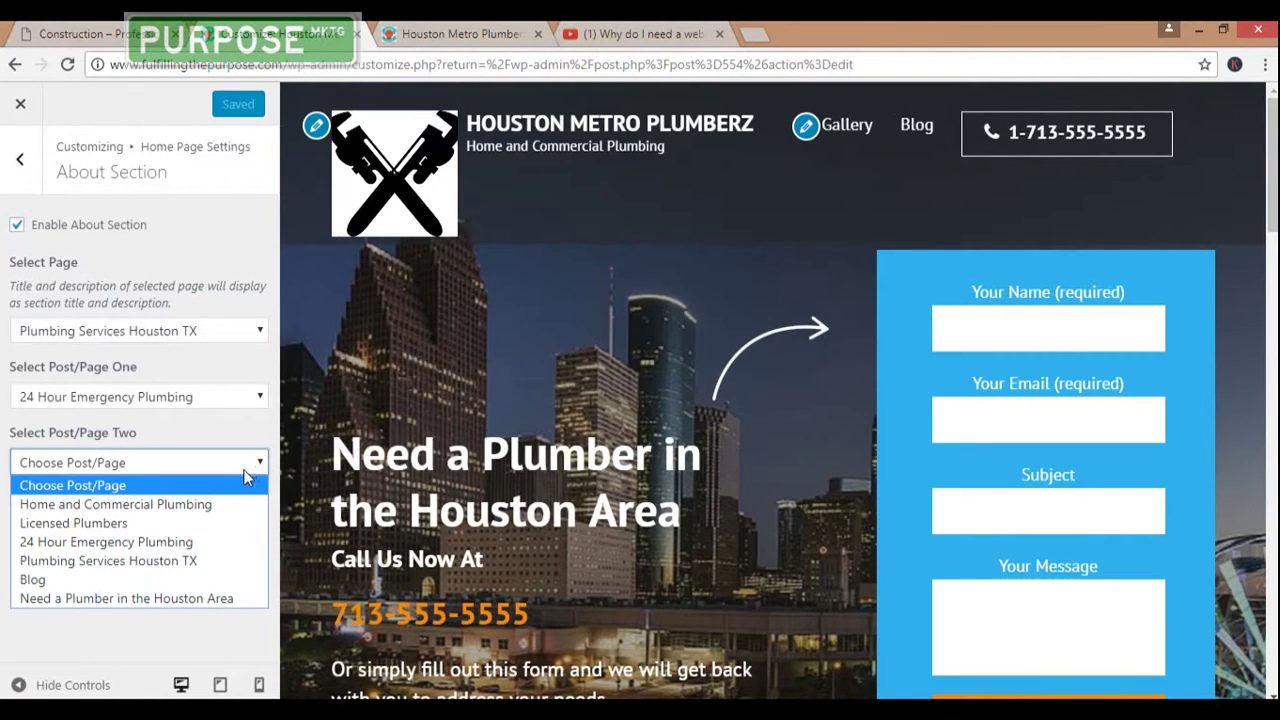
click(128, 524)
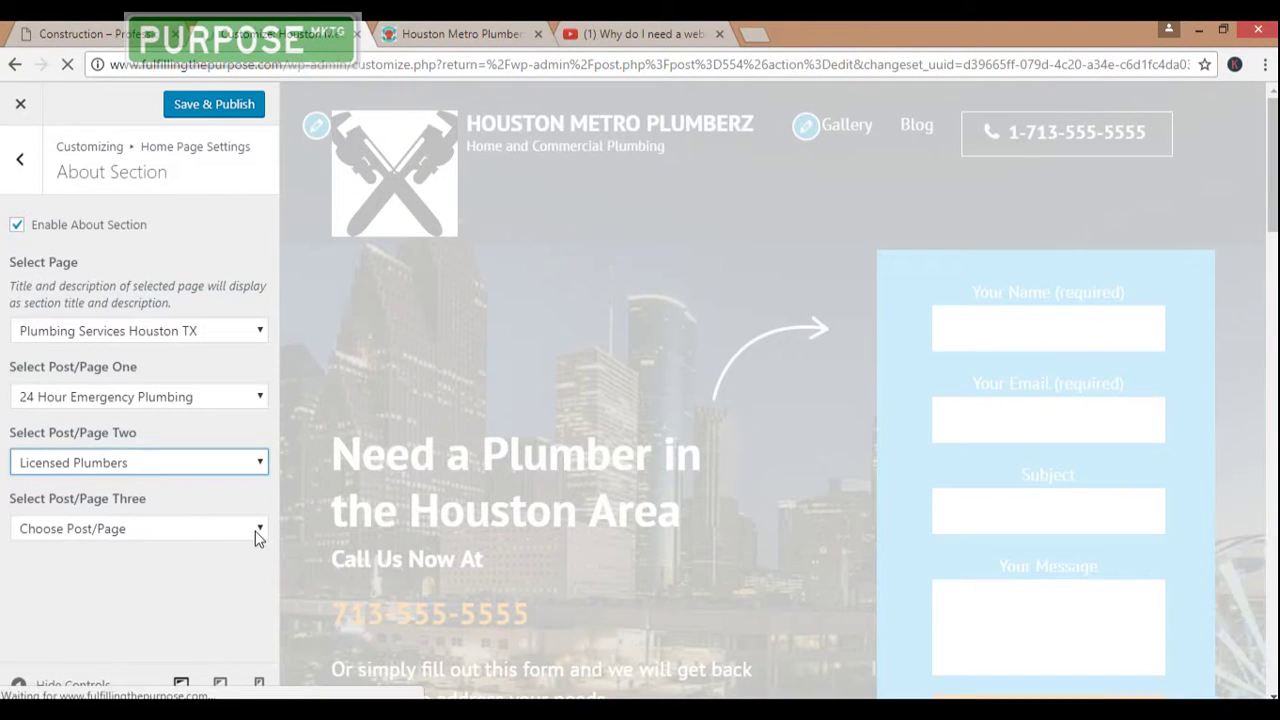
click(256, 535)
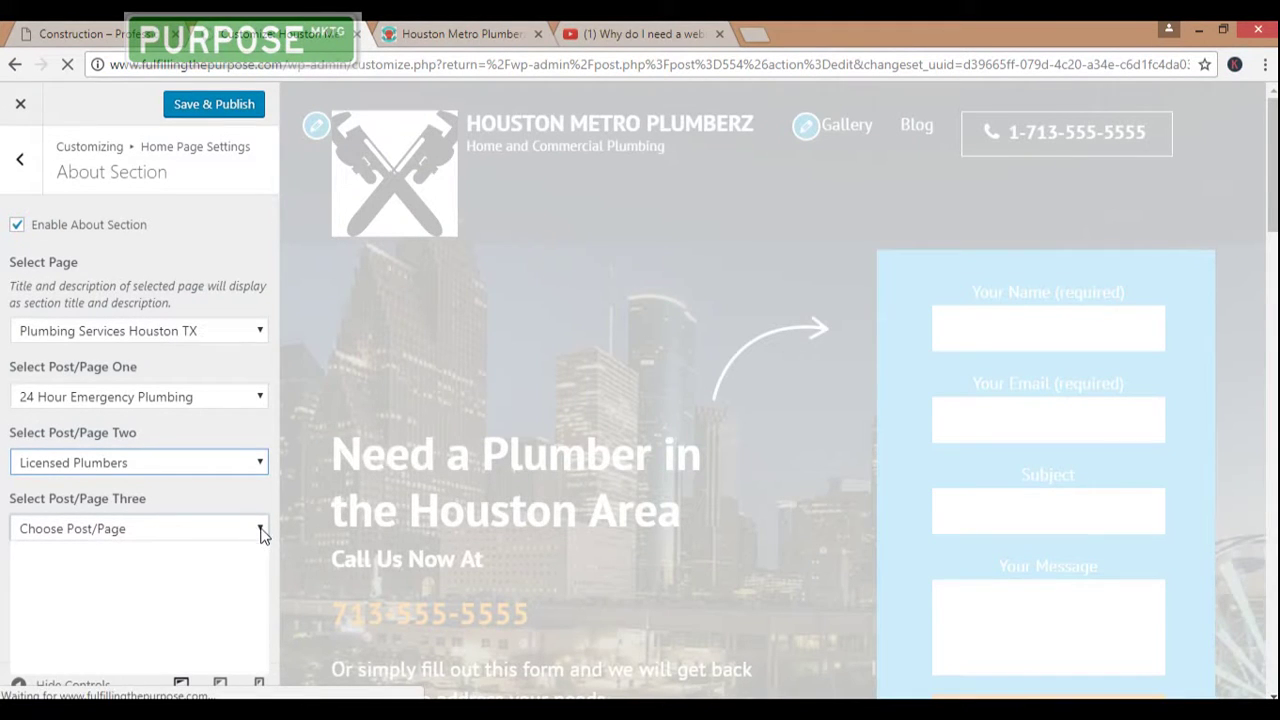
click(260, 535)
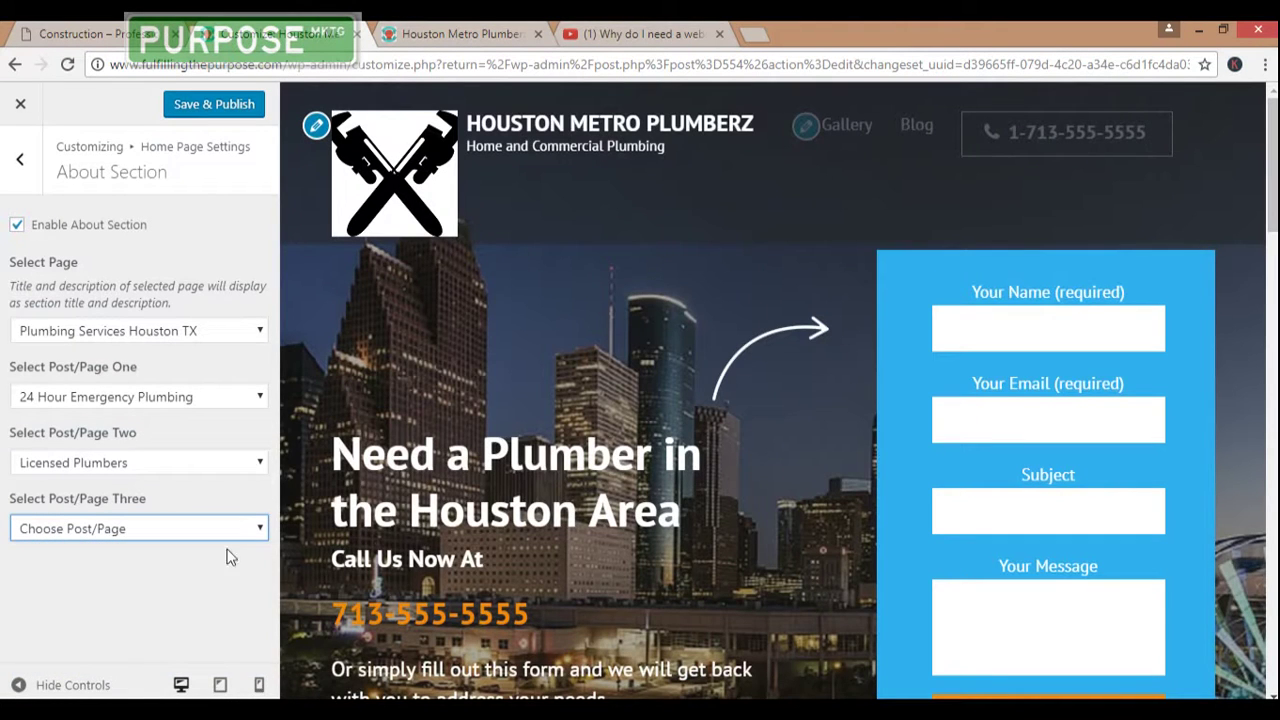
click(260, 531)
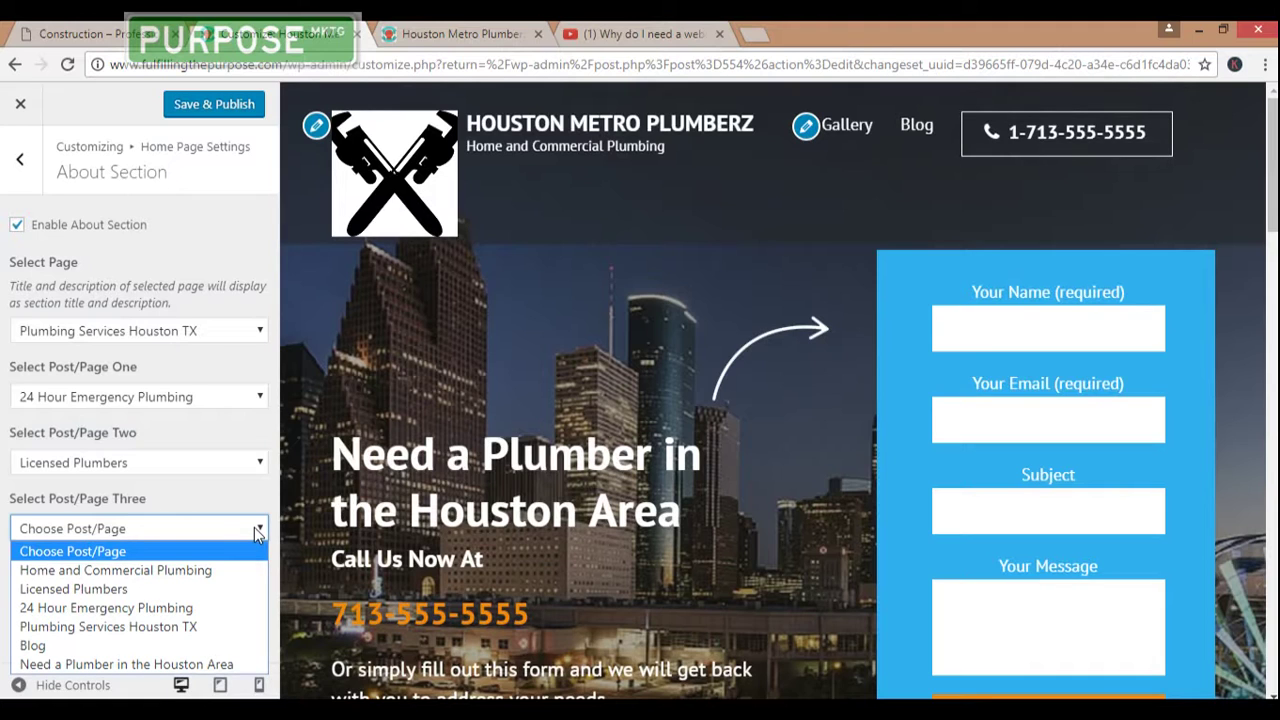
click(177, 570)
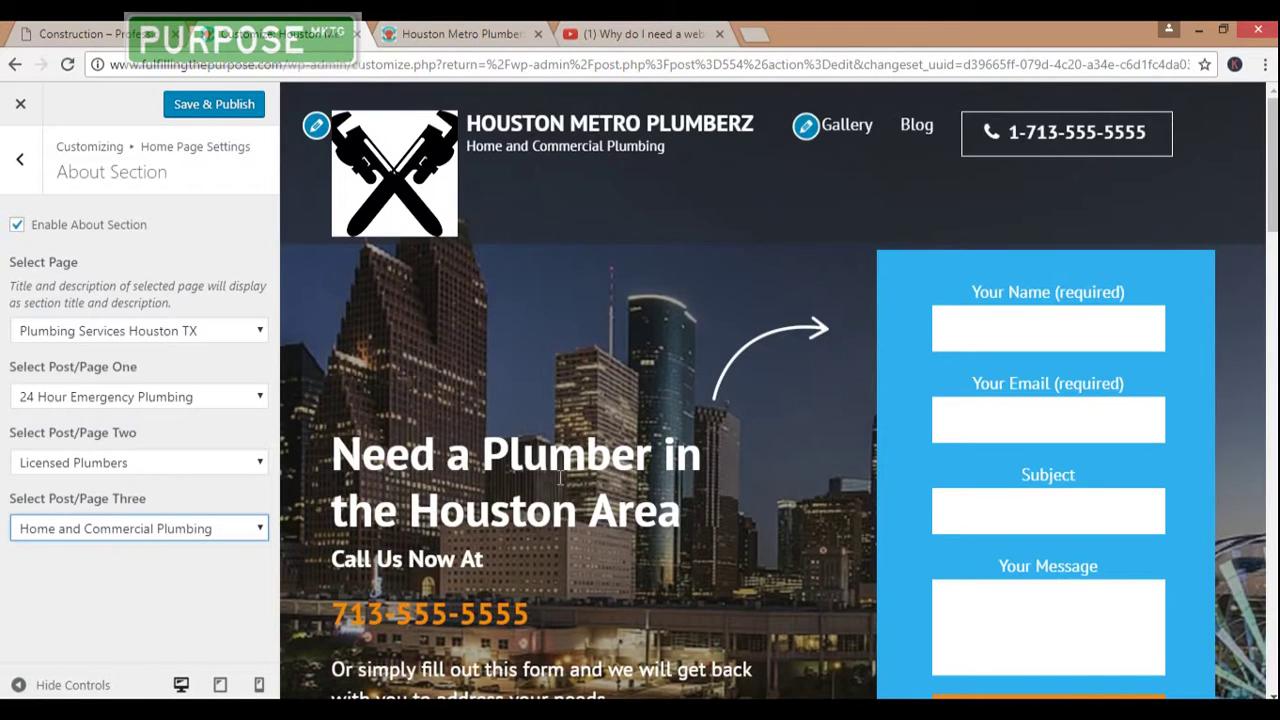
- Check the three About blocks in the customizer preview, and save and publish the changes
scroll(575, 497, down, 10)
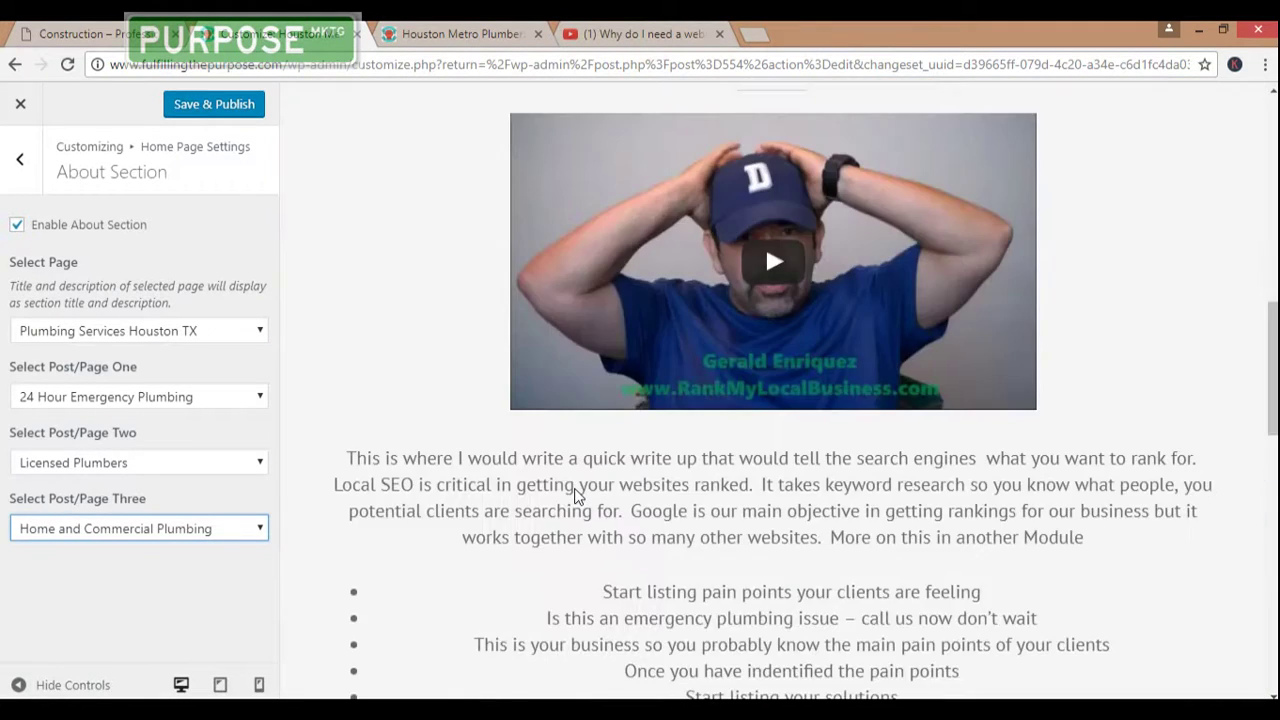
scroll(534, 507, down, 3)
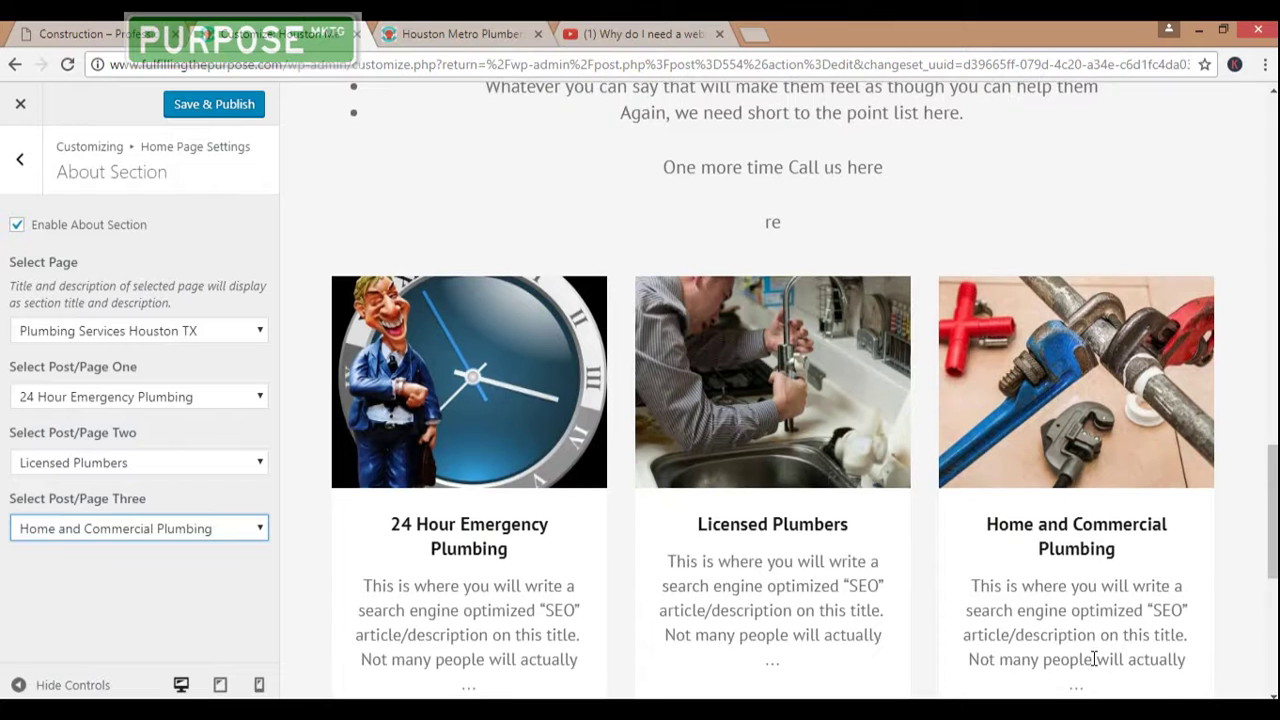
scroll(1080, 630, down, 1)
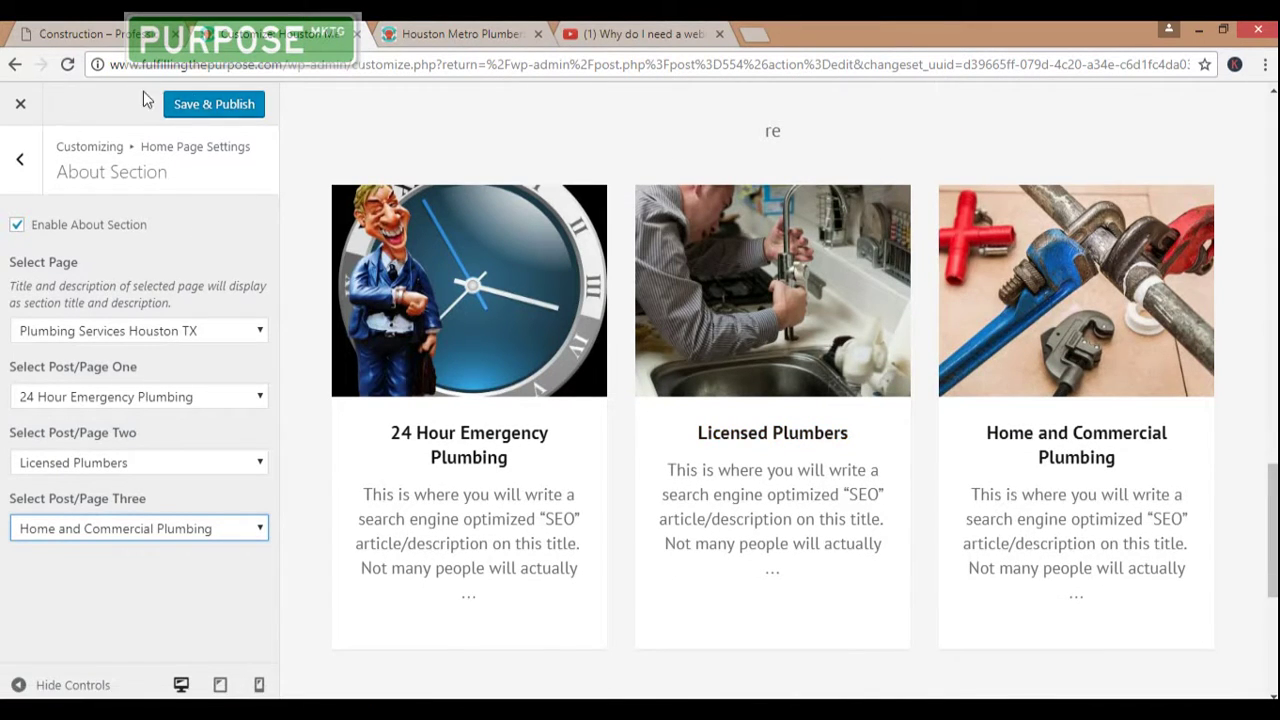
click(214, 106)
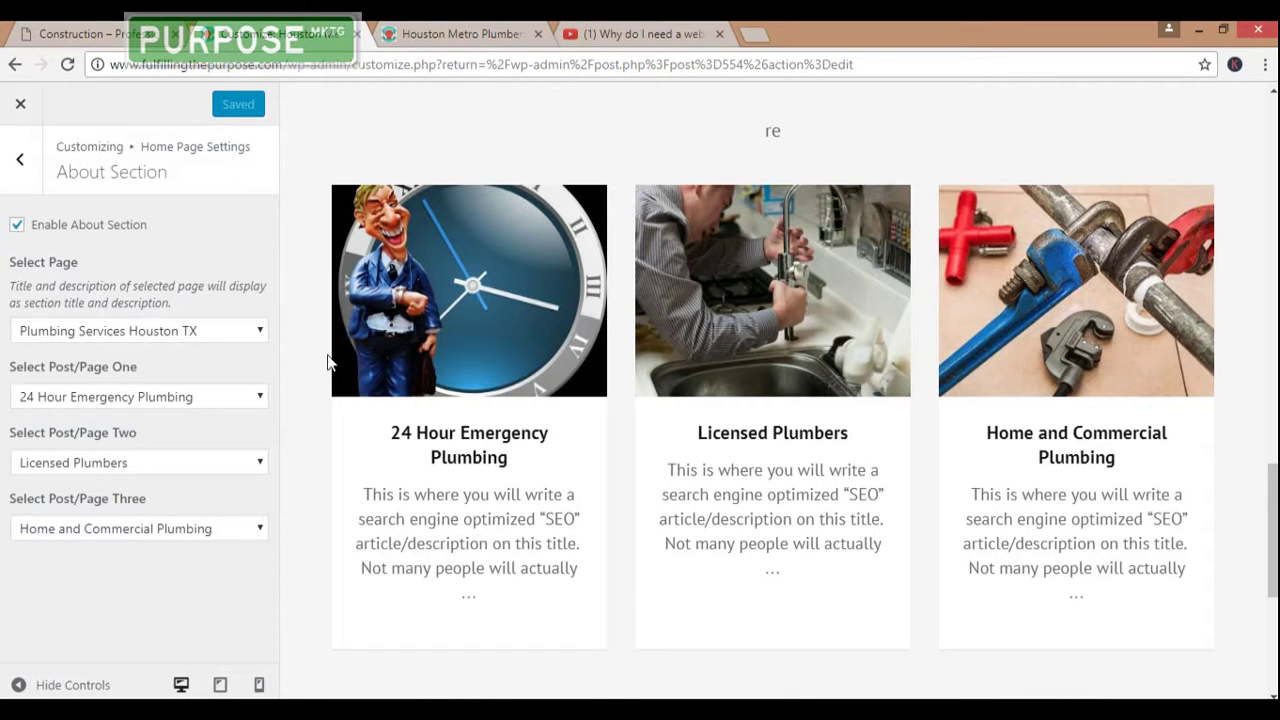
- Reload the live home page and look over its banner and the Plumbing Services Houston TX heading
click(449, 37)
scroll(605, 370, up, 15)
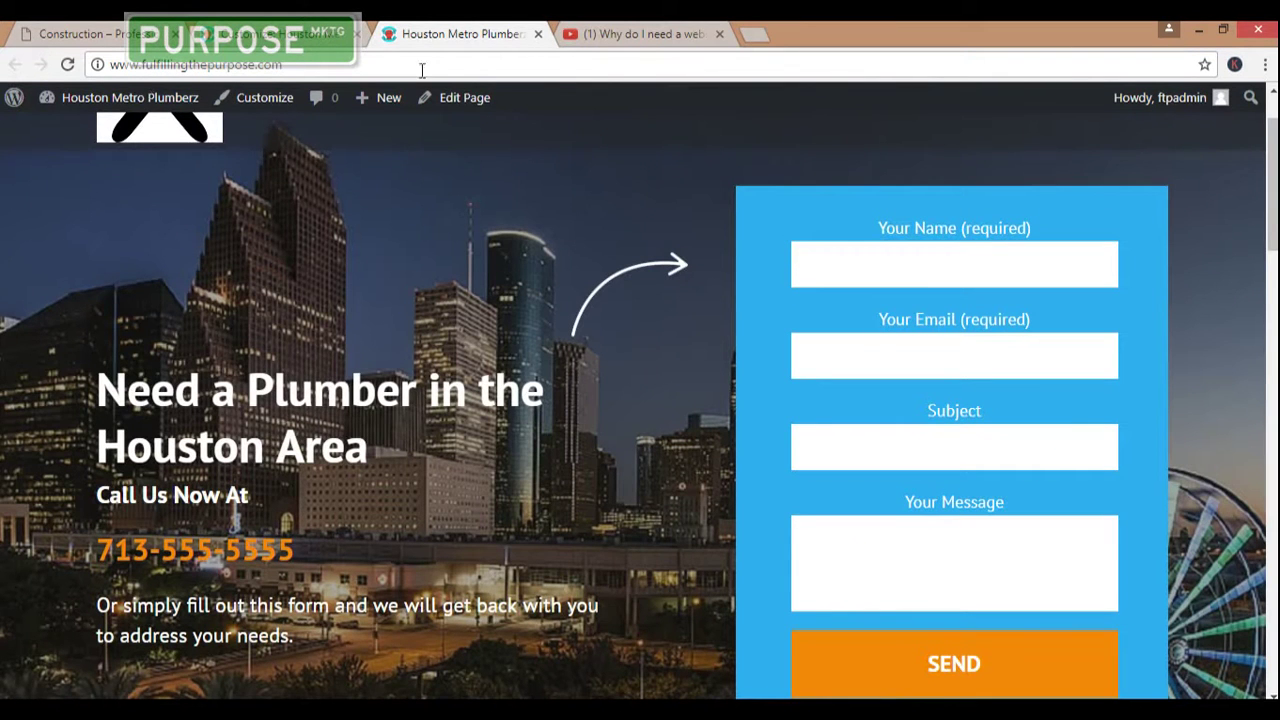
click(67, 64)
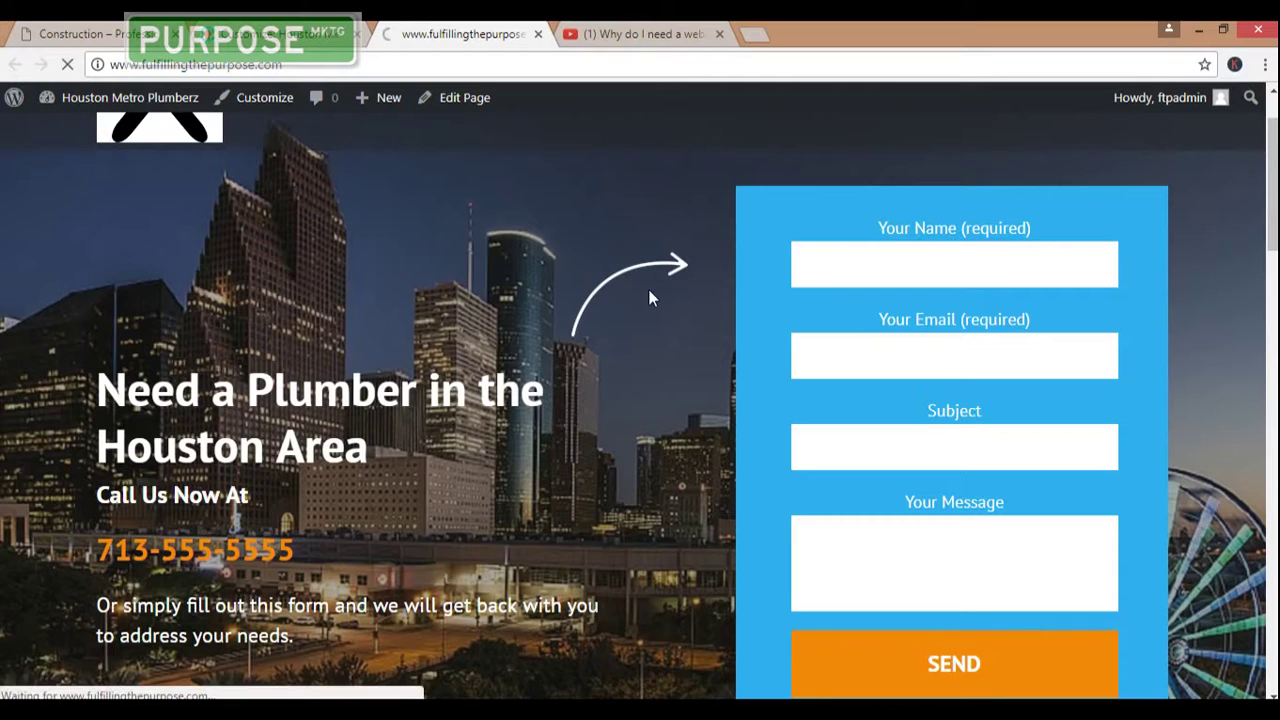
scroll(614, 335, down, 4)
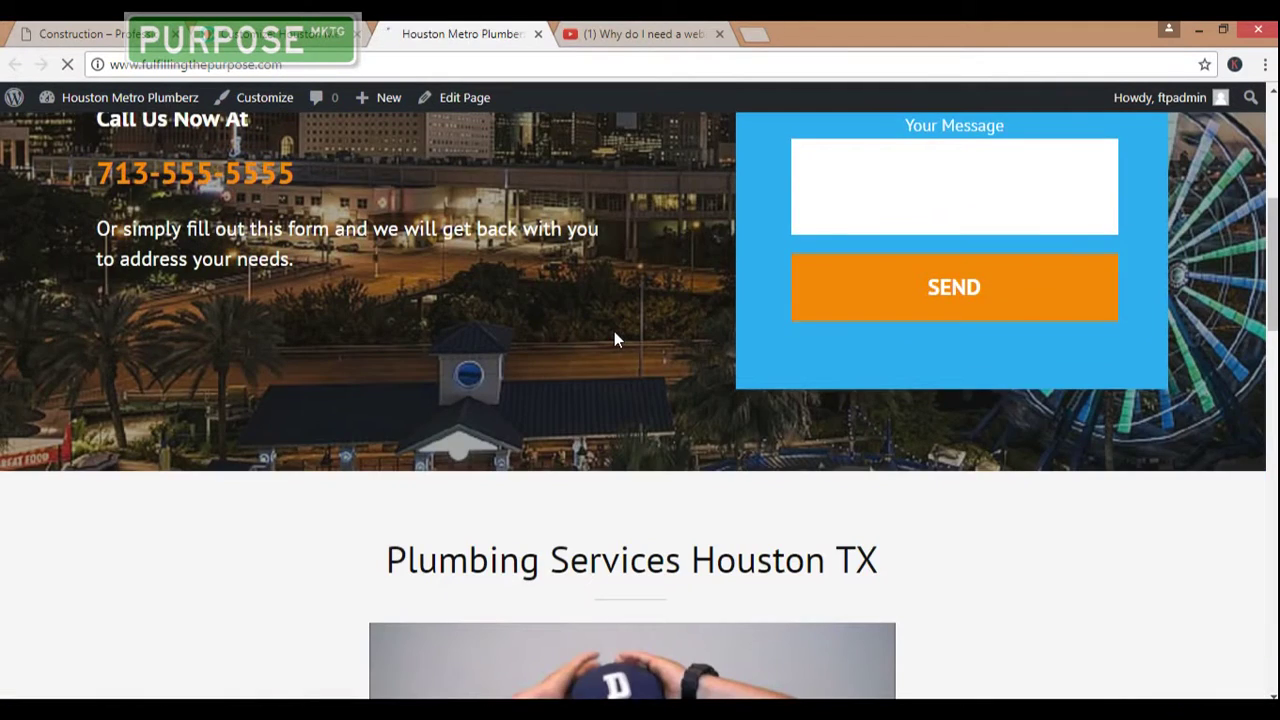
scroll(640, 358, down, 1)
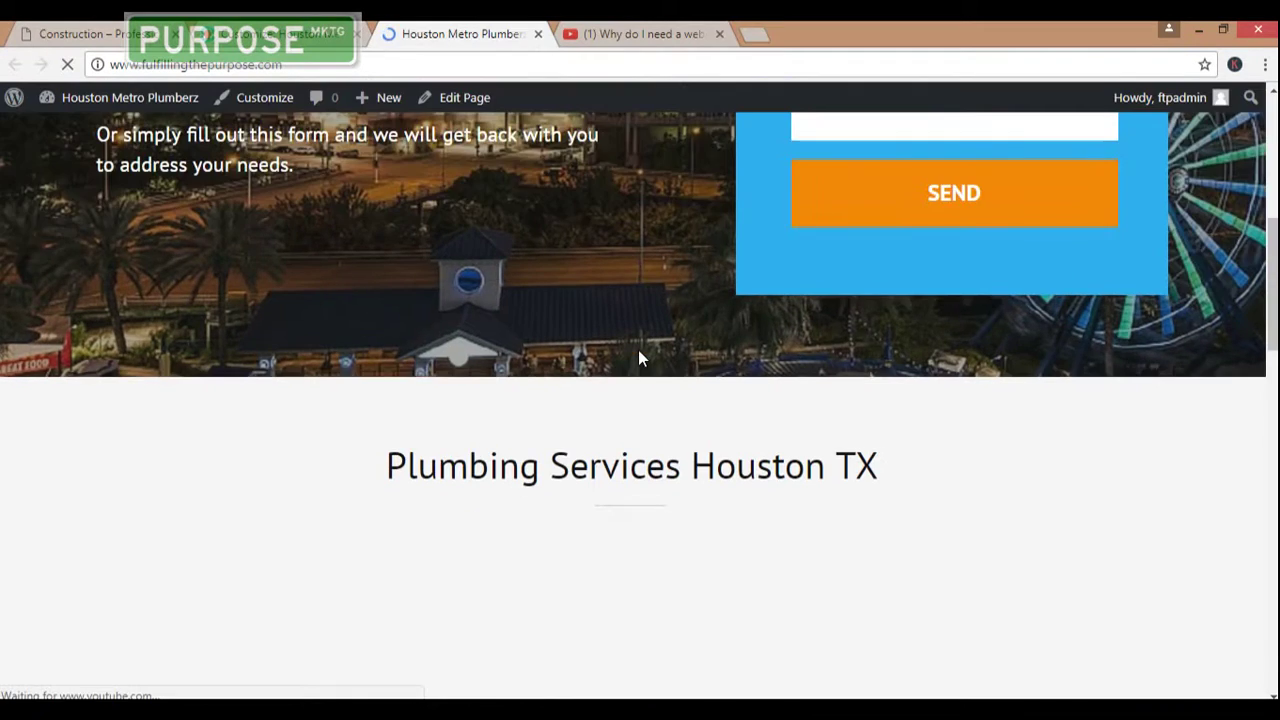
scroll(640, 358, up, 3)
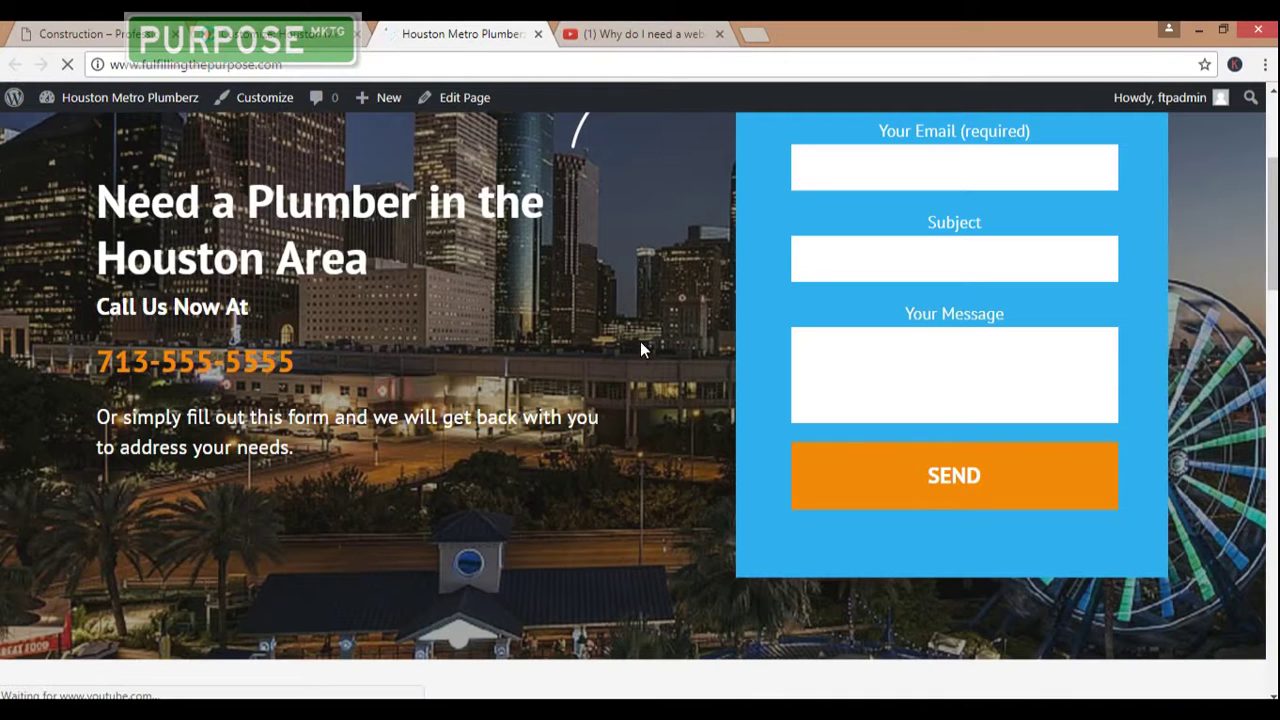
scroll(650, 365, down, 1)
scroll(670, 383, down, 2)
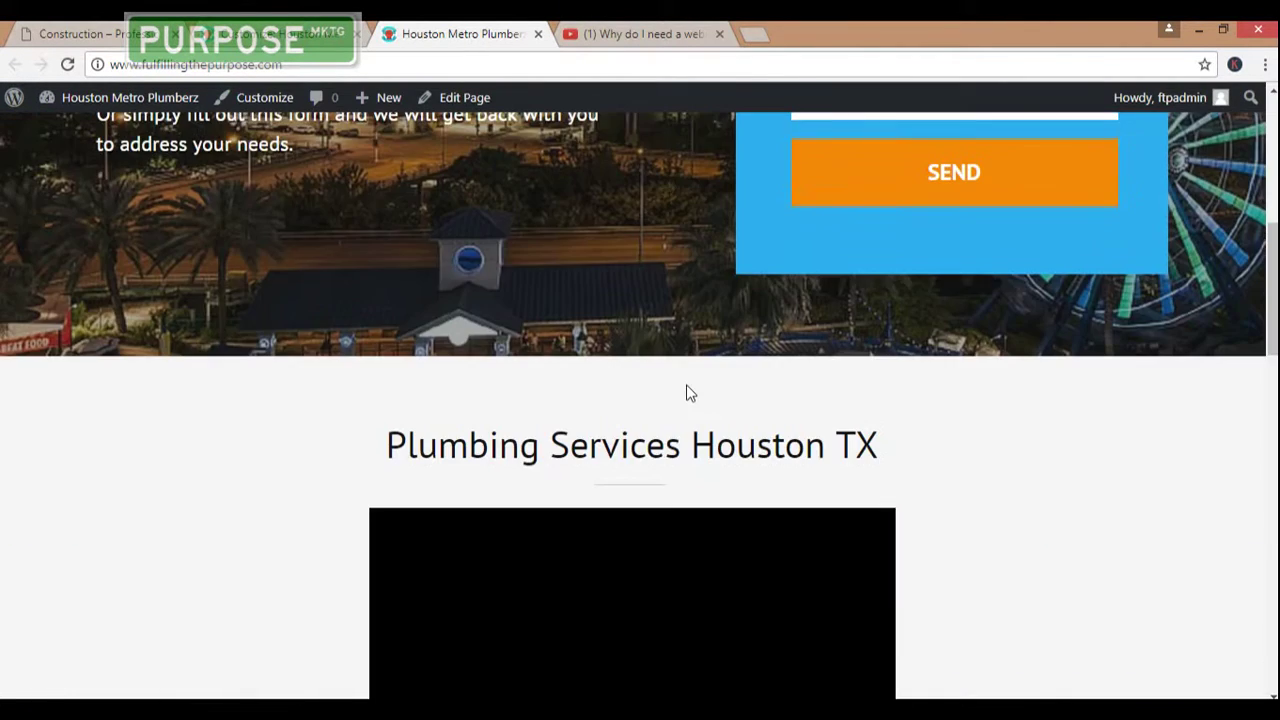
- Review the live home page's About text and its three plumbing blocks, and return to the page header
scroll(686, 393, down, 8)
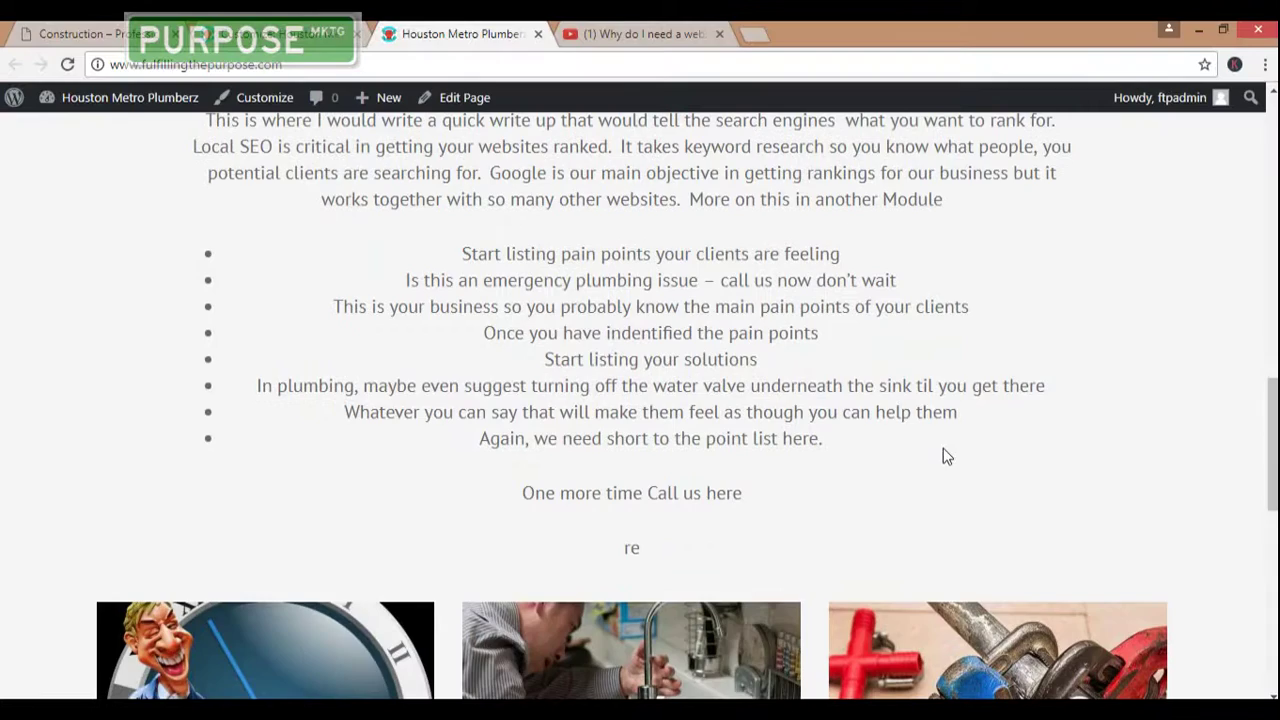
scroll(846, 429, down, 1)
scroll(371, 557, up, 5)
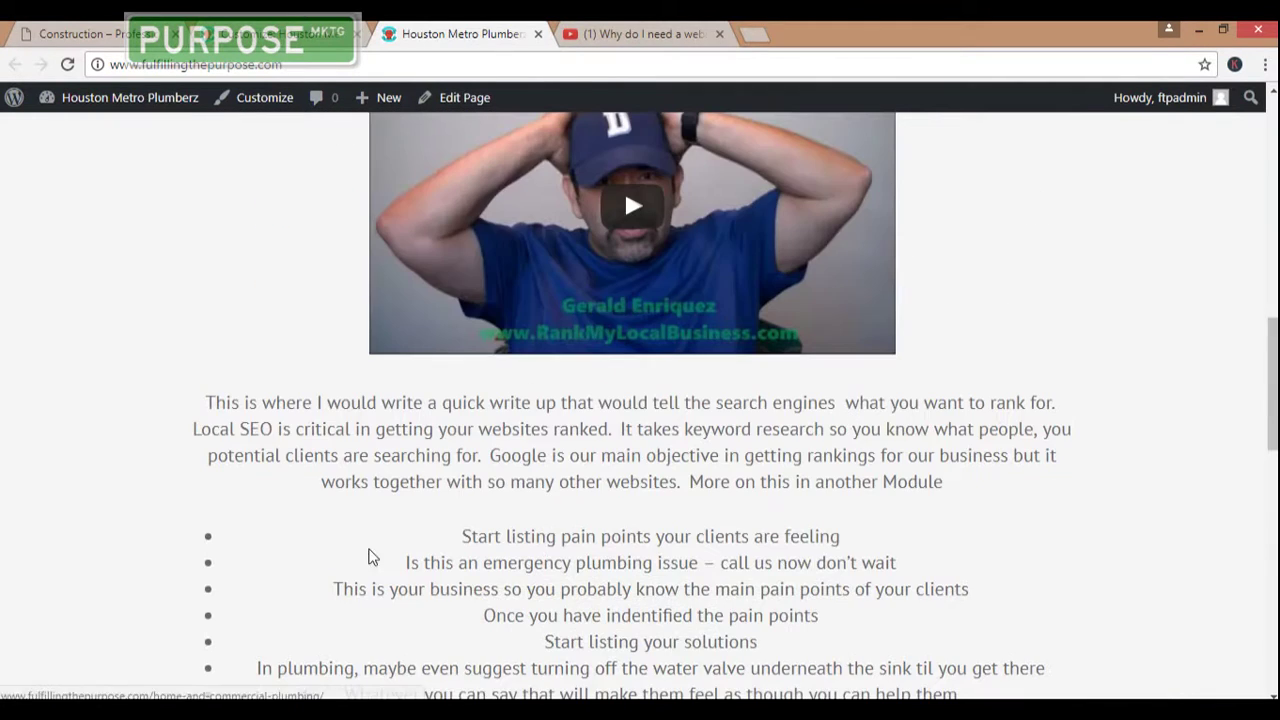
scroll(1108, 574, down, 2)
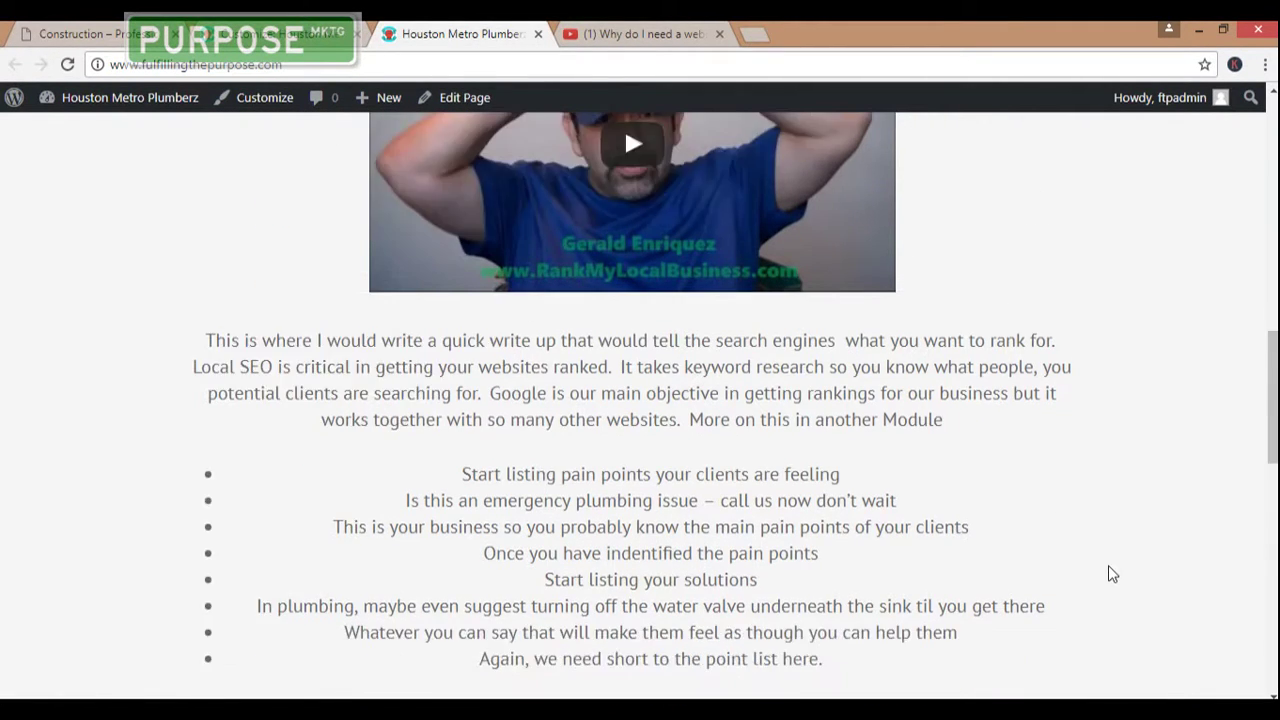
scroll(1108, 570, down, 1)
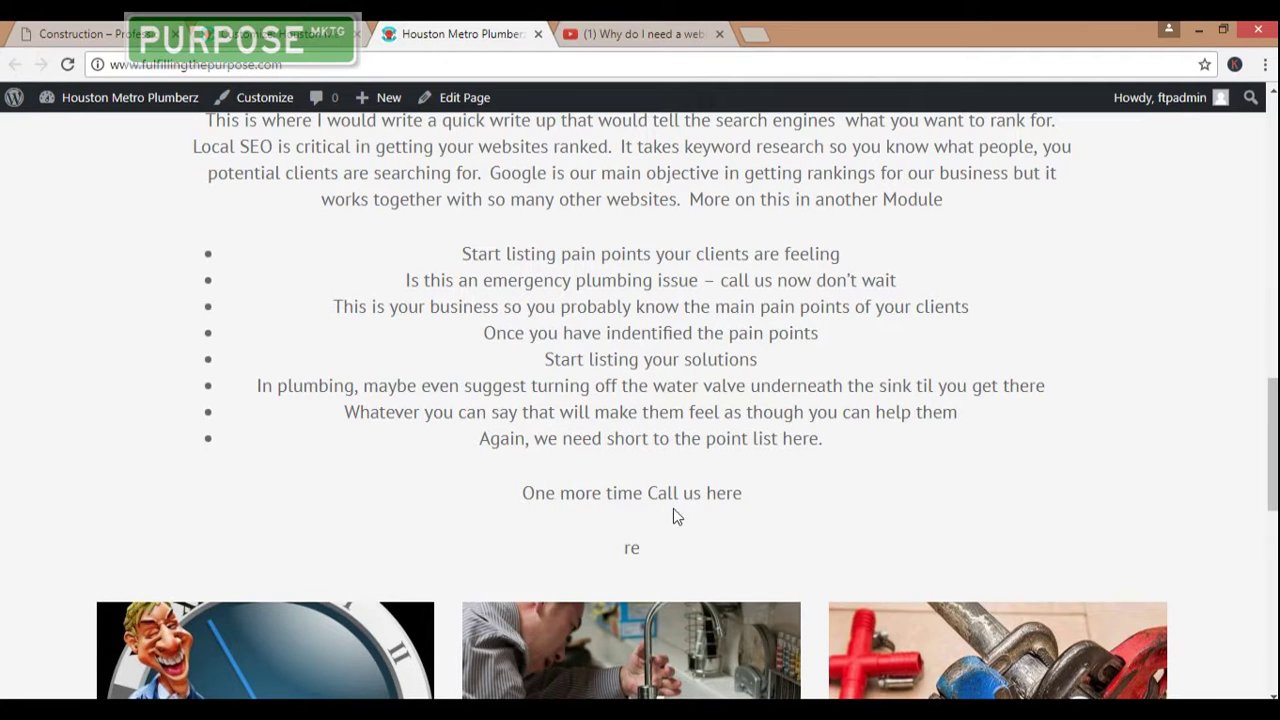
scroll(817, 508, down, 3)
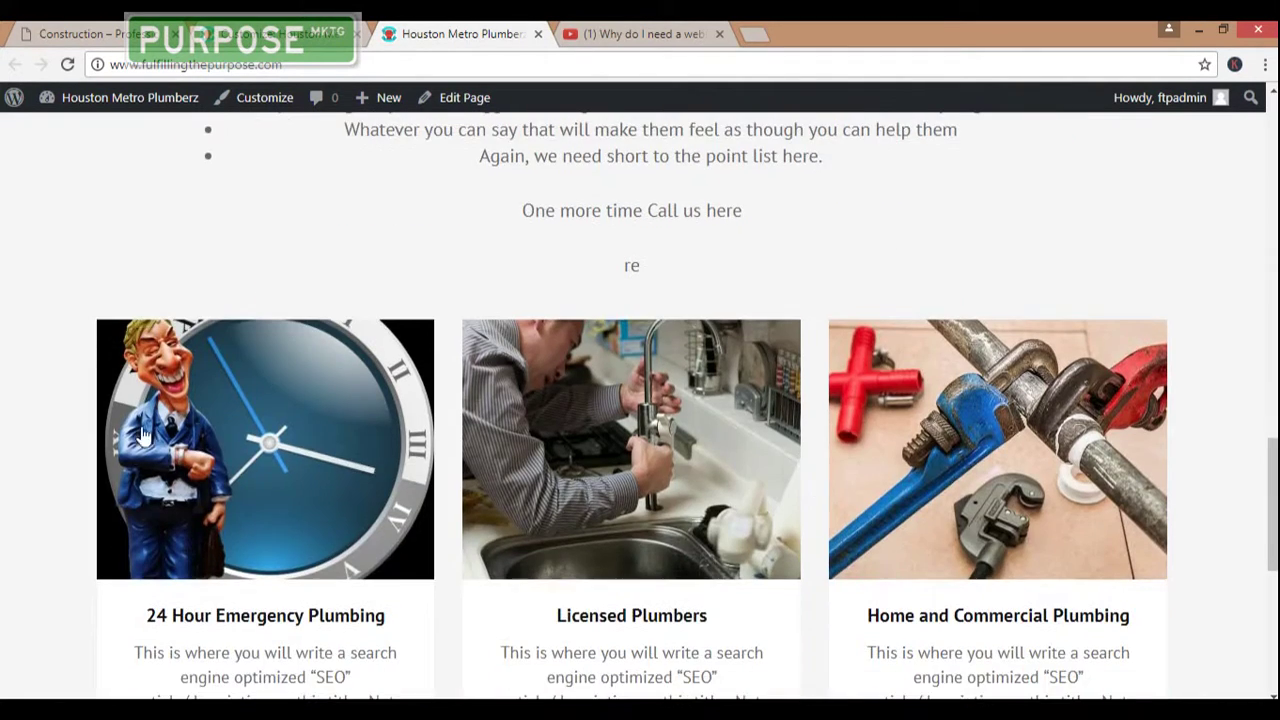
scroll(434, 560, down, 4)
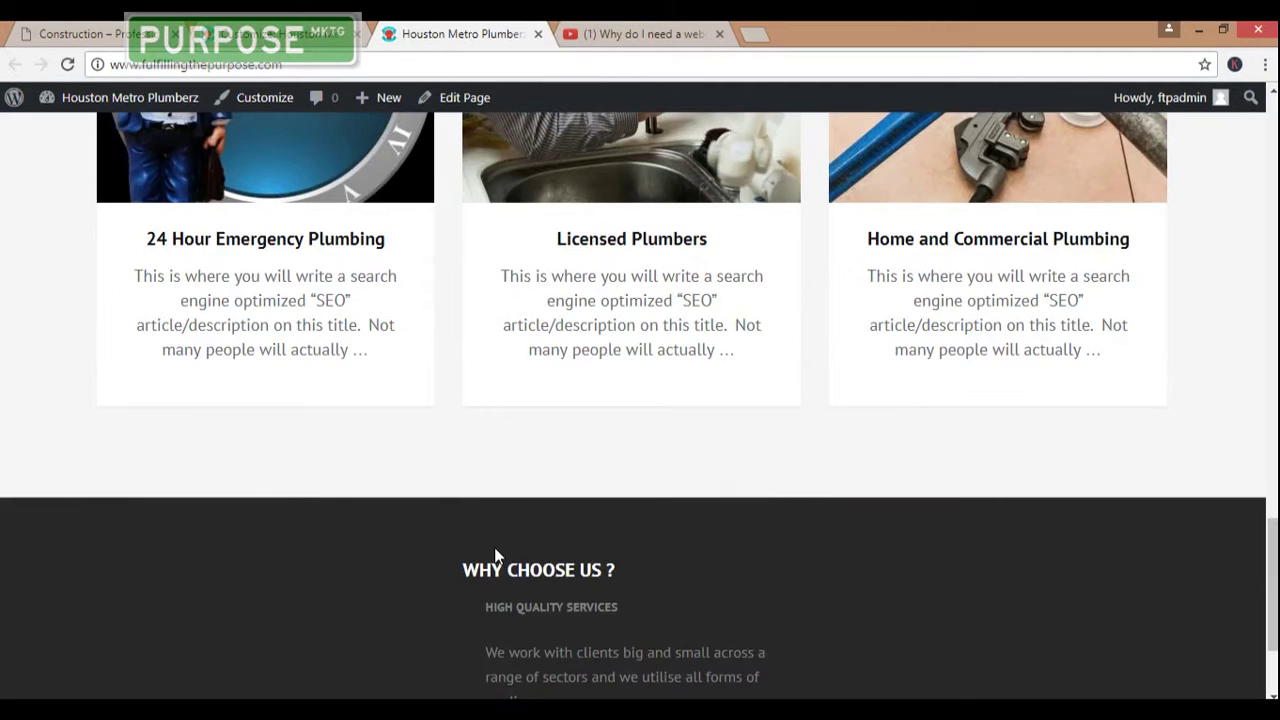
scroll(494, 556, up, 7)
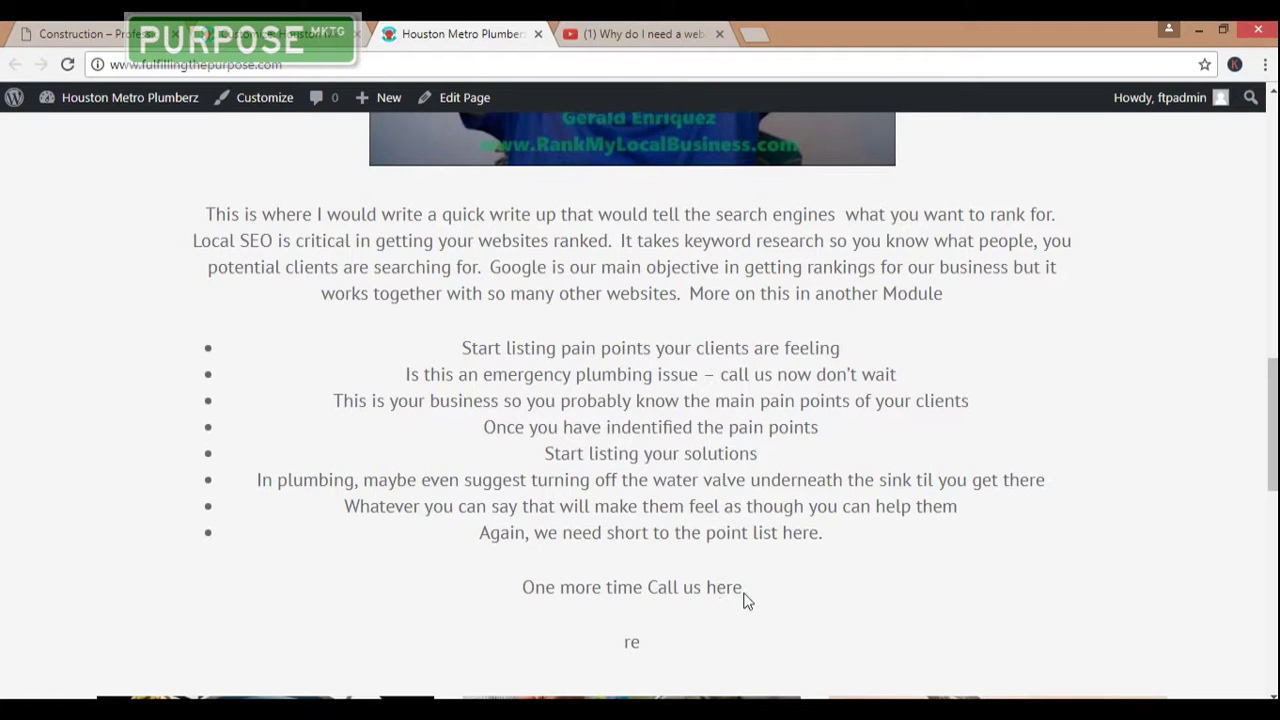
scroll(748, 598, up, 6)
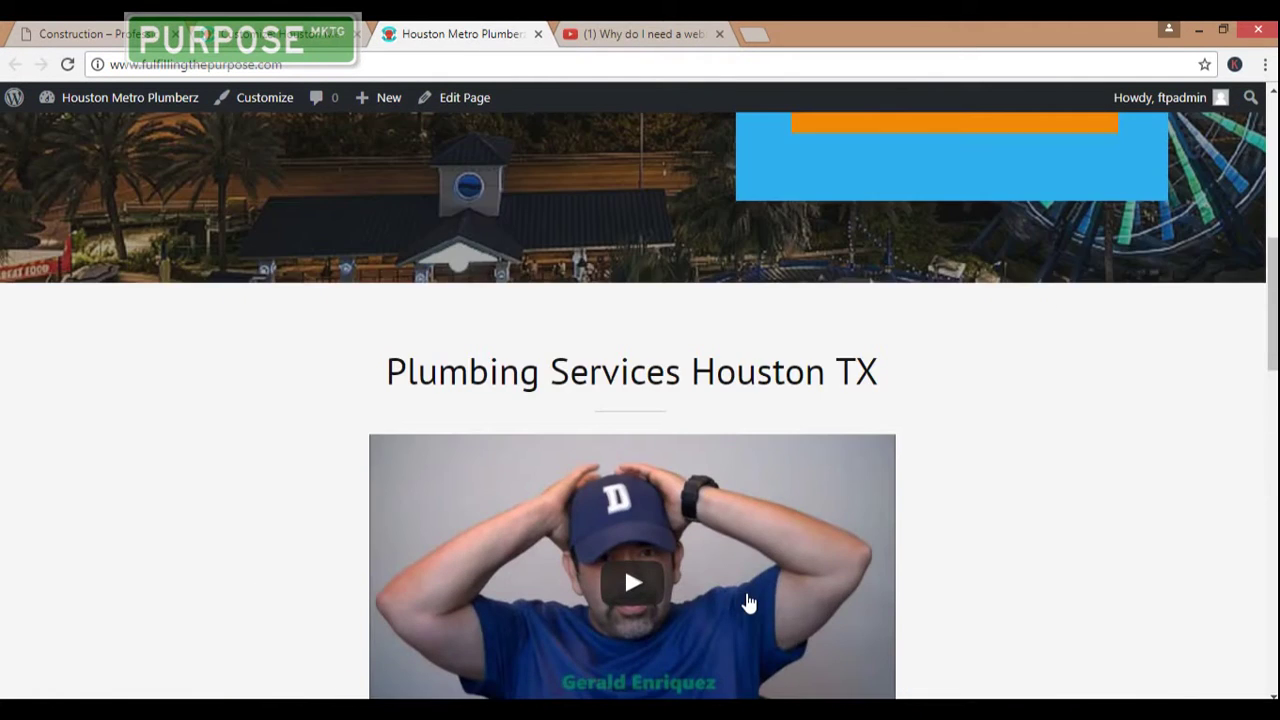
scroll(845, 165, up, 5)
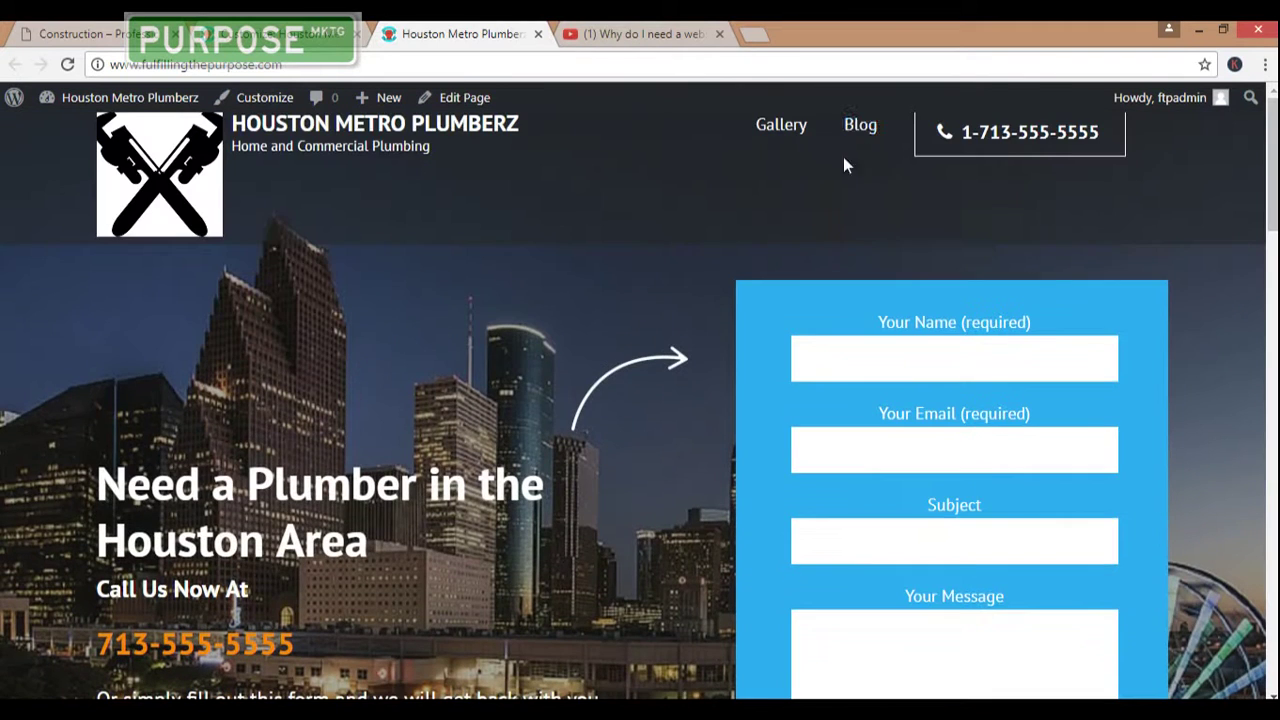
- Shrink the browser window to examine the home page's mobile header and contact form, and maximize it again
click(1224, 33)
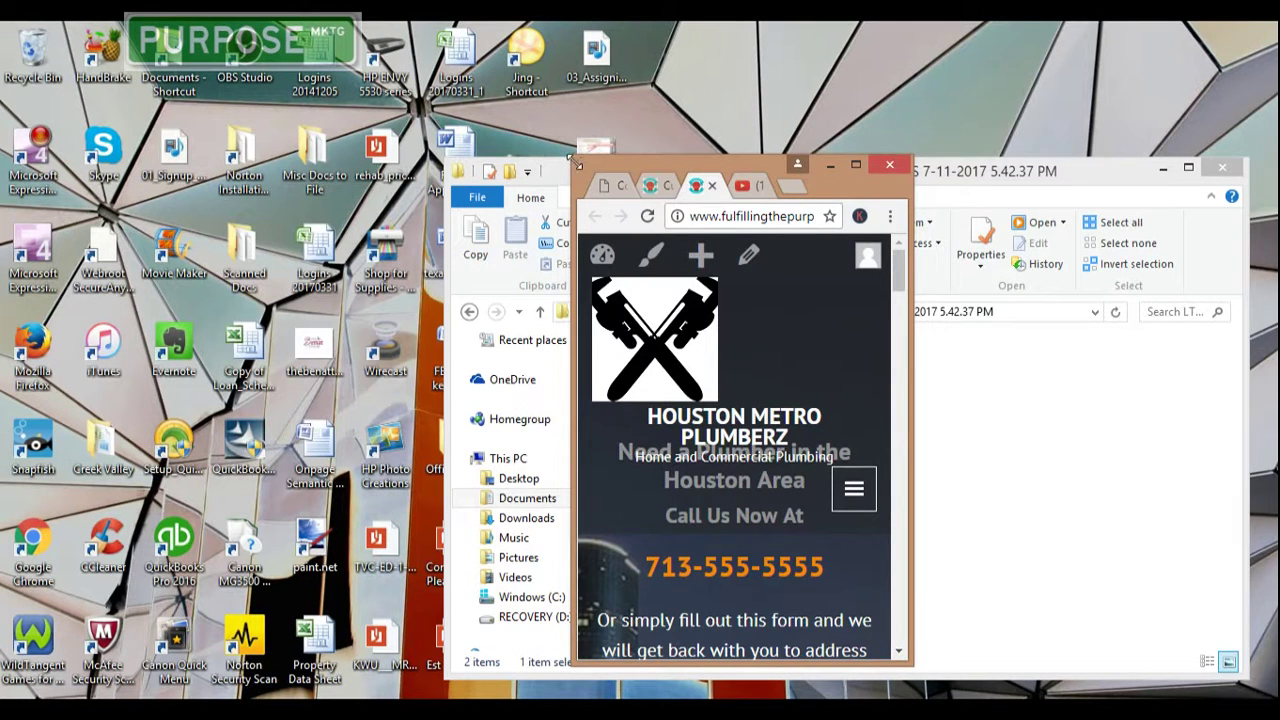
drag(577, 162, 491, 115)
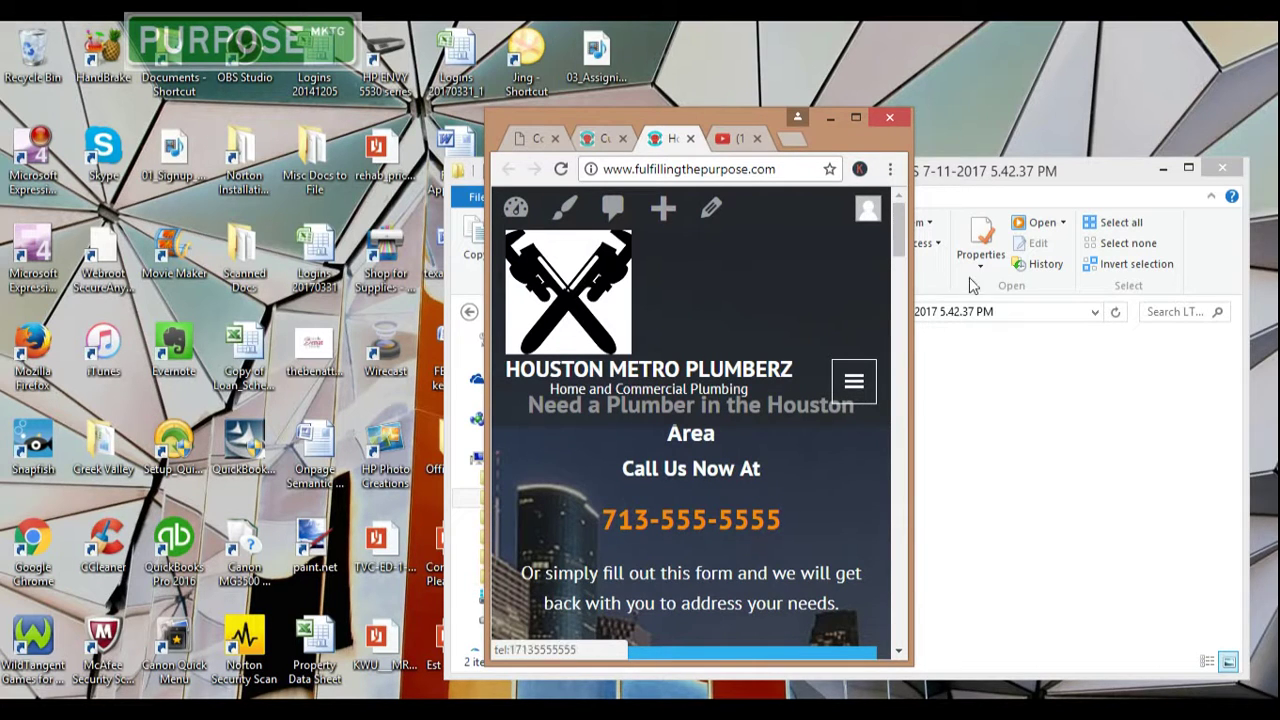
drag(900, 250, 903, 290)
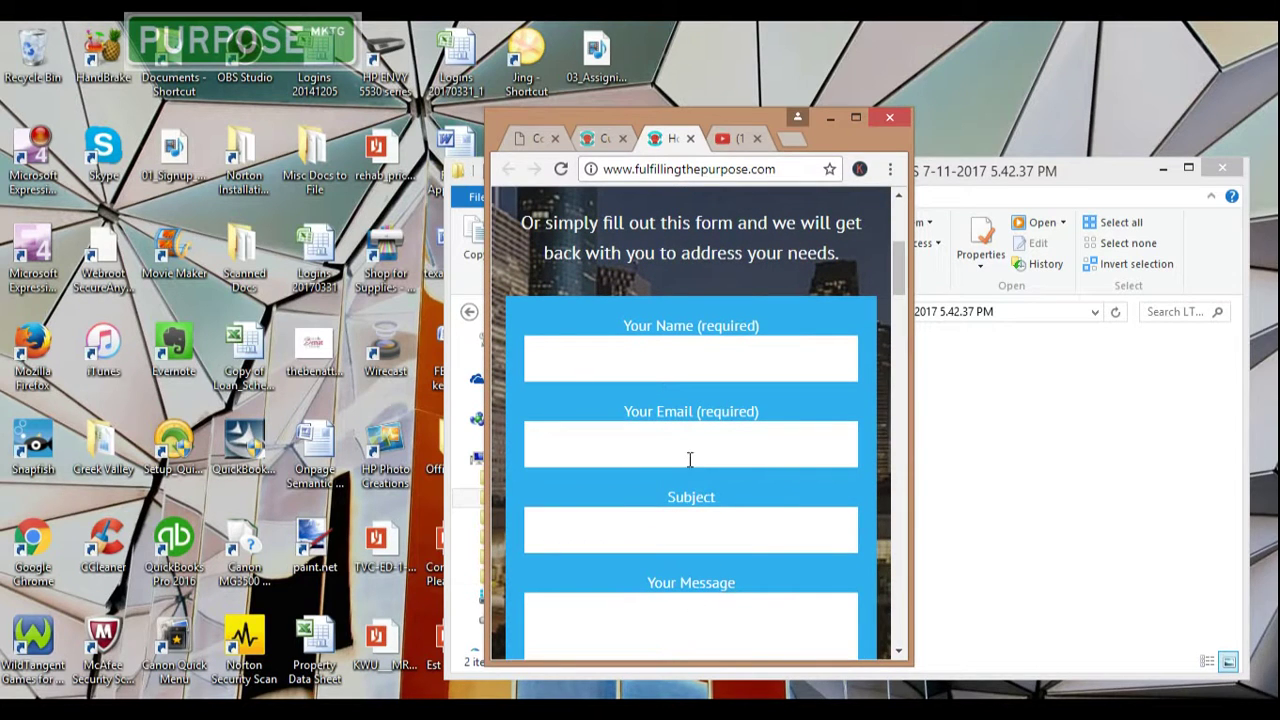
drag(899, 283, 898, 200)
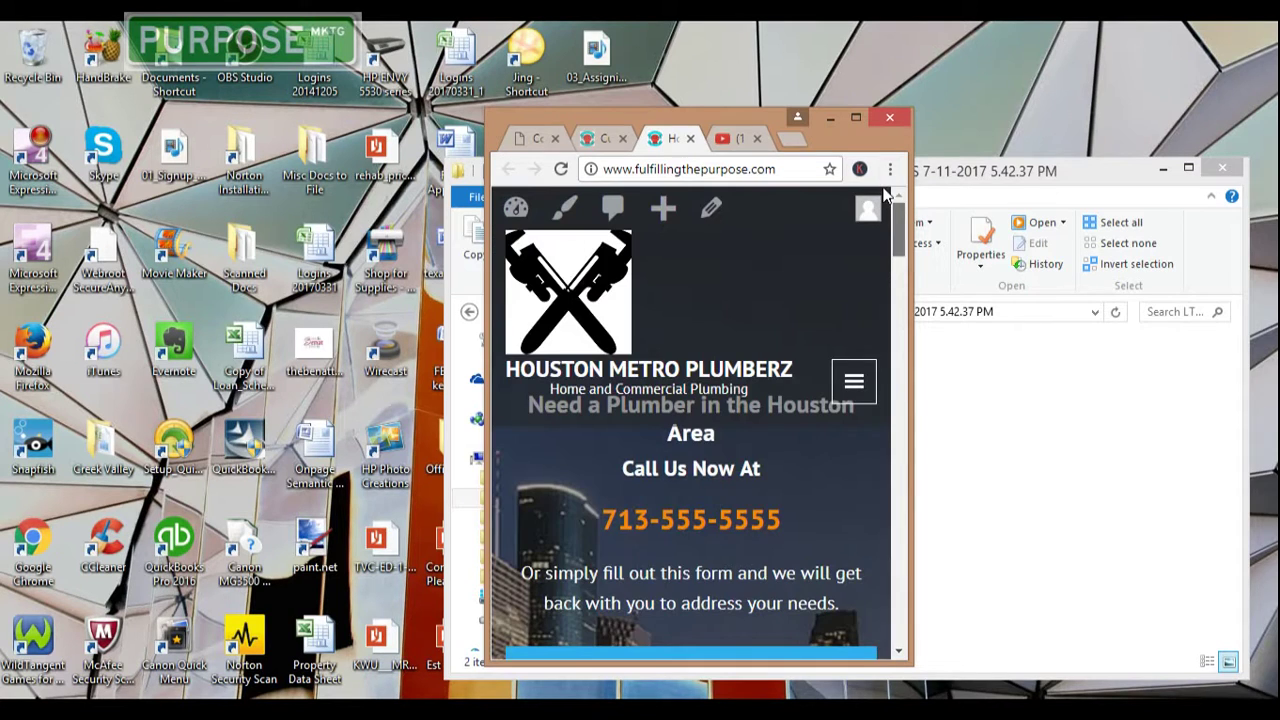
click(854, 119)
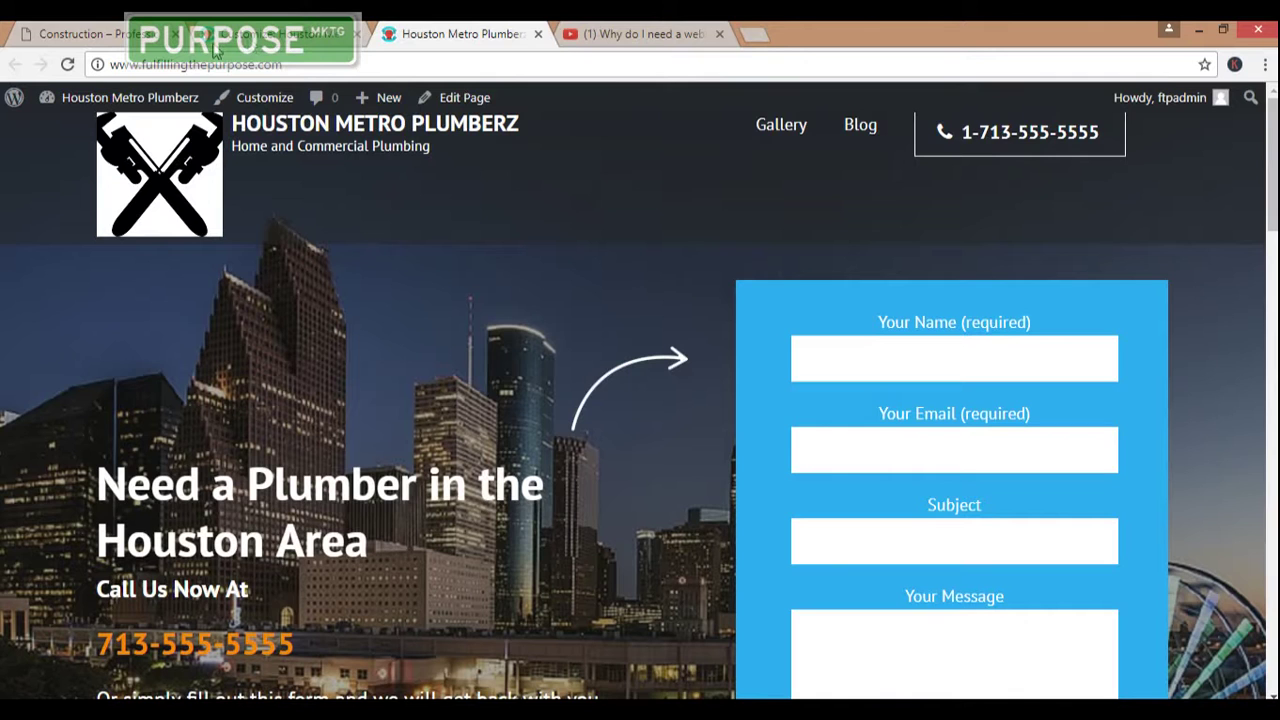
- Leave the customizer and open the Plumbing Services Houston TX page for editing
click(248, 40)
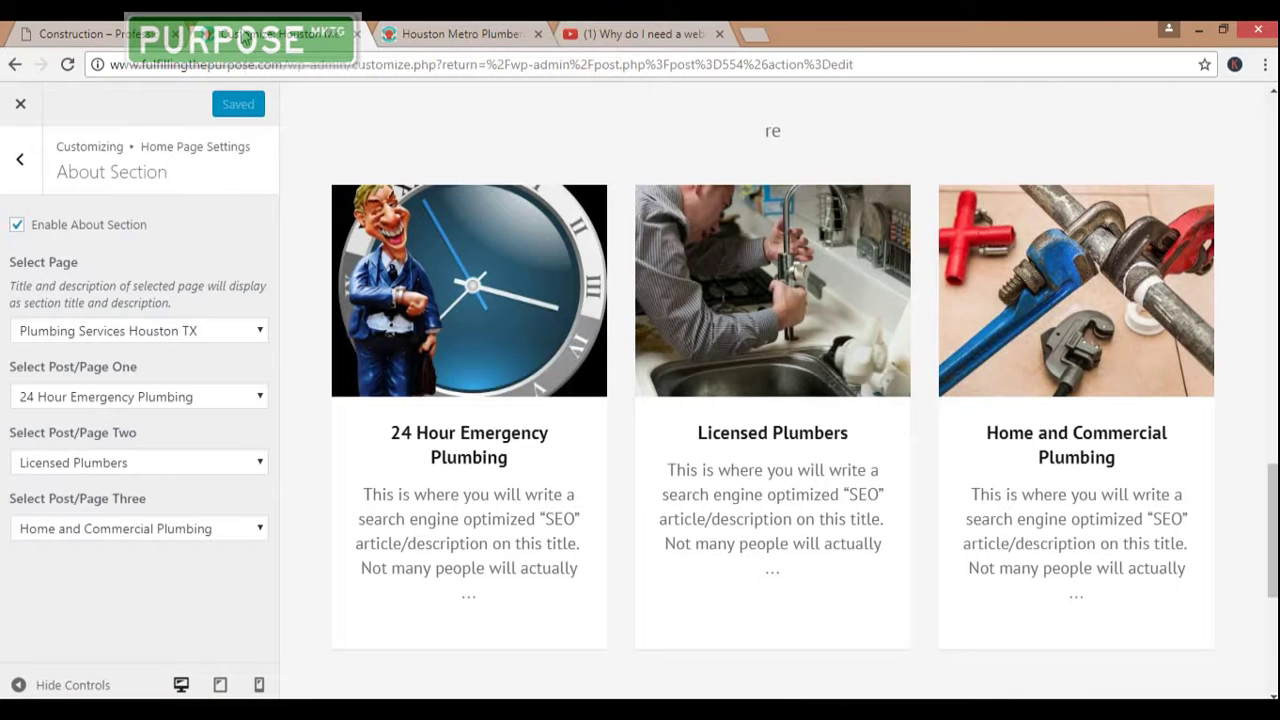
scroll(430, 263, up, 4)
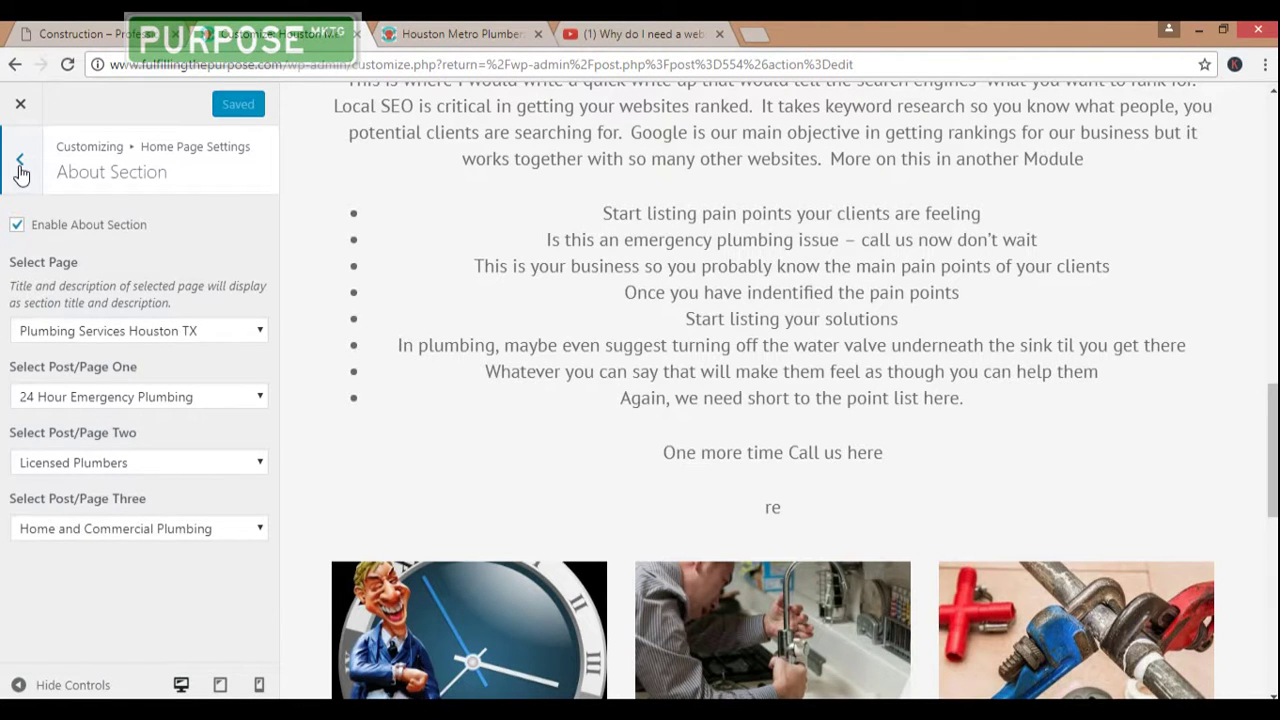
click(18, 108)
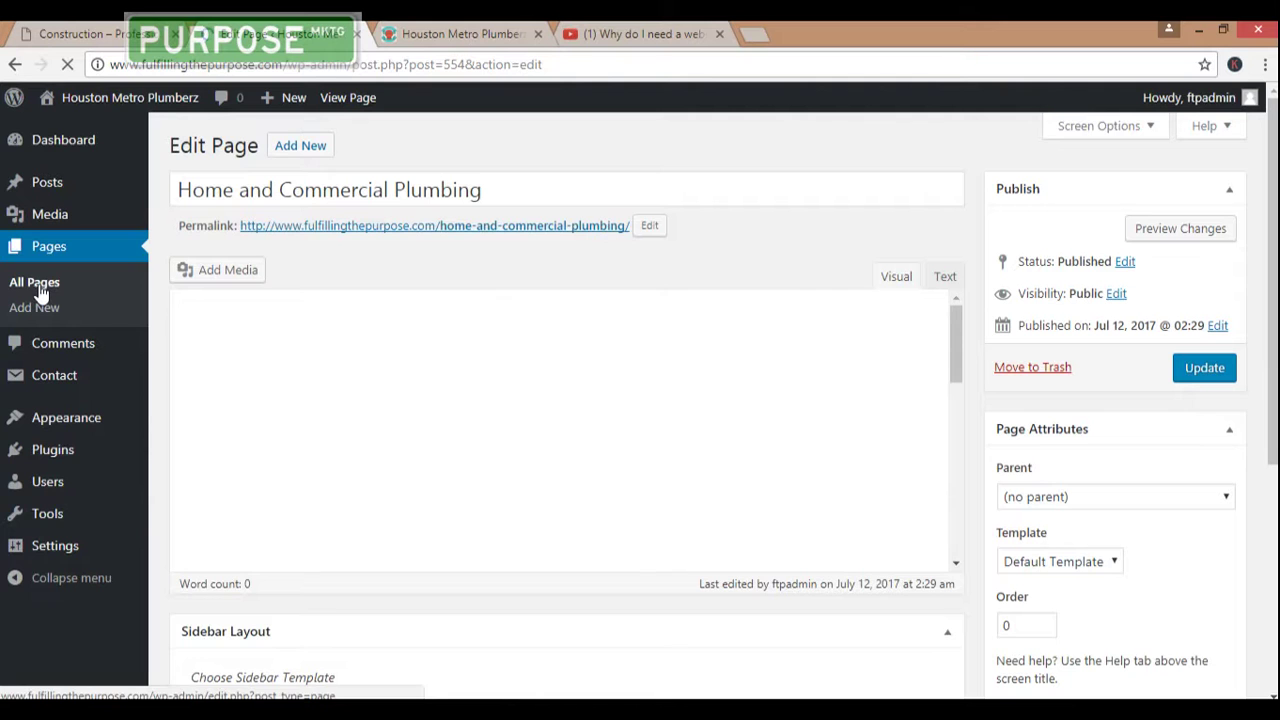
click(38, 288)
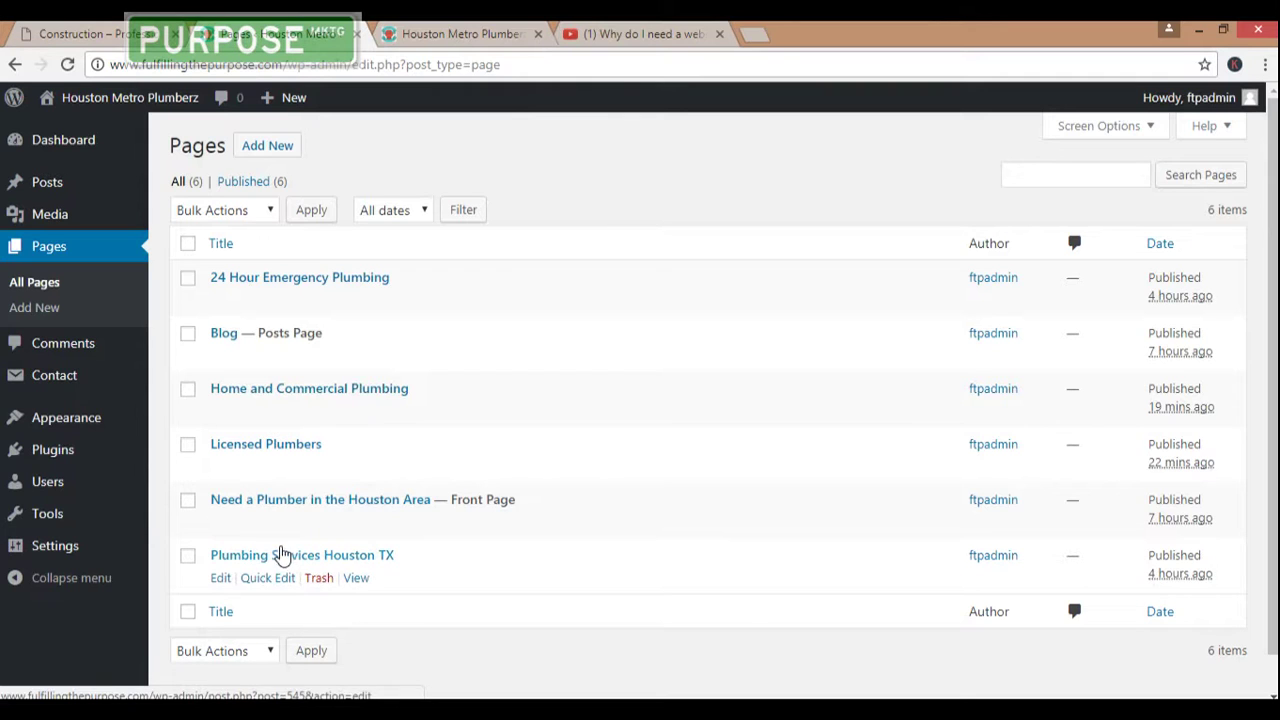
click(221, 583)
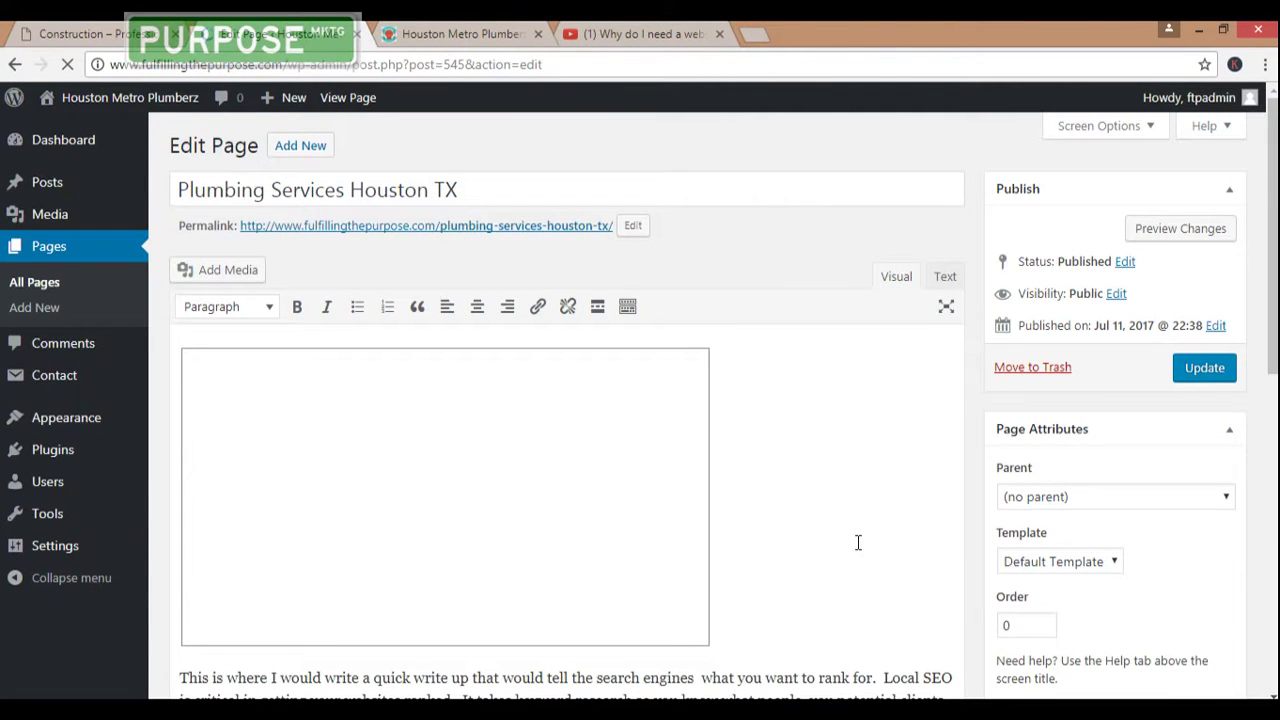
- Delete the stray "re" line at the end of the page text
scroll(857, 542, down, 2)
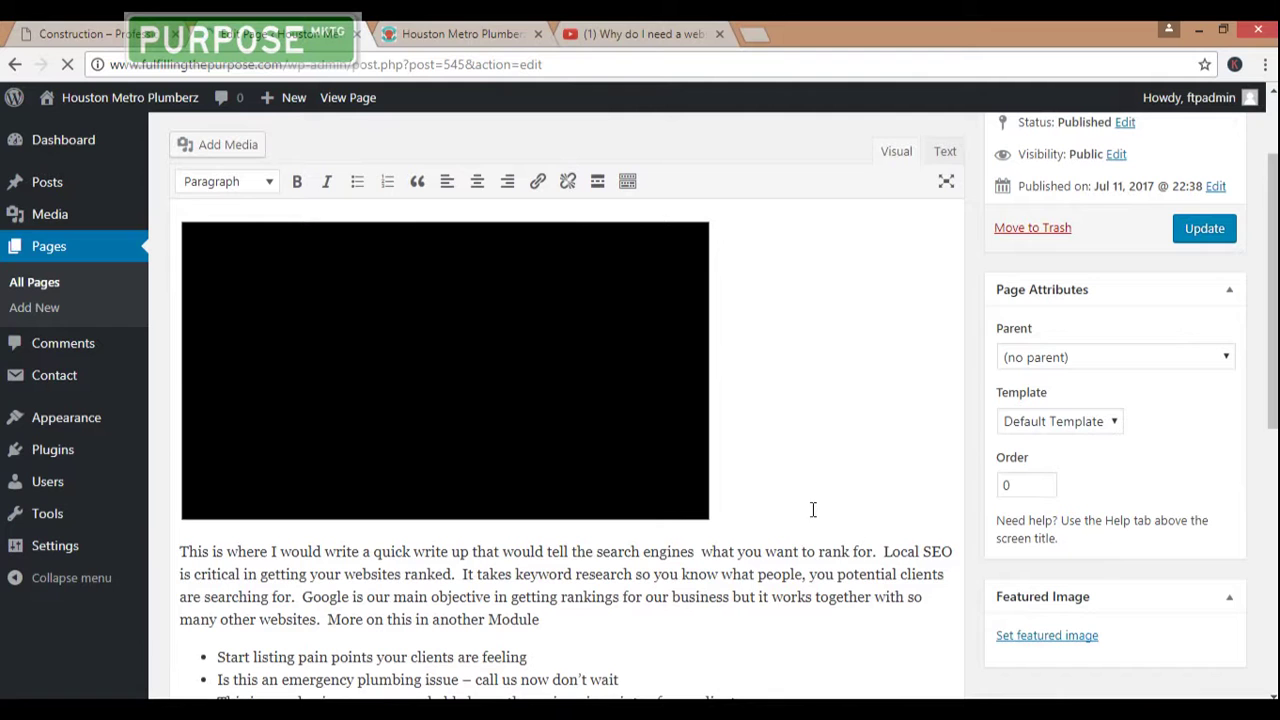
scroll(825, 512, down, 5)
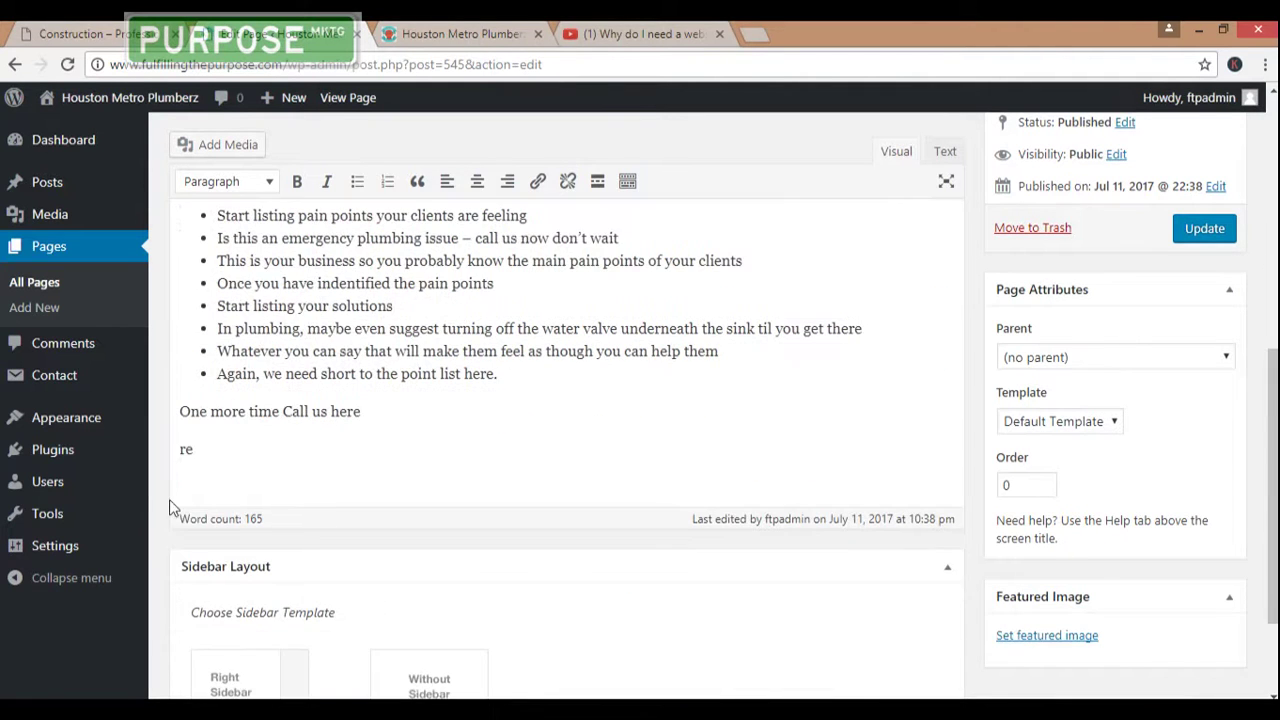
drag(205, 452, 162, 453)
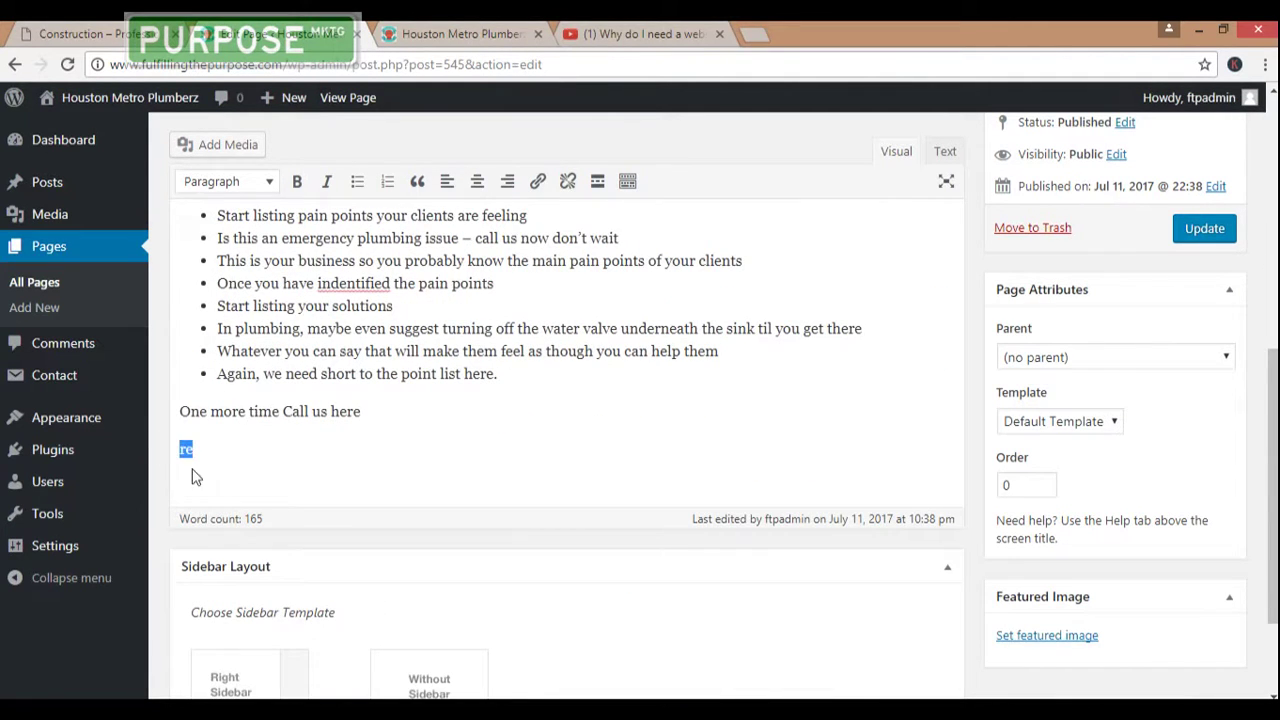
key(BackSpace)
- Make the closing line "One more time Call us here" bold and replace its text with "CALL US NOW 24/7"
drag(360, 412, 178, 412)
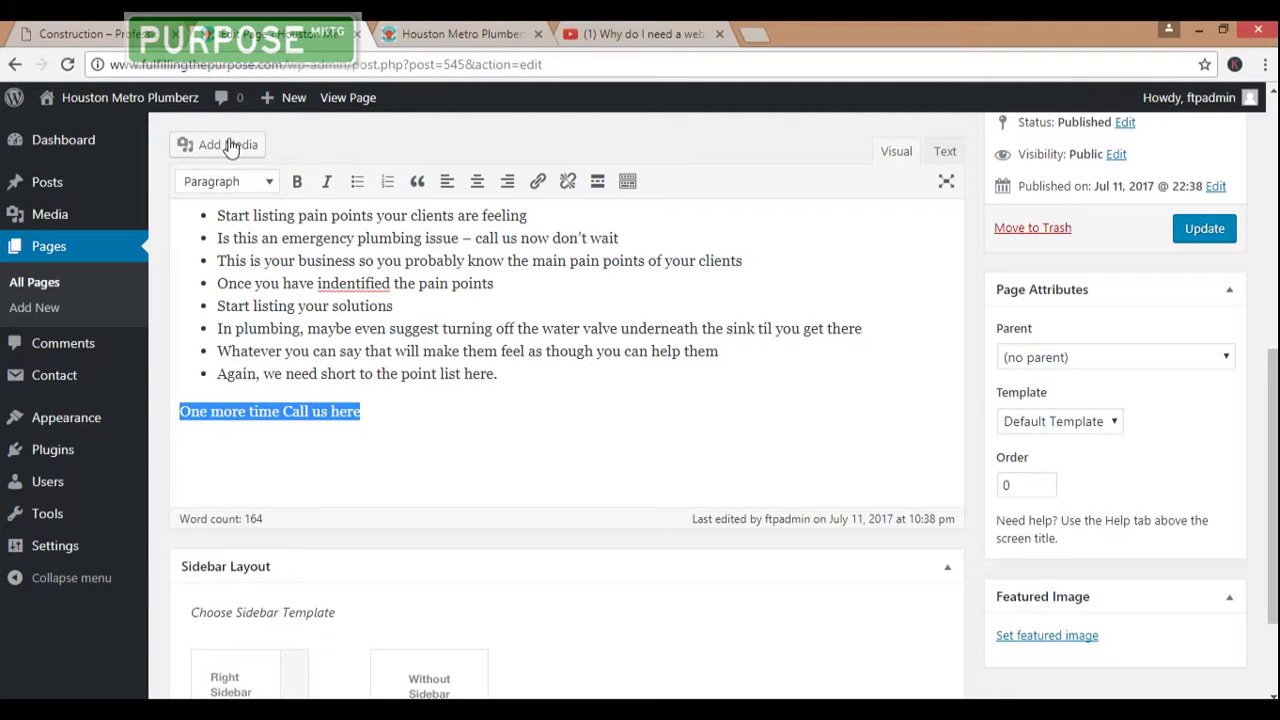
click(295, 181)
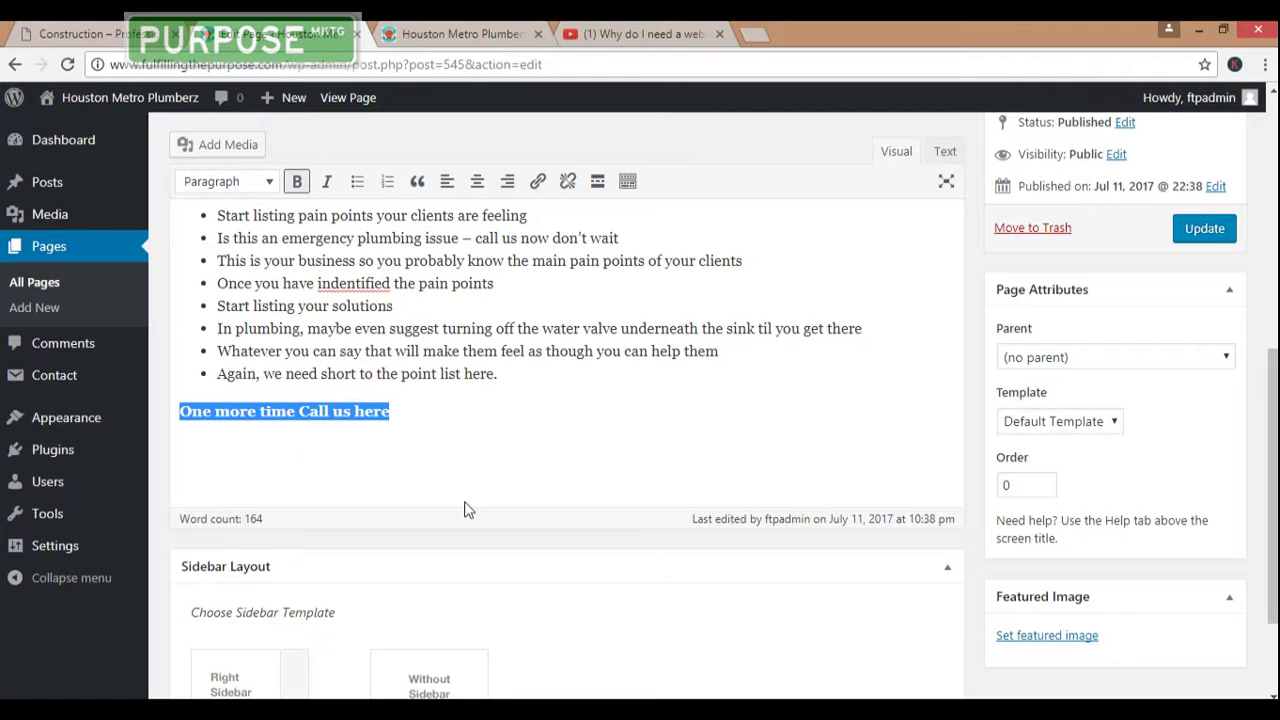
text(CA)
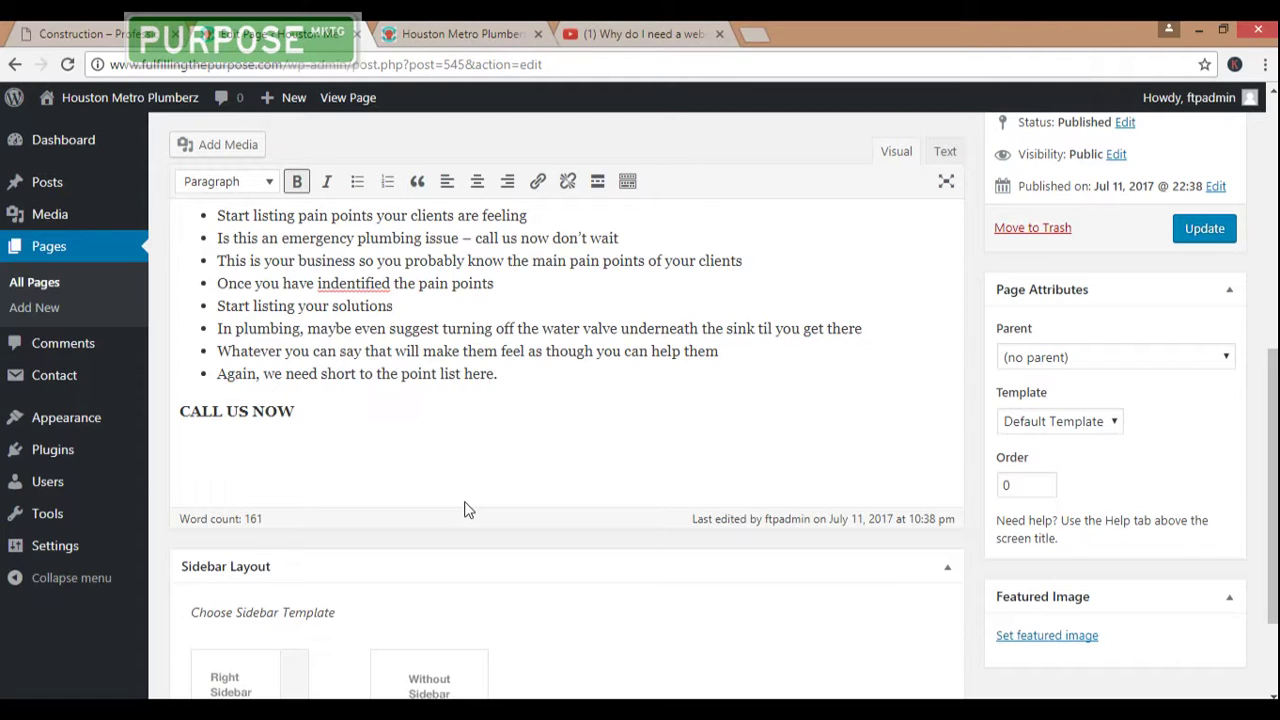
text(LL US NOW 24/7)
- Link the "CALL US NOW 24/7" text to "TEL:" followed by the business phone number
drag(329, 412, 170, 415)
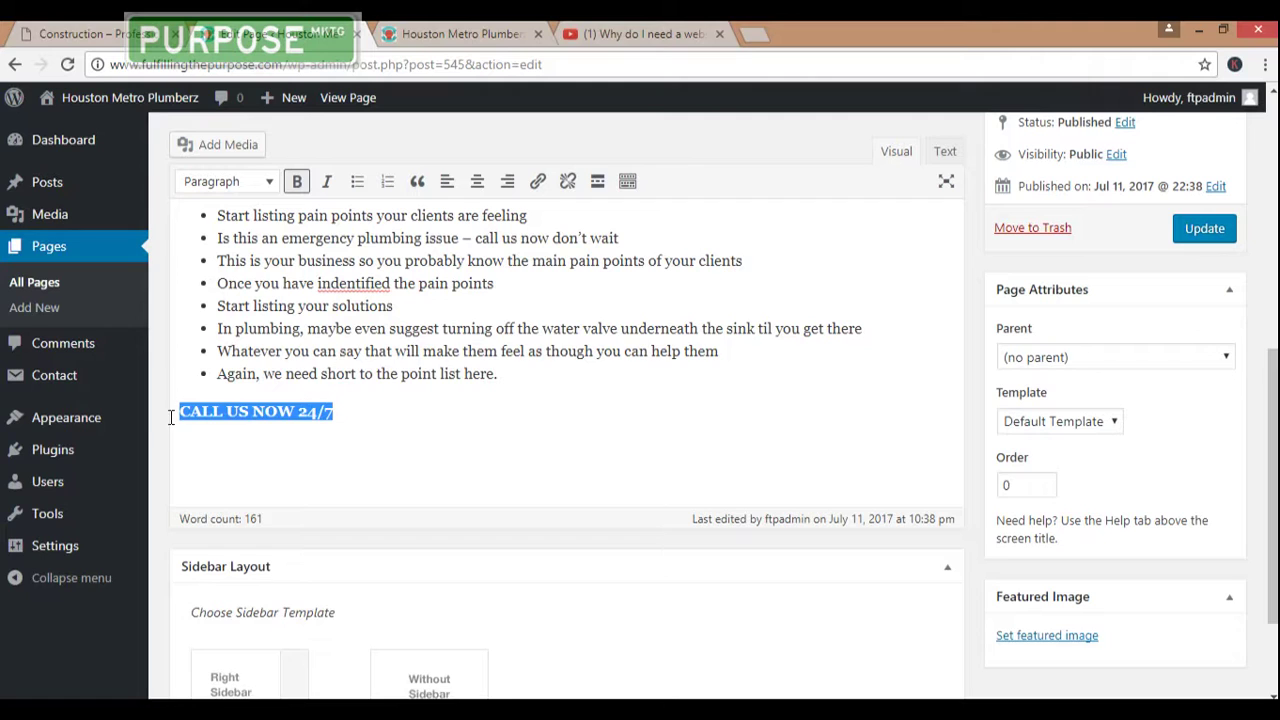
click(384, 415)
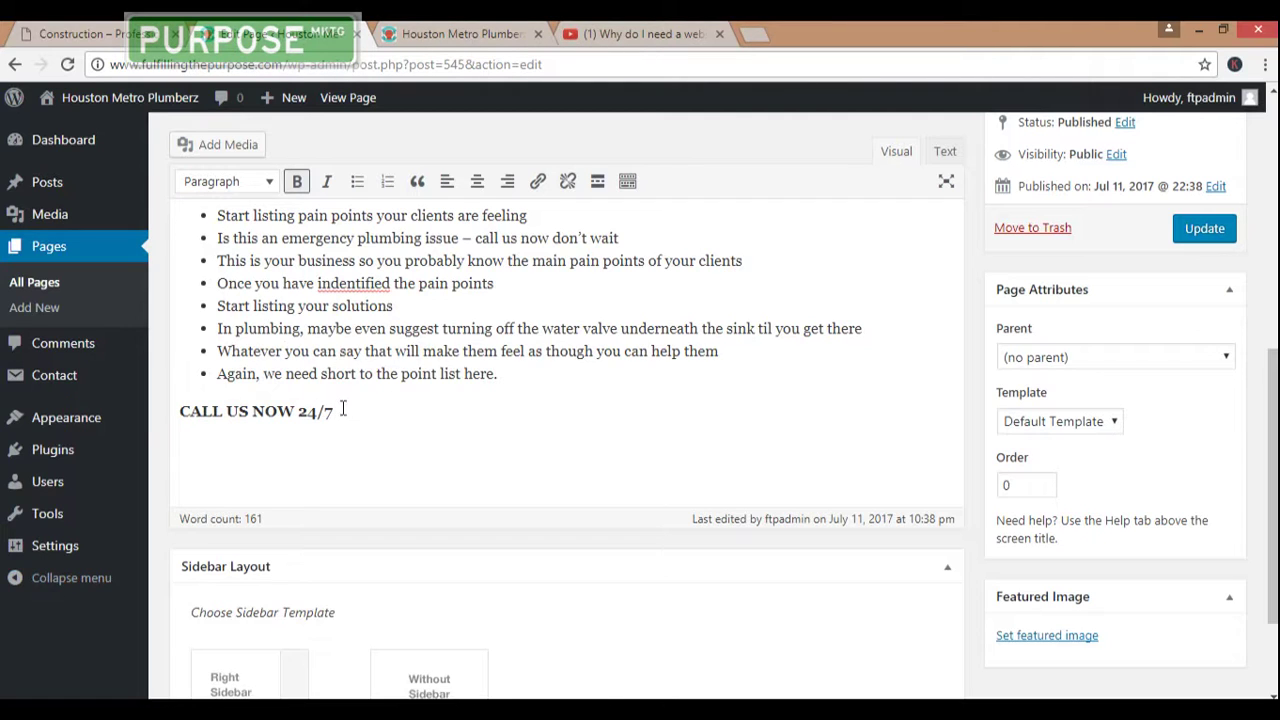
drag(342, 408, 143, 414)
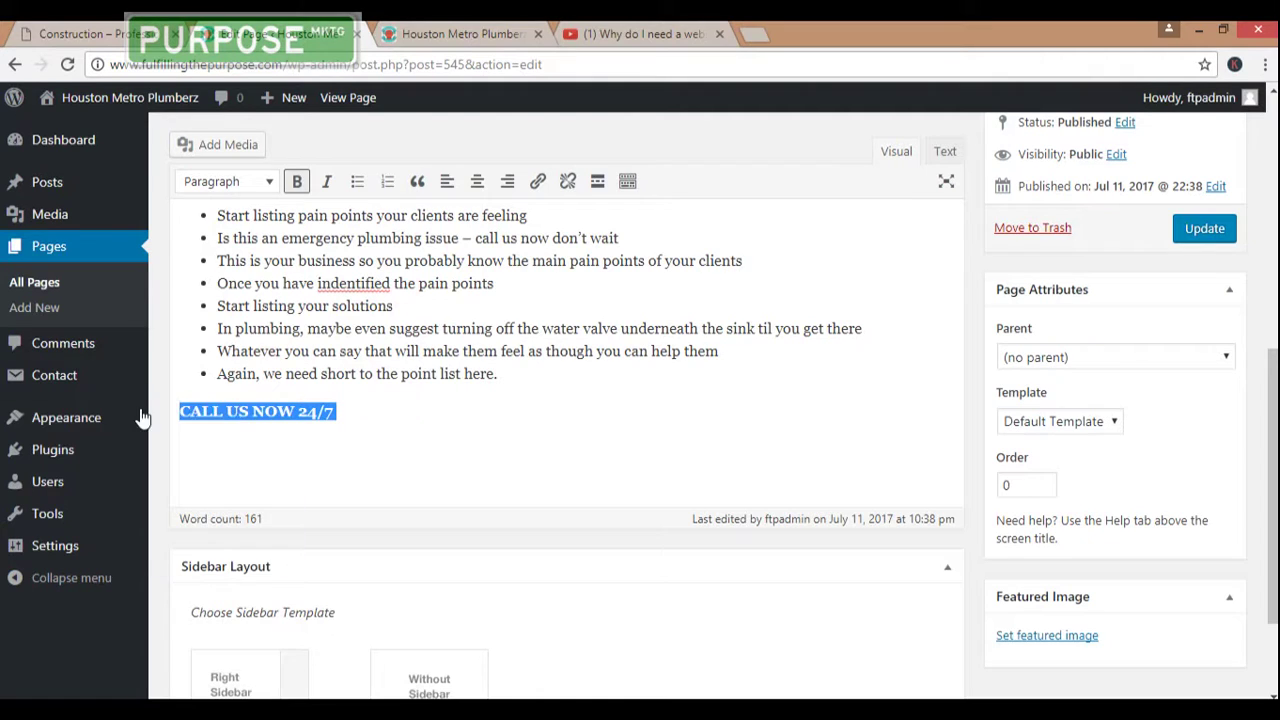
click(538, 183)
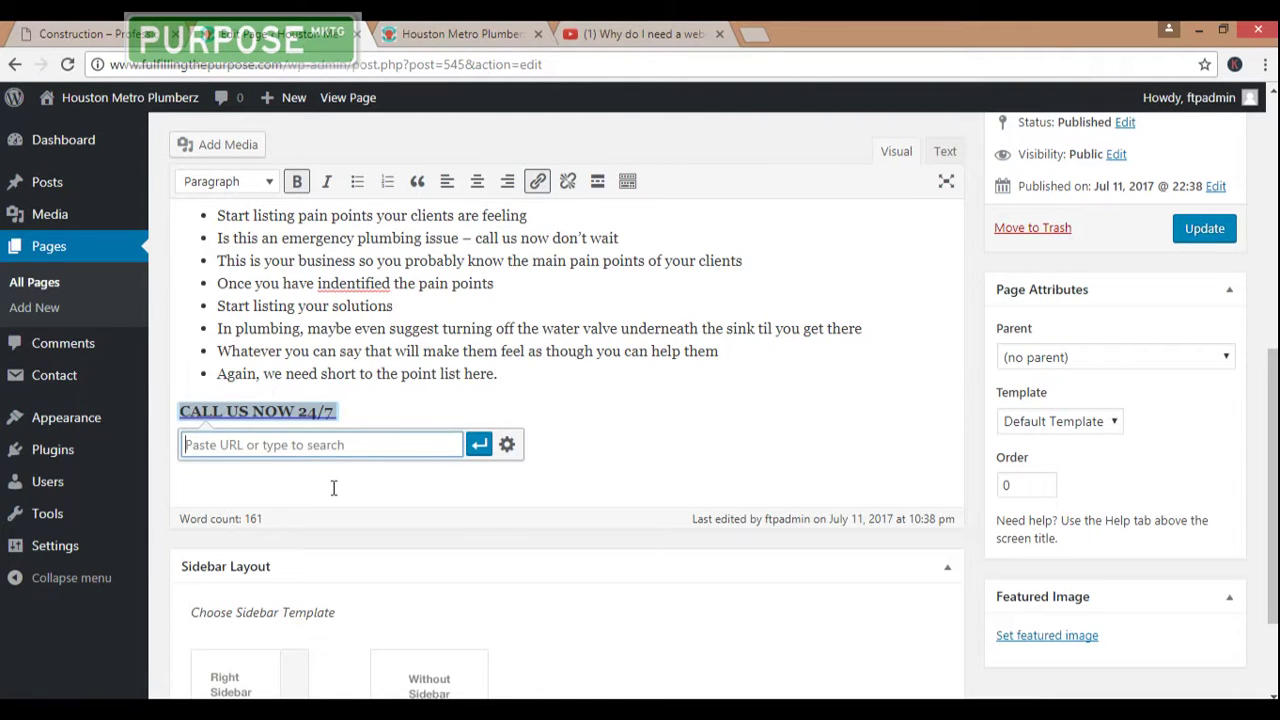
text(TE)
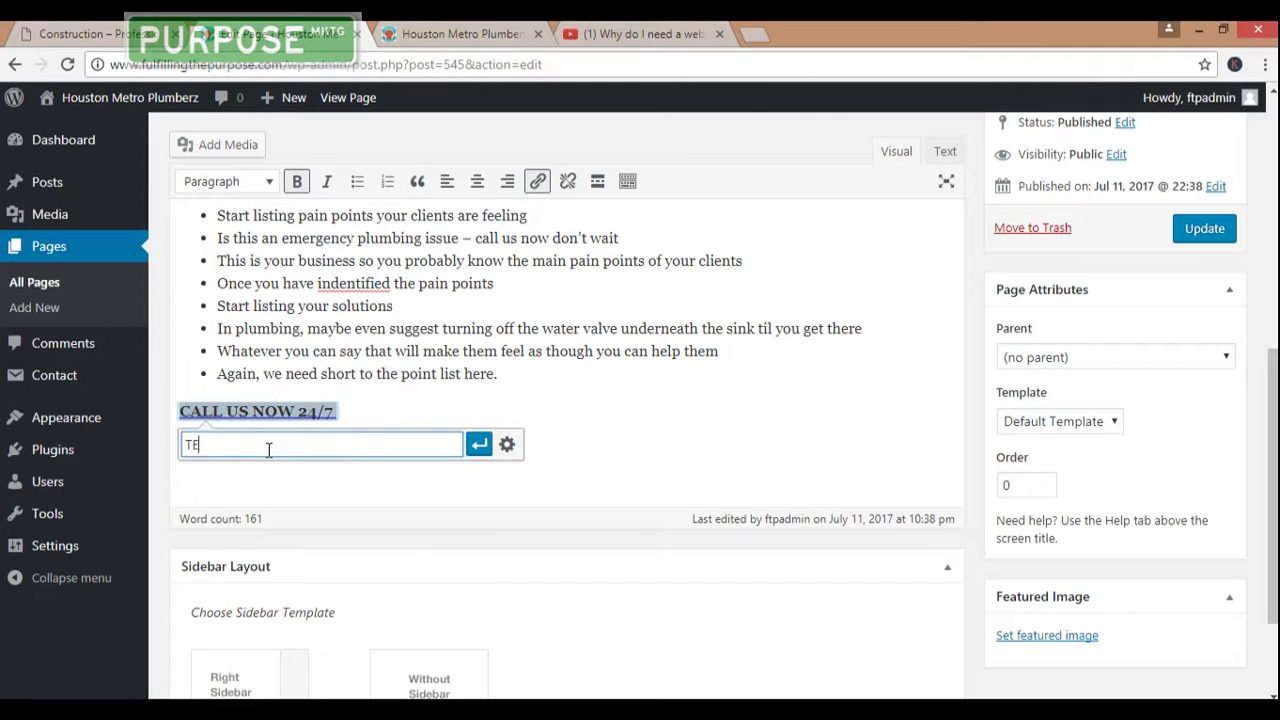
text(L:)
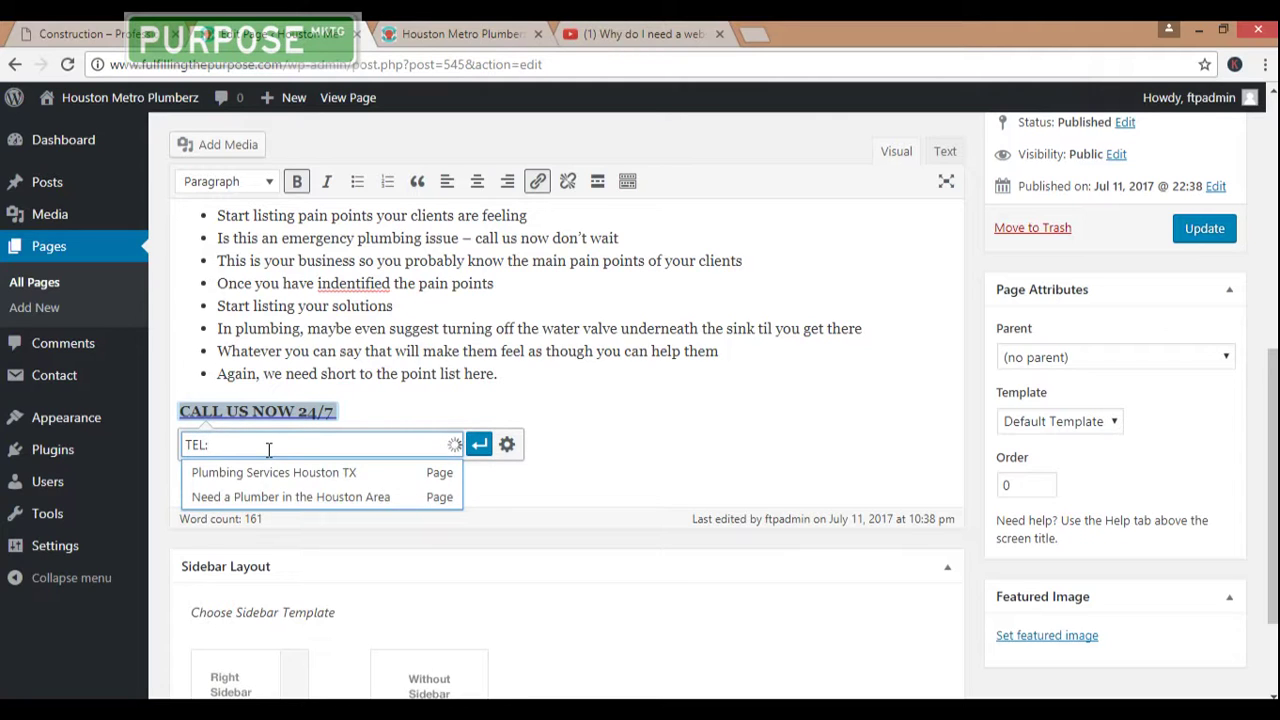
text(1)
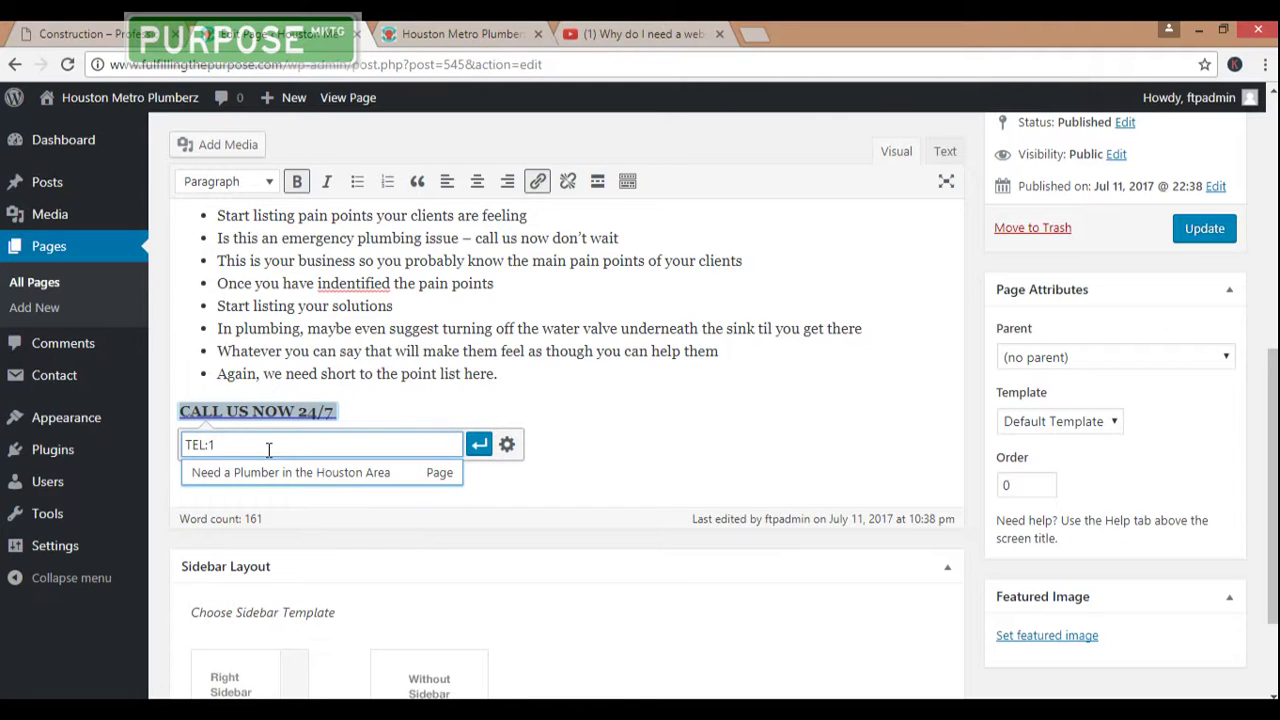
text(7135555555)
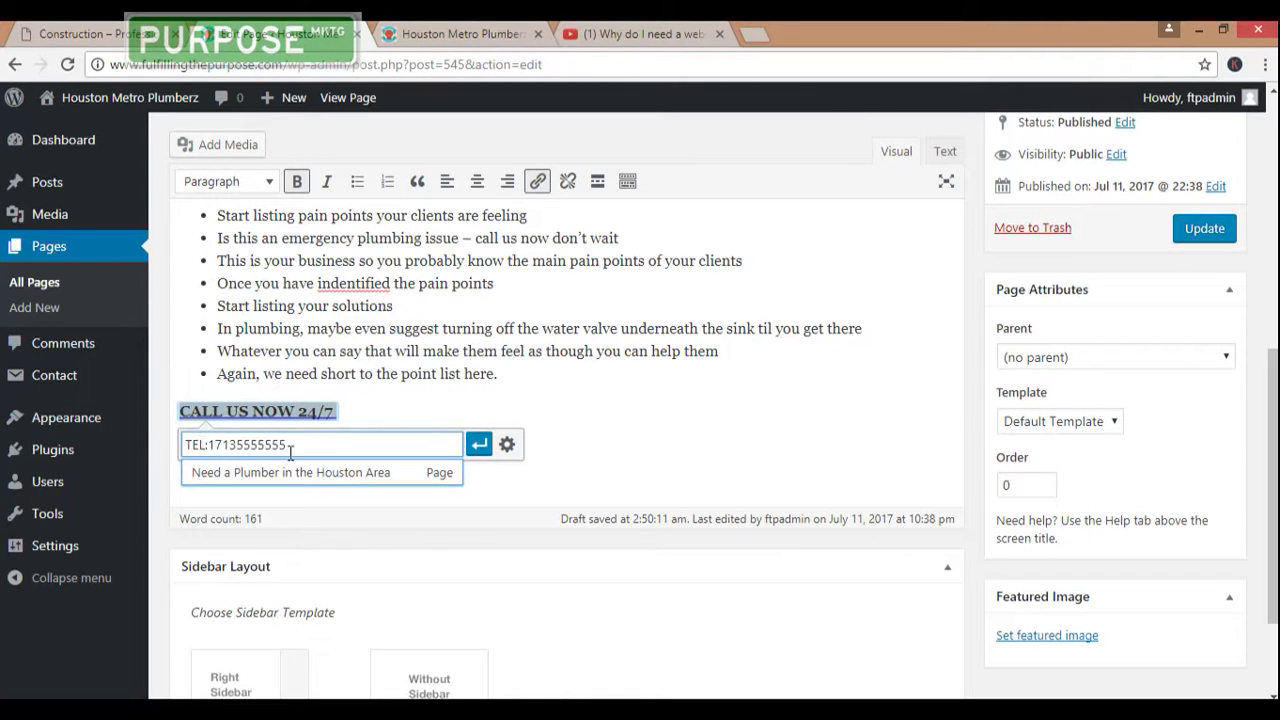
click(480, 447)
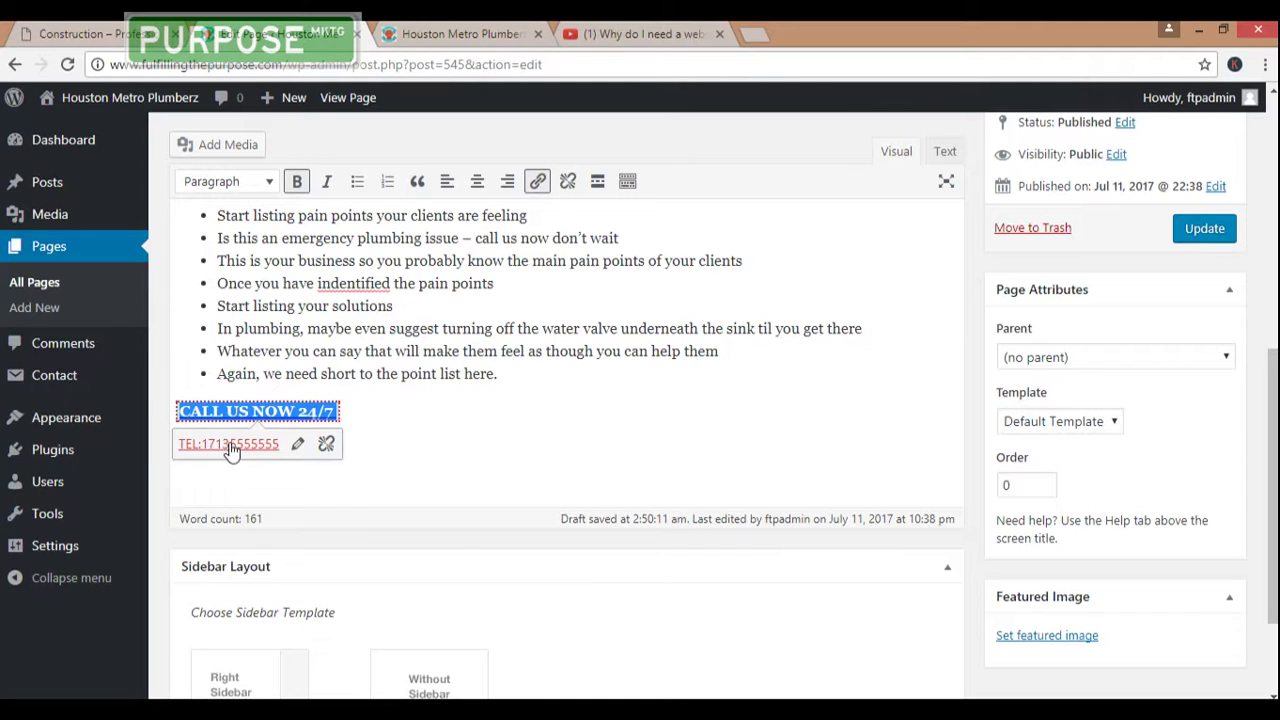
- Replace the call link's address with lowercase "tel:" plus the business phone number, and update the page
click(297, 443)
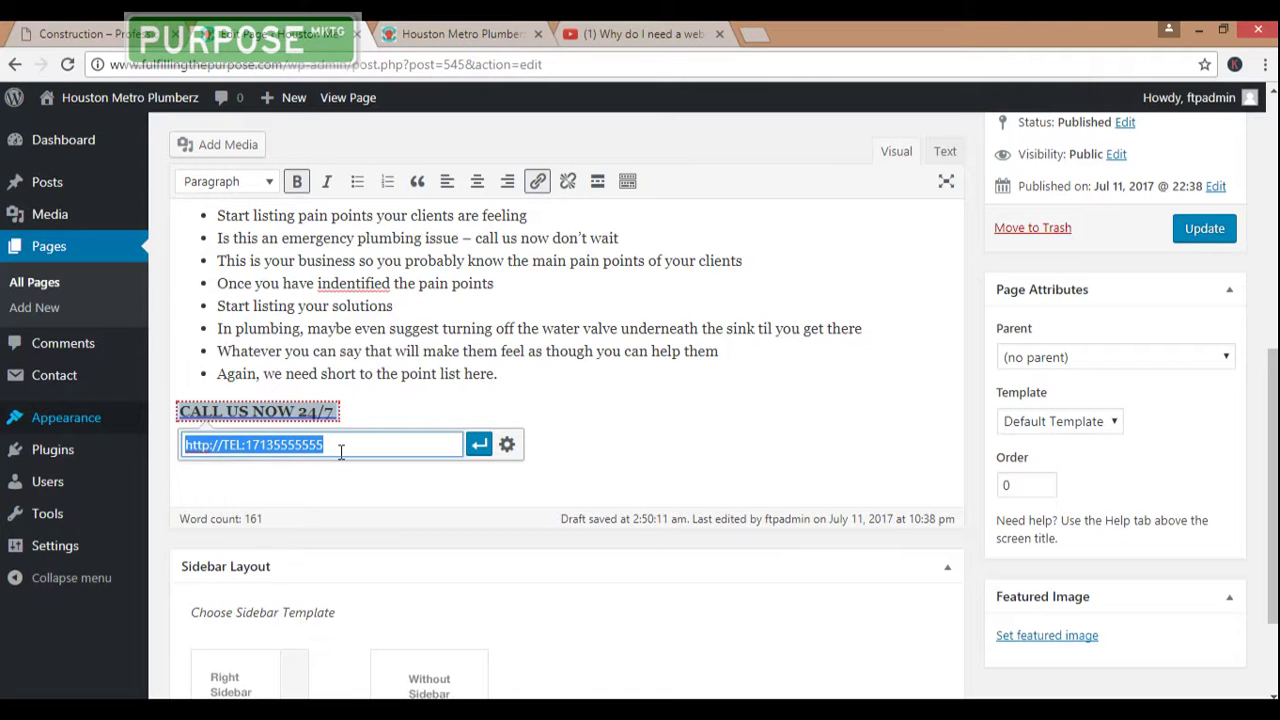
key(BackSpace)
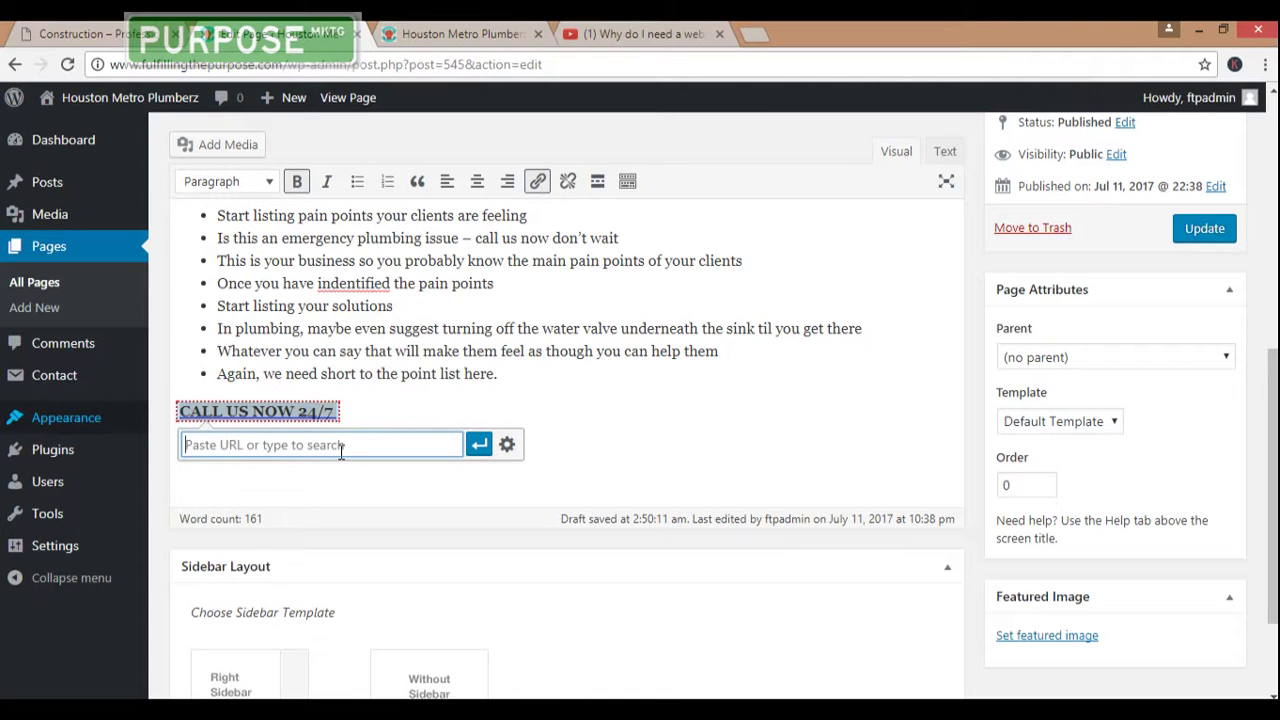
text(tel)
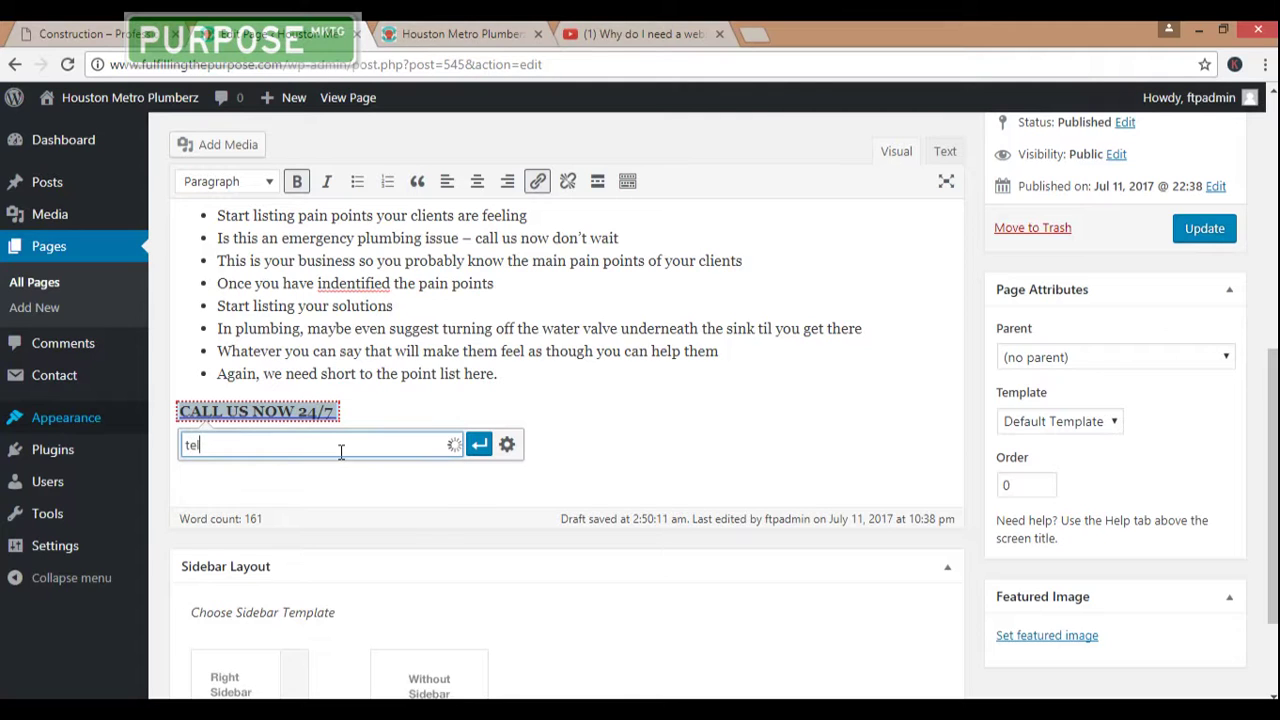
text(:17)
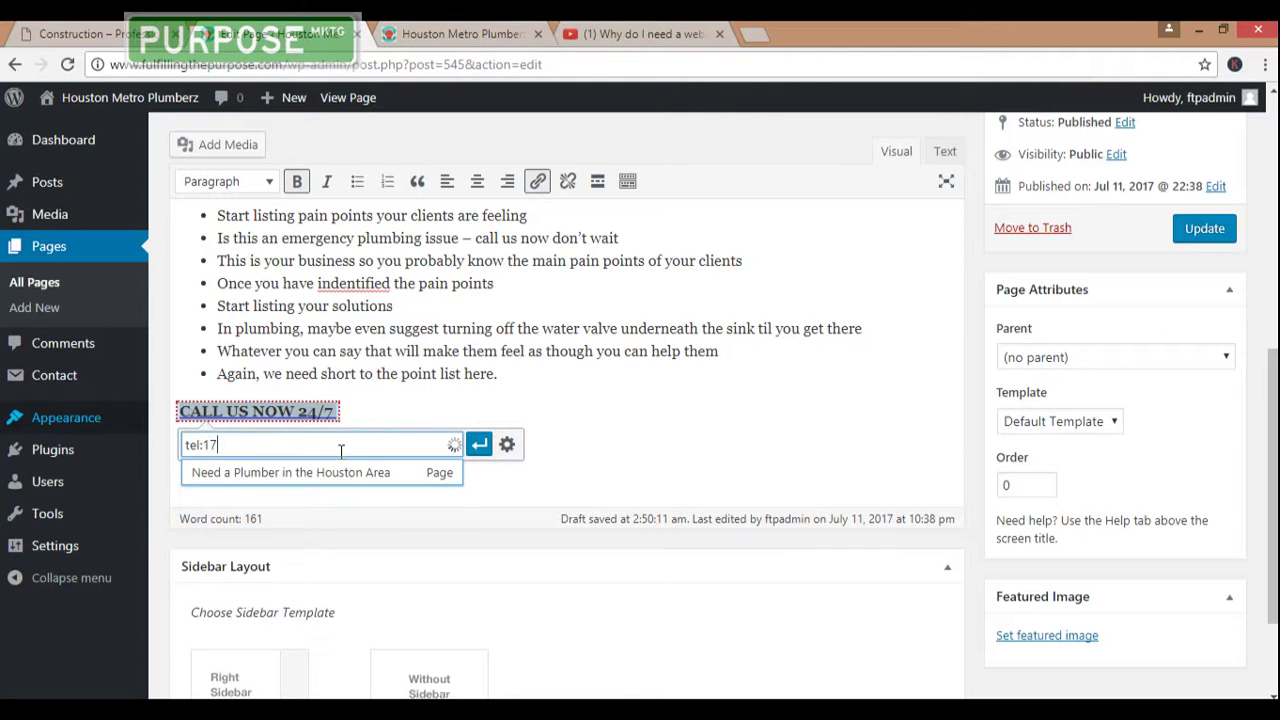
text(135555555)
click(480, 450)
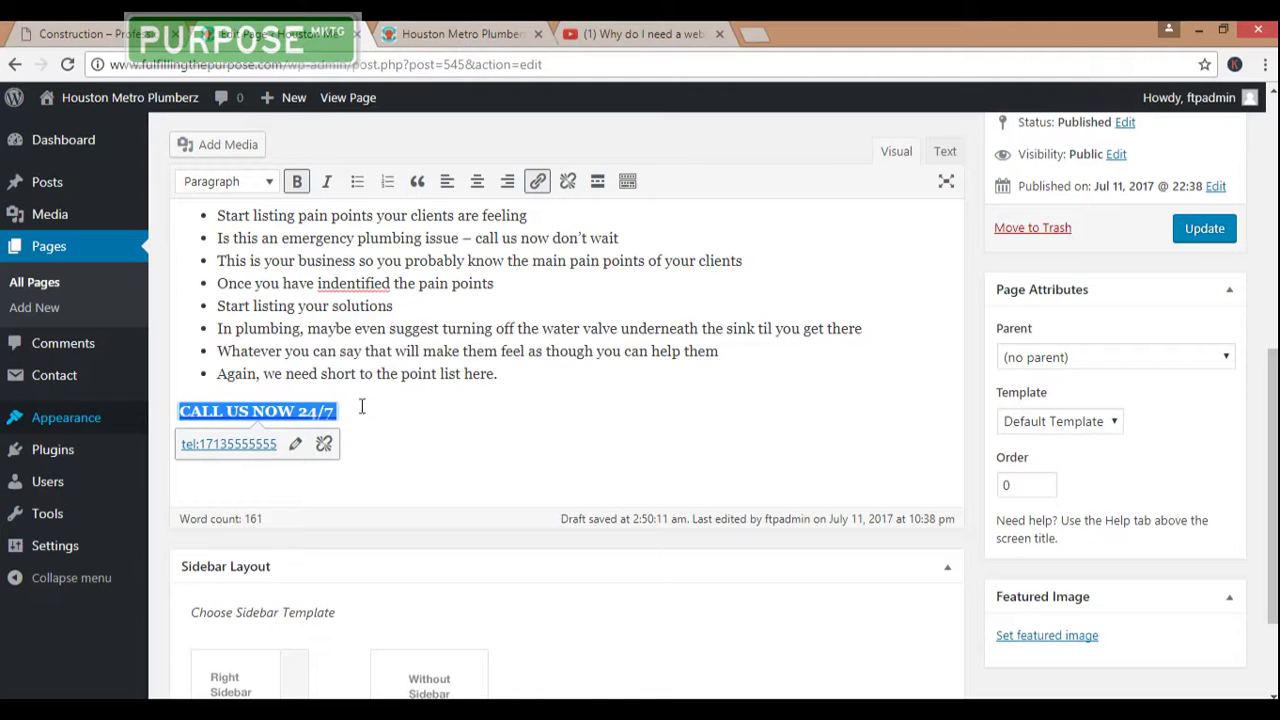
click(1208, 232)
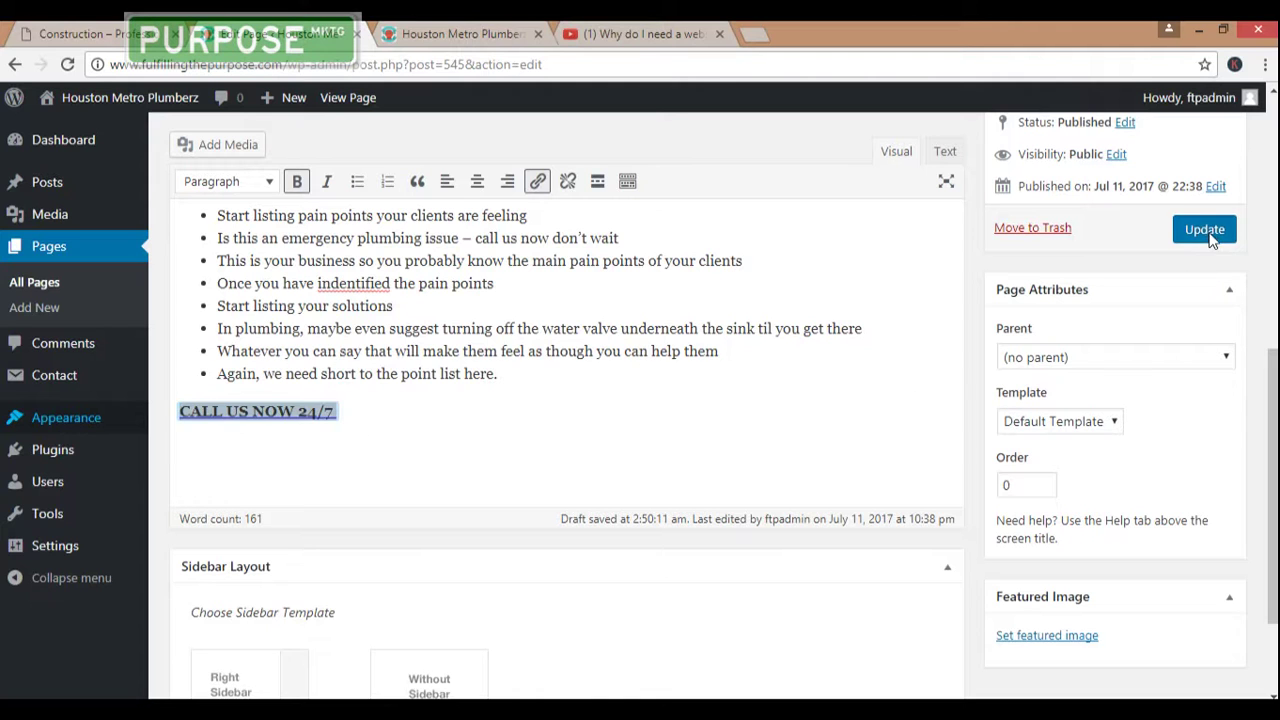
- Reload the live home page and check the CALL US NOW 24/7 link above the three plumbing blocks
click(478, 35)
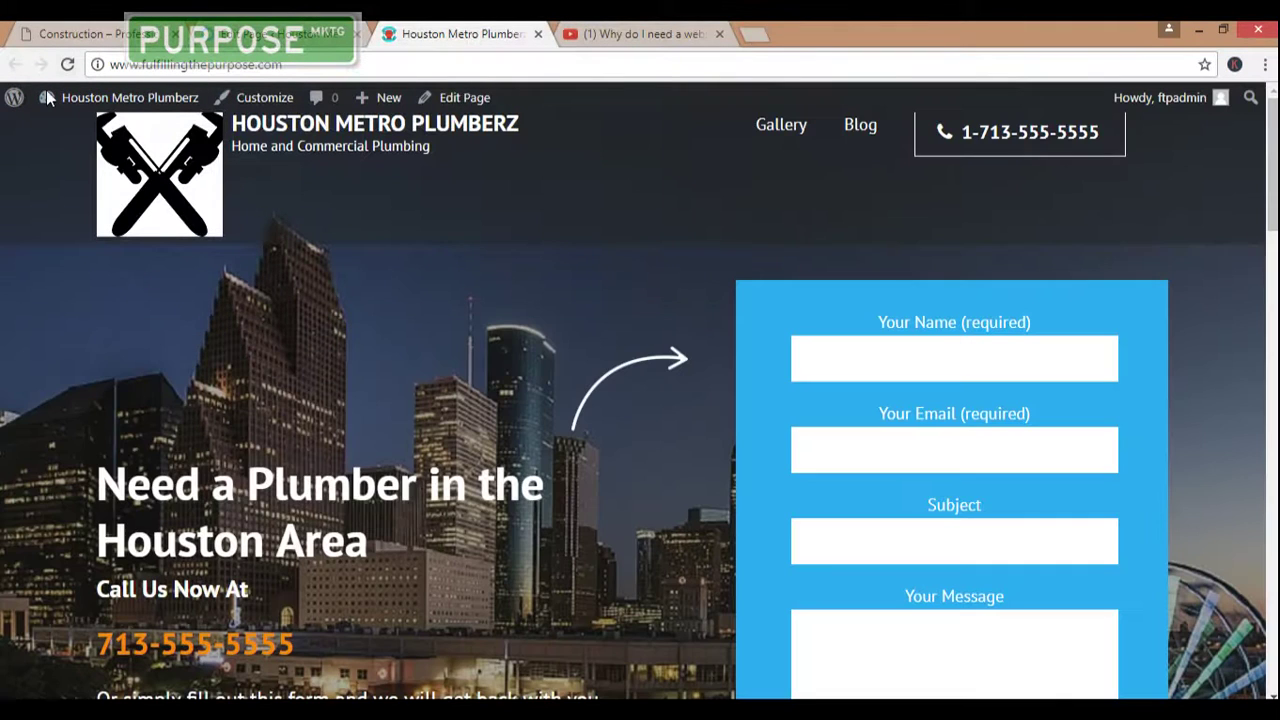
click(67, 64)
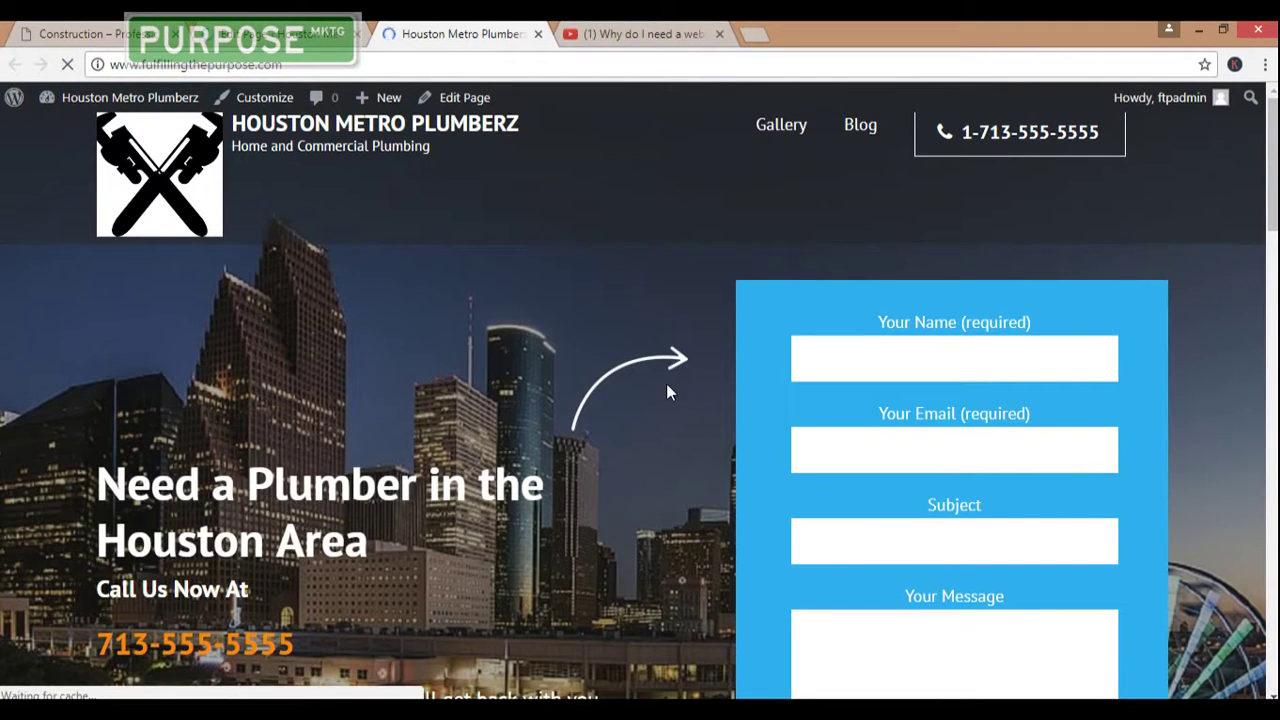
scroll(666, 390, down, 3)
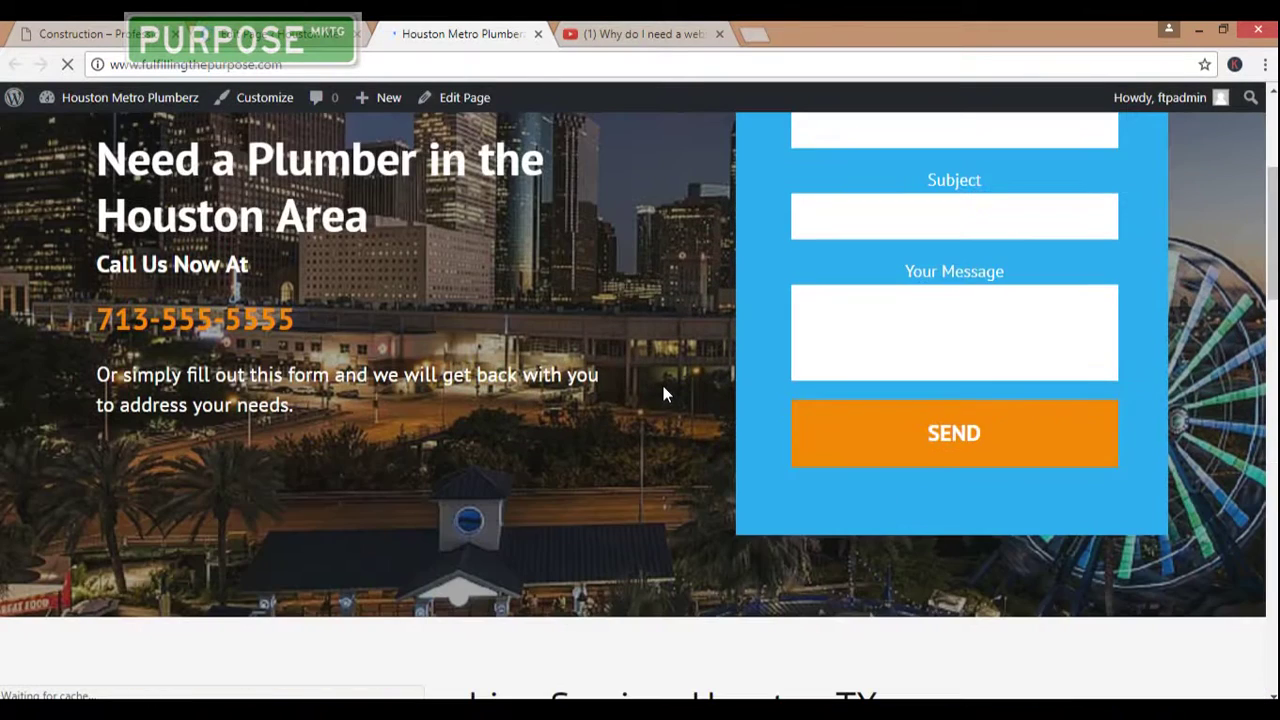
scroll(663, 390, down, 1)
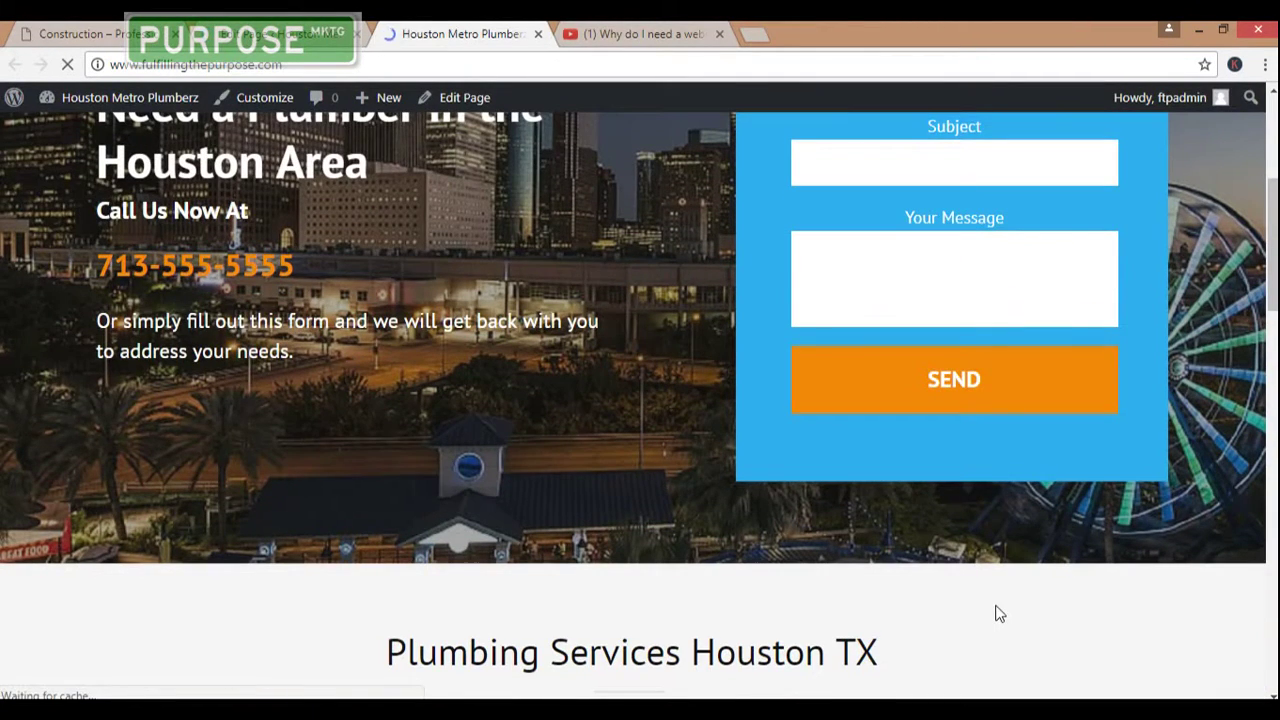
scroll(1000, 610, down, 7)
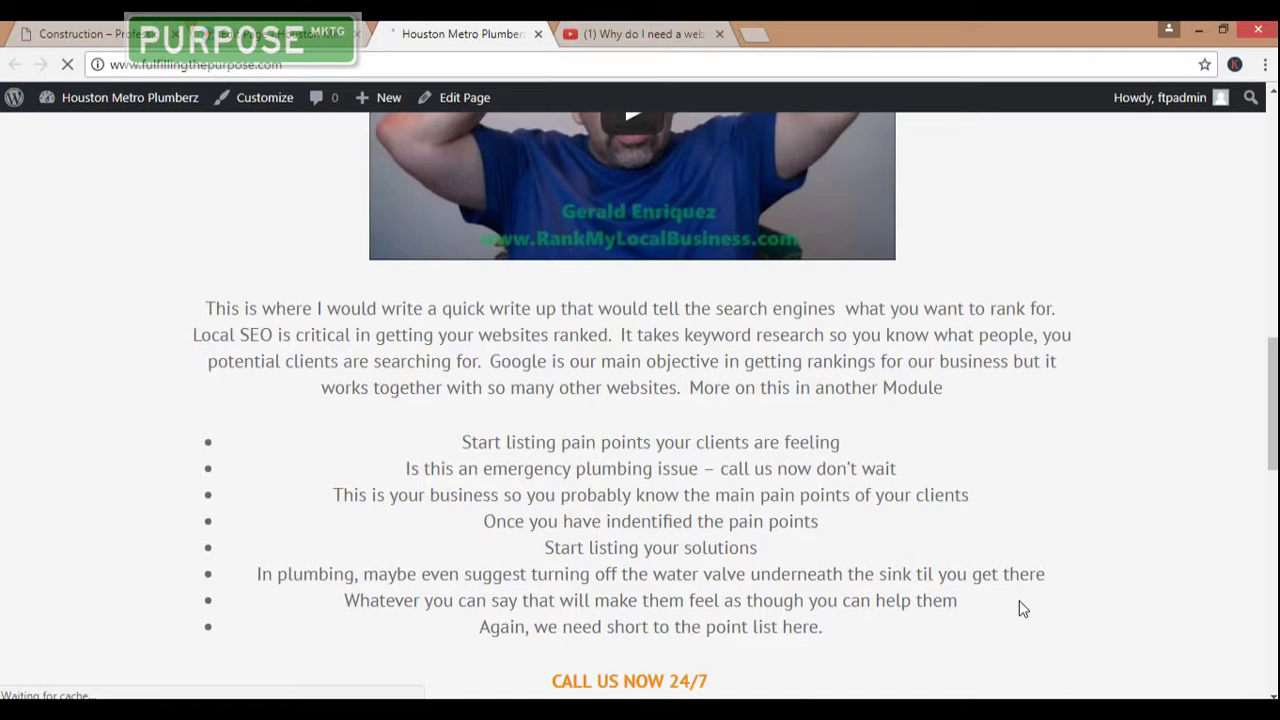
scroll(1019, 600, down, 4)
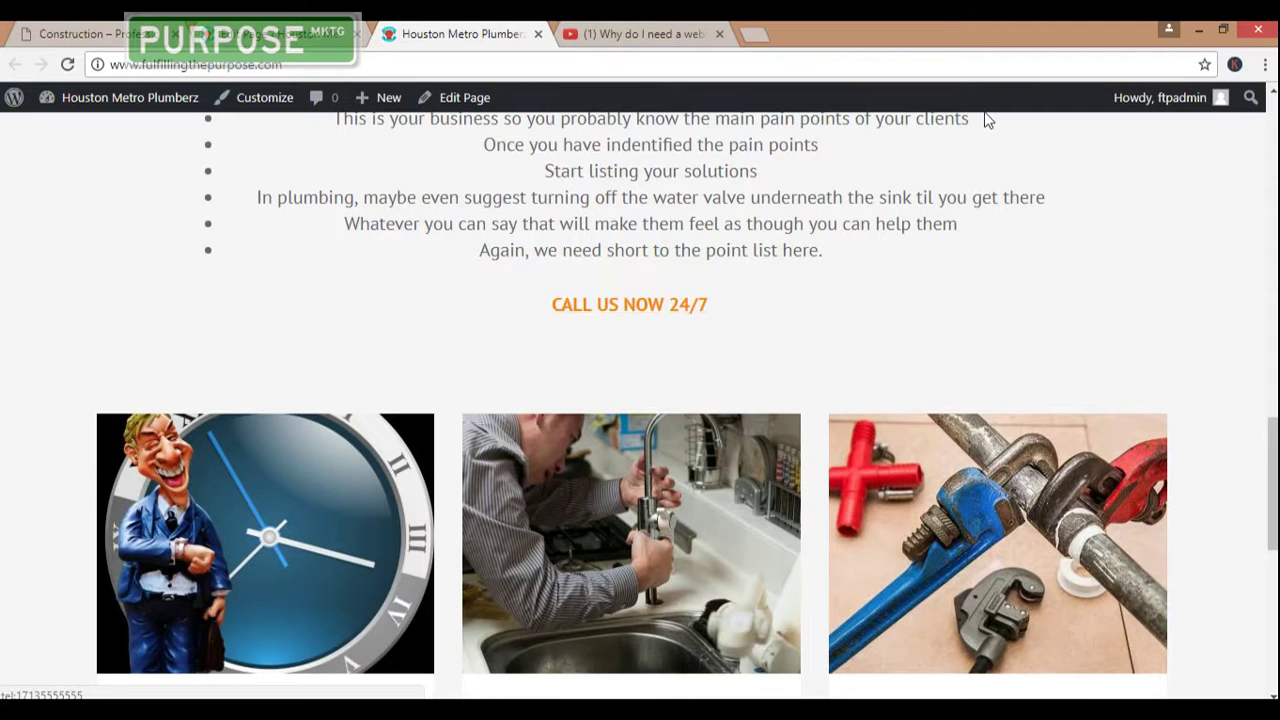
- Shrink the browser window to check the call link, plumbing blocks and header in the mobile layout, and maximize it again
click(1224, 34)
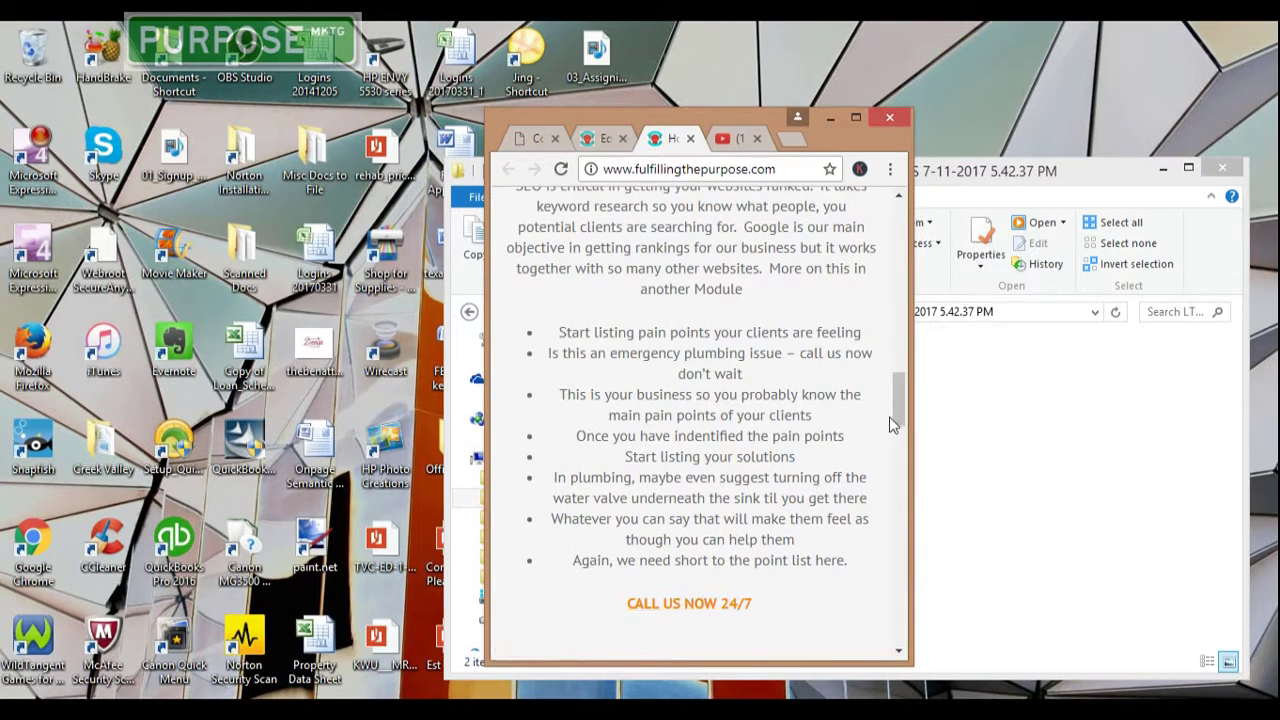
drag(894, 401, 898, 492)
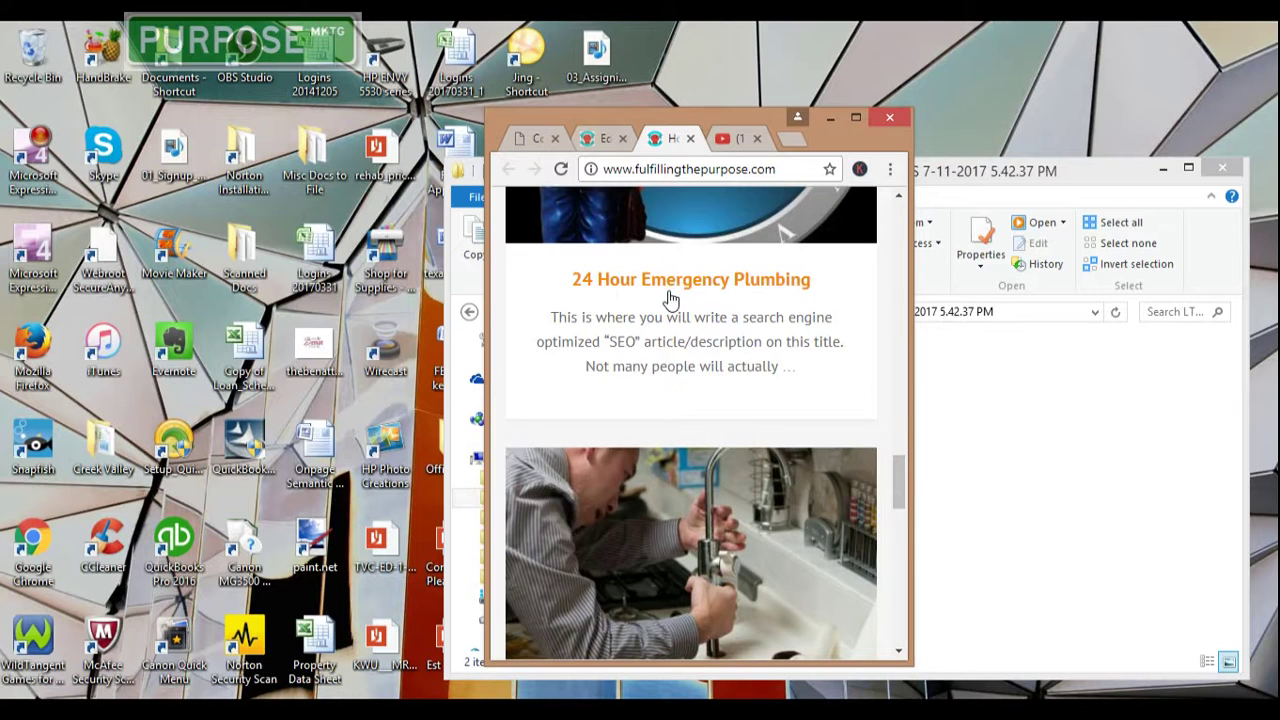
drag(894, 486, 888, 225)
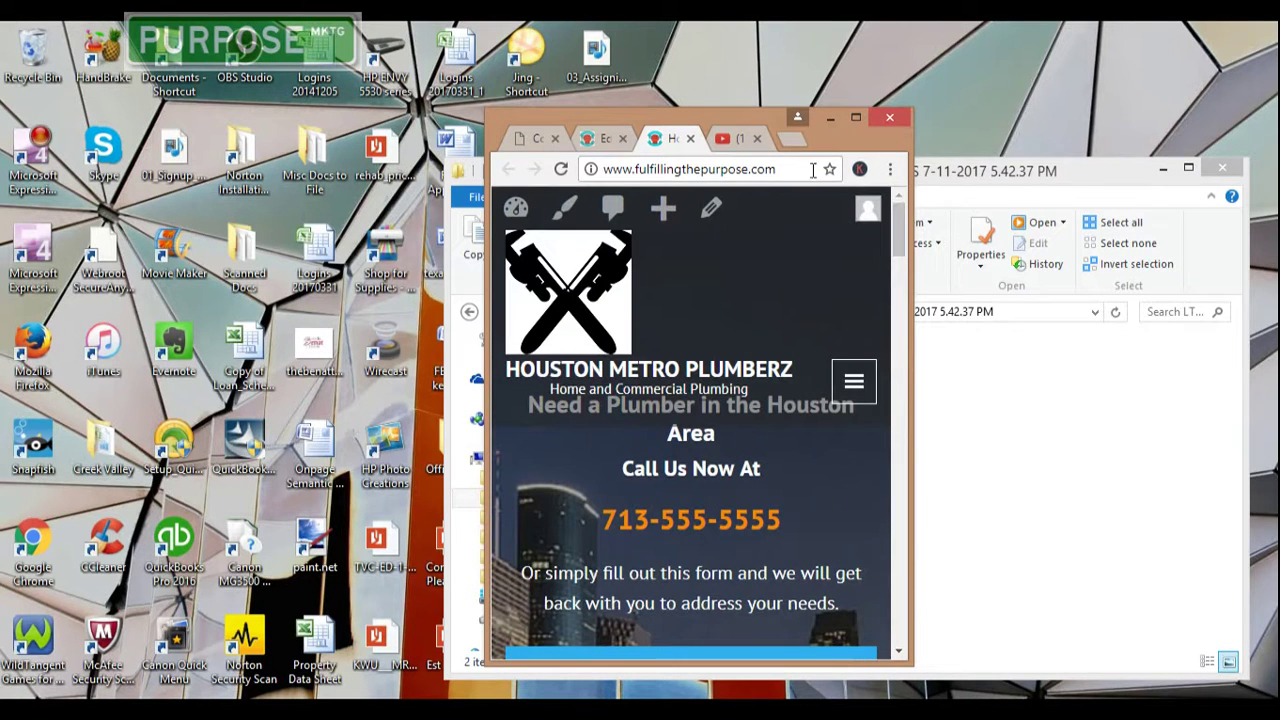
click(855, 119)
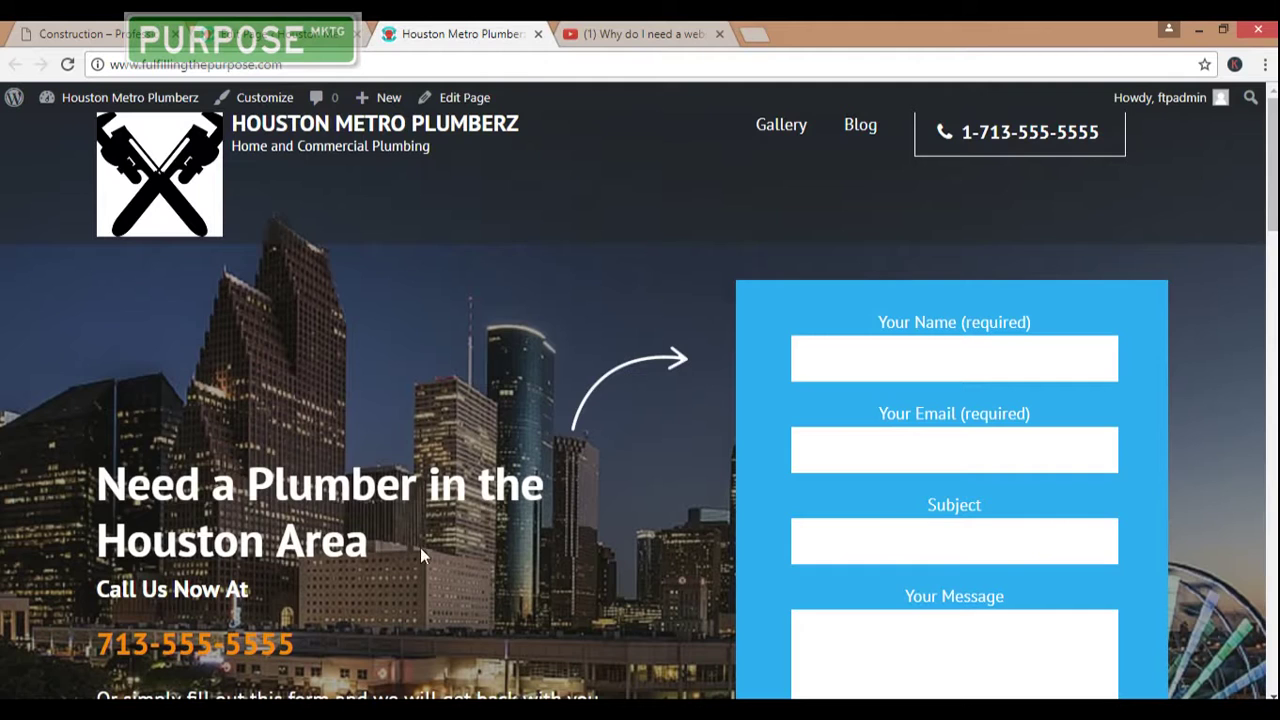